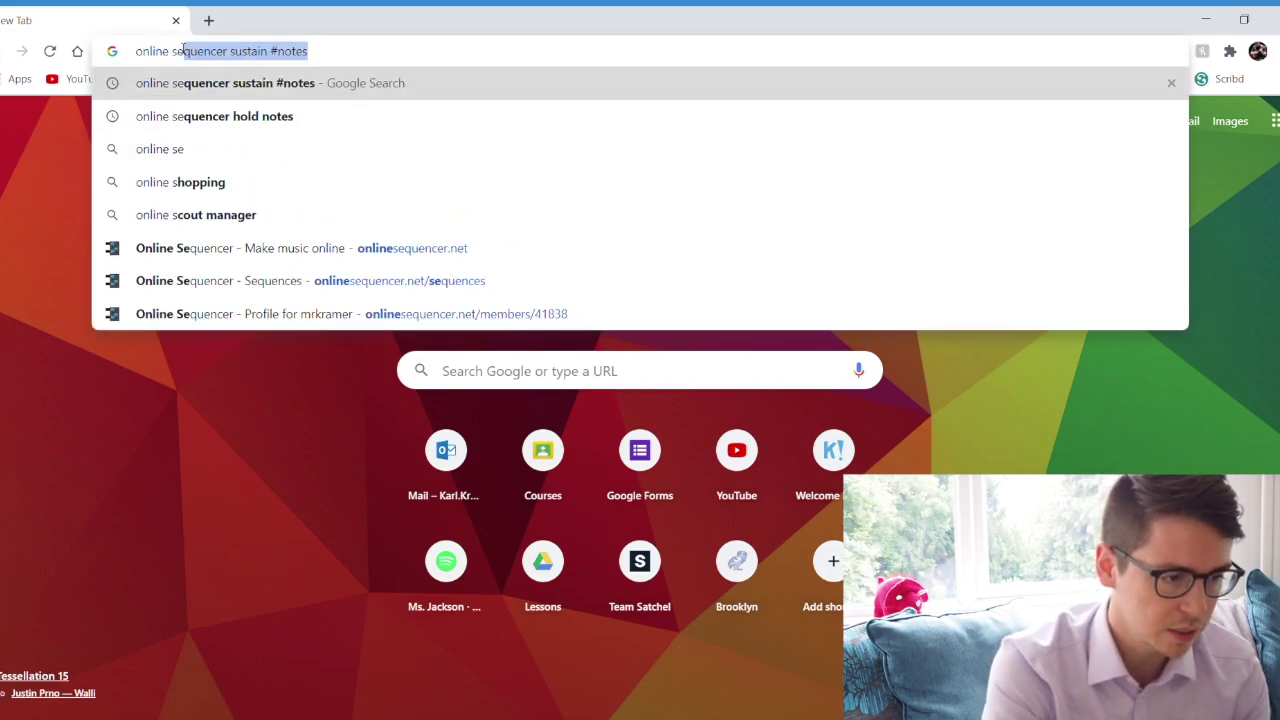
# - Correct the address to onlinesequencer.net and load the site
pyautogui.press('BackSpace')
pyautogui.press('BackSpace')
pyautogui.press('BackSpace')
pyautogui.press('BackSpace')
pyautogui.write('sequ')
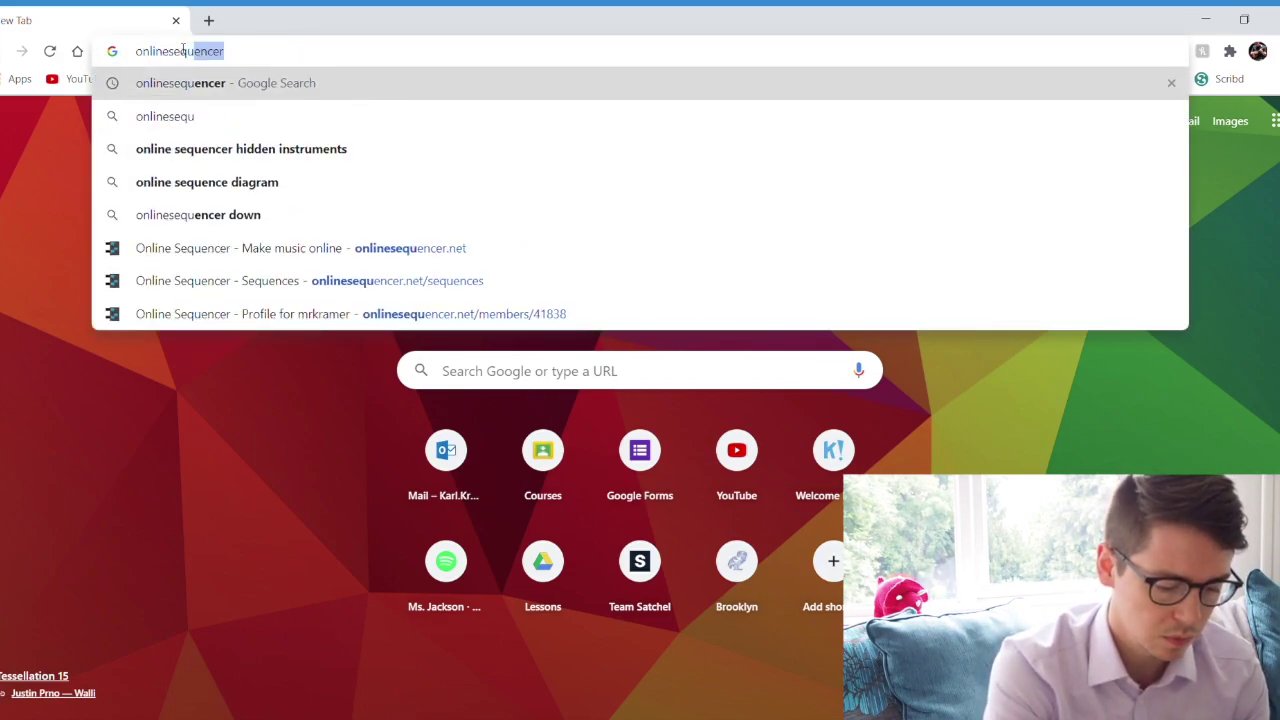
pyautogui.write('encer.net')
pyautogui.press('Return')
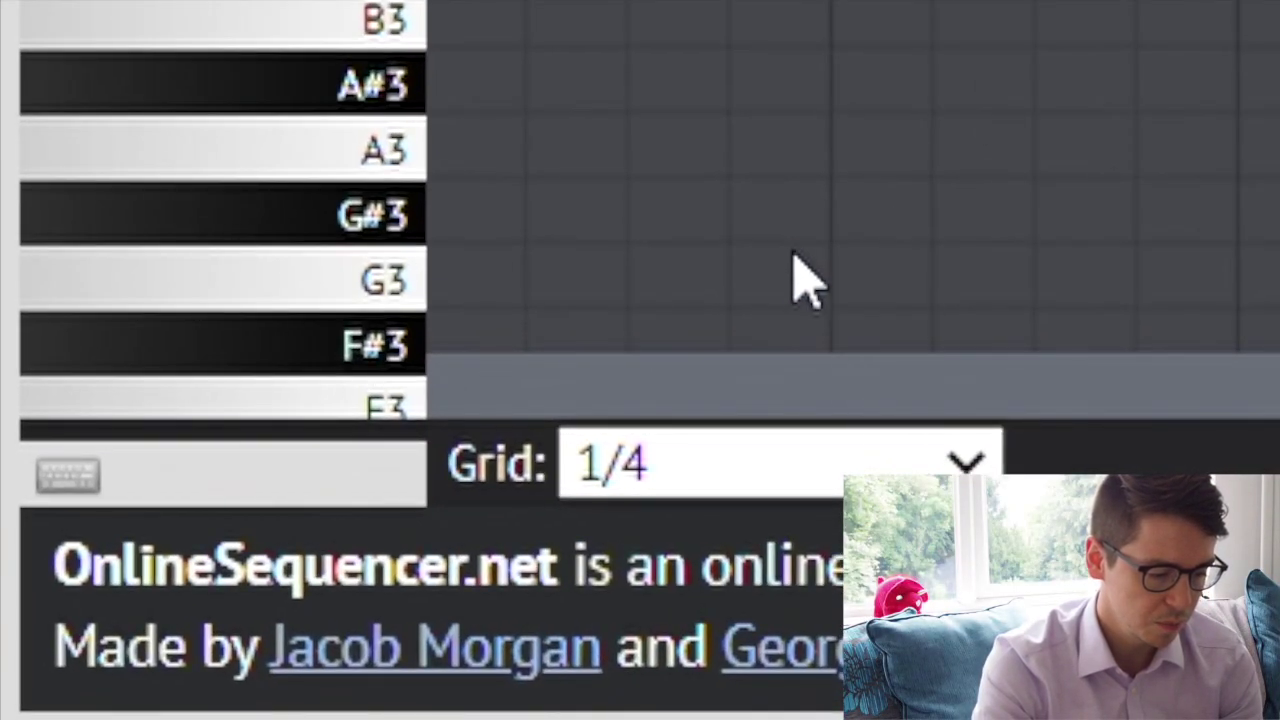
# - Change the note grid from 1/4 to 1/2
pyautogui.press('Up')
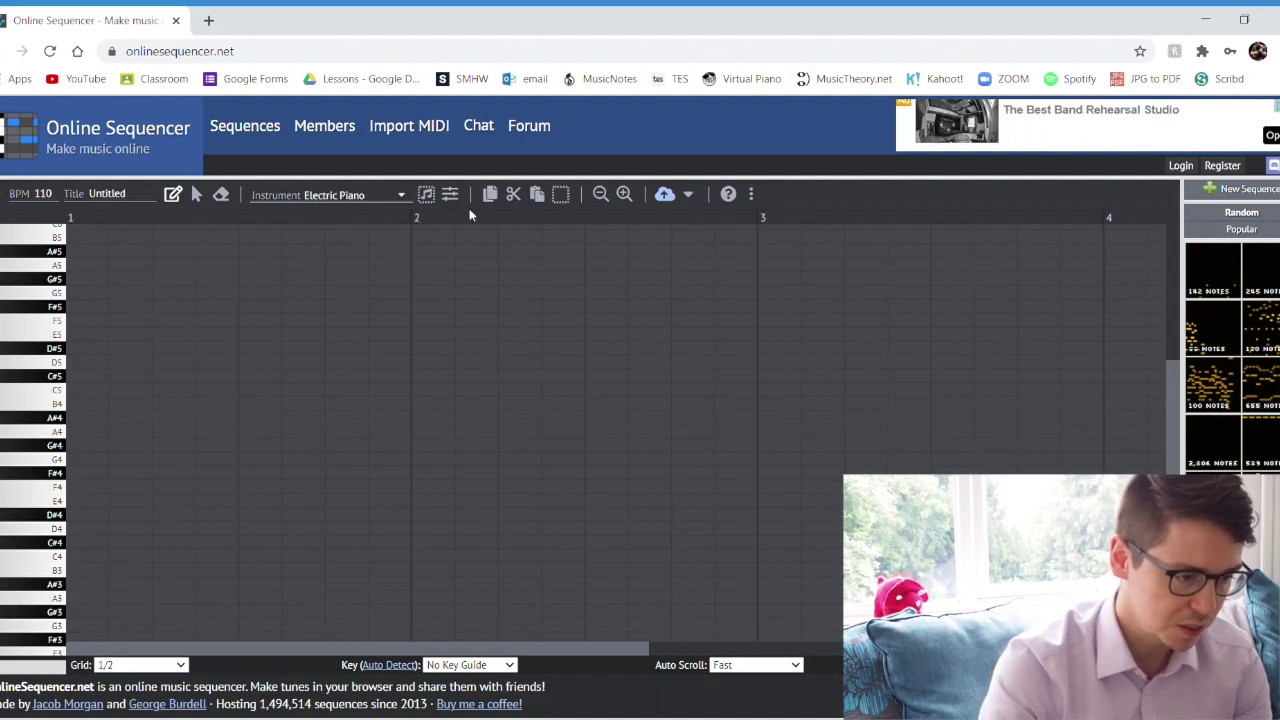
# - Place evenly spaced G5 notes across bar 1 and play them back once
pyautogui.click(83, 292)
pyautogui.click(175, 292)
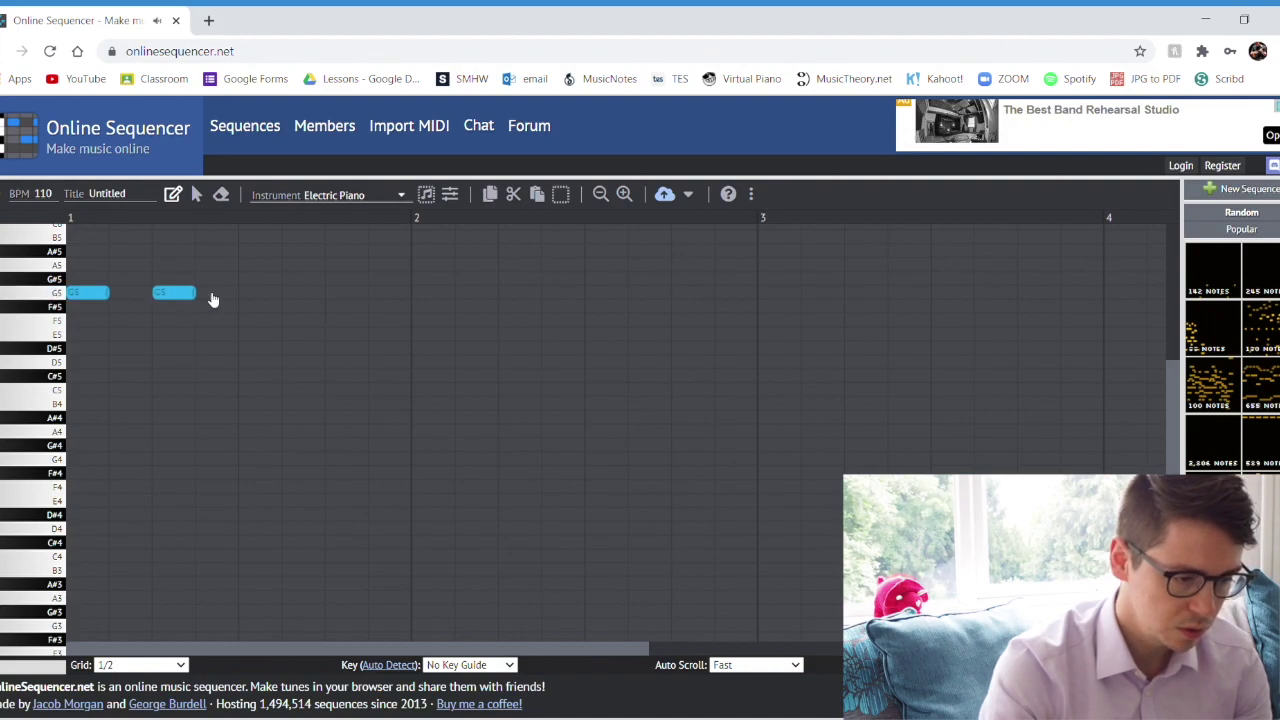
pyautogui.click(263, 293)
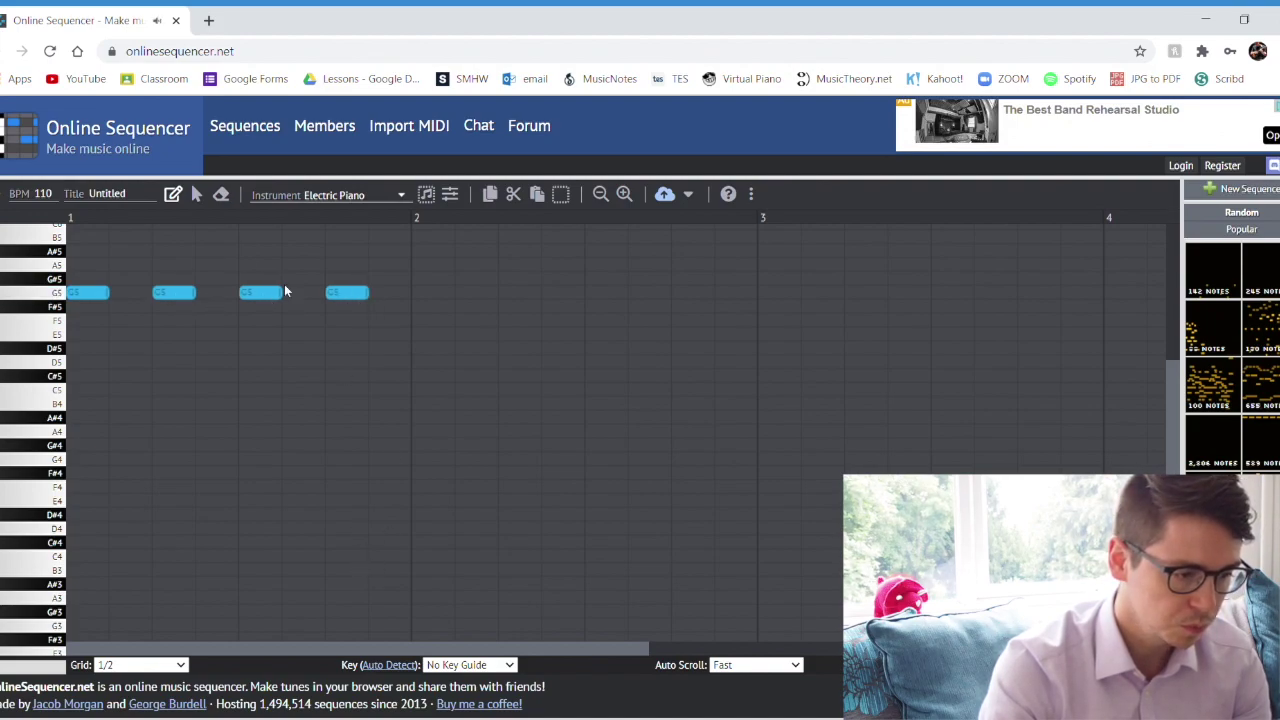
pyautogui.click(4, 195)
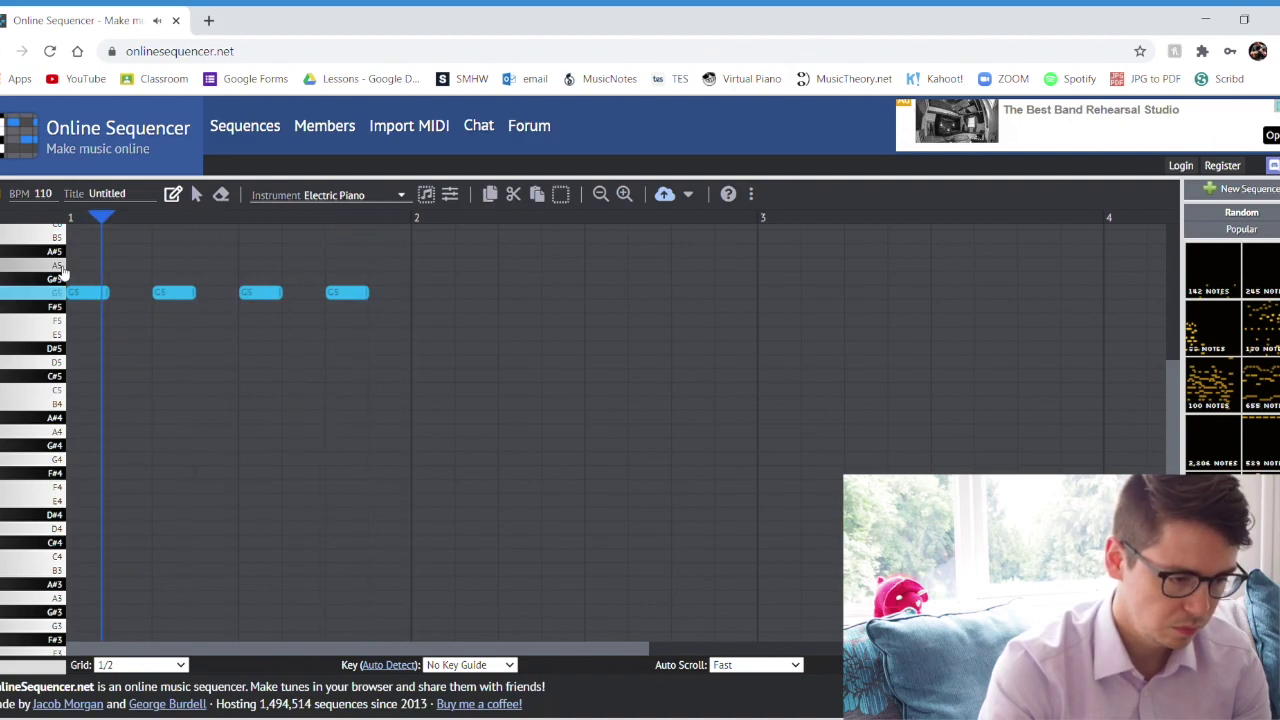
pyautogui.click(6, 199)
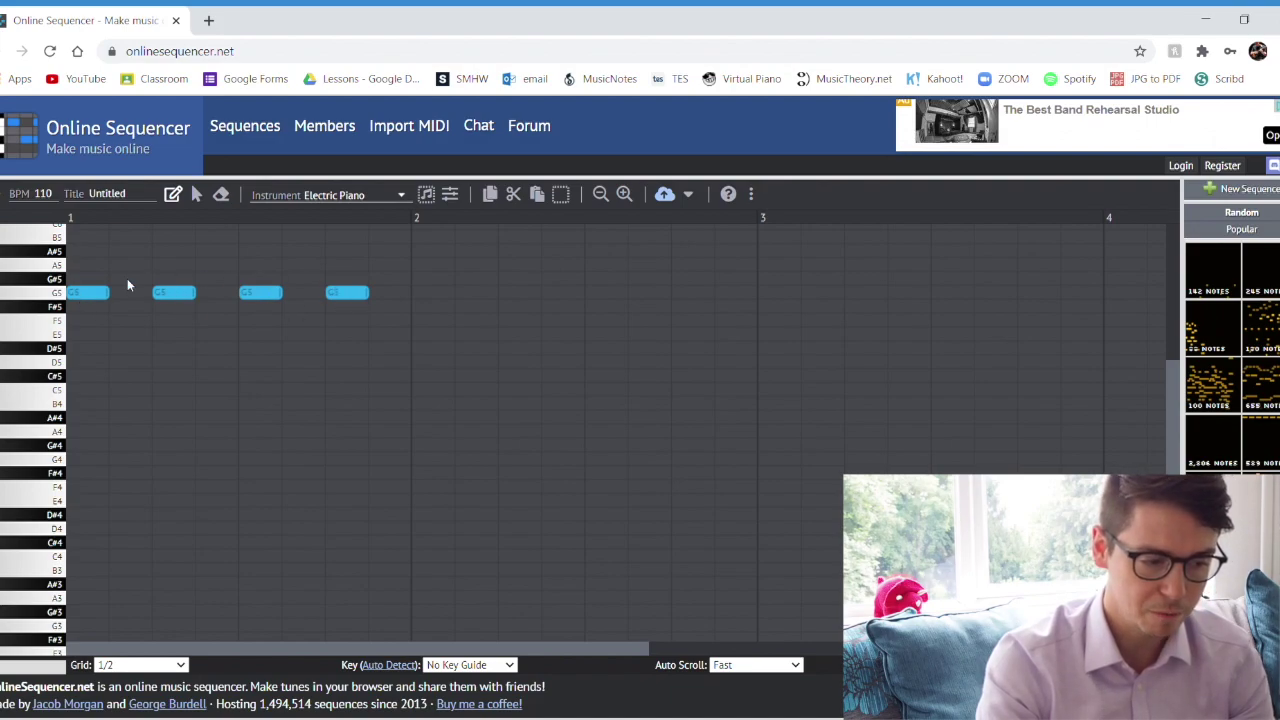
# - Fill bar 1 with a continuous row of D5 notes under the G5s and play it
pyautogui.click(88, 362)
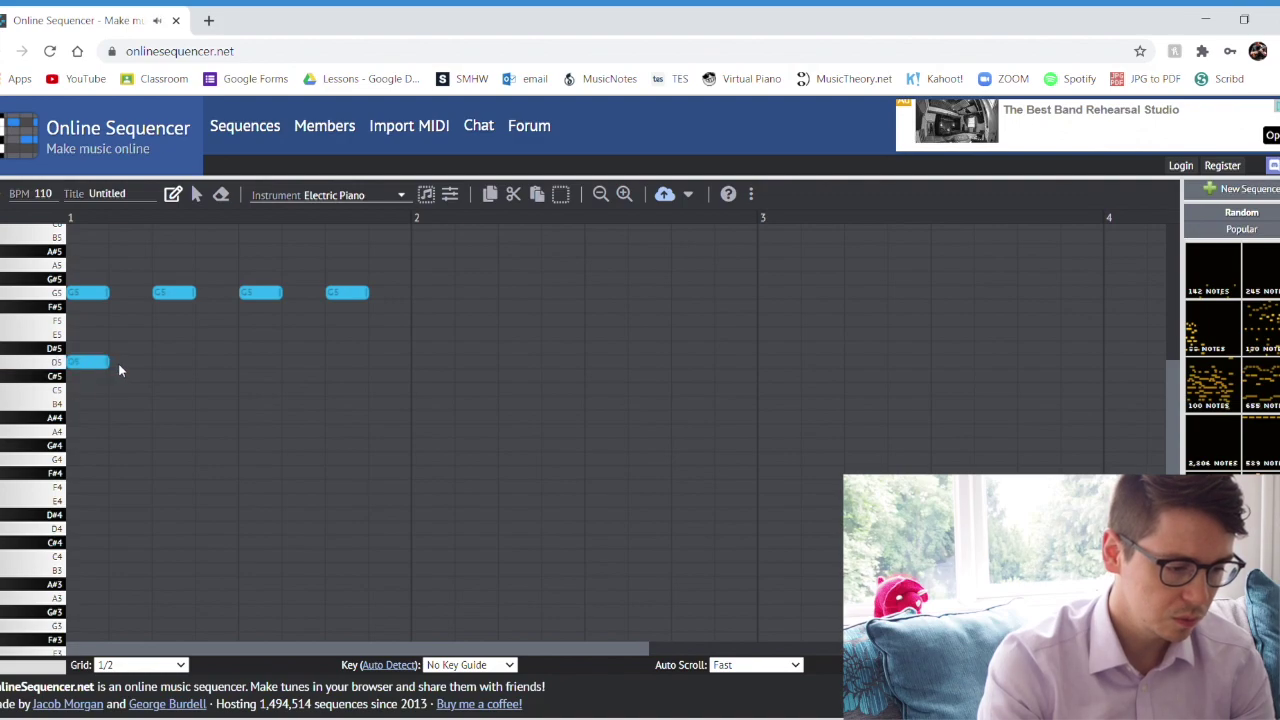
pyautogui.click(120, 362)
pyautogui.click(162, 362)
pyautogui.click(266, 364)
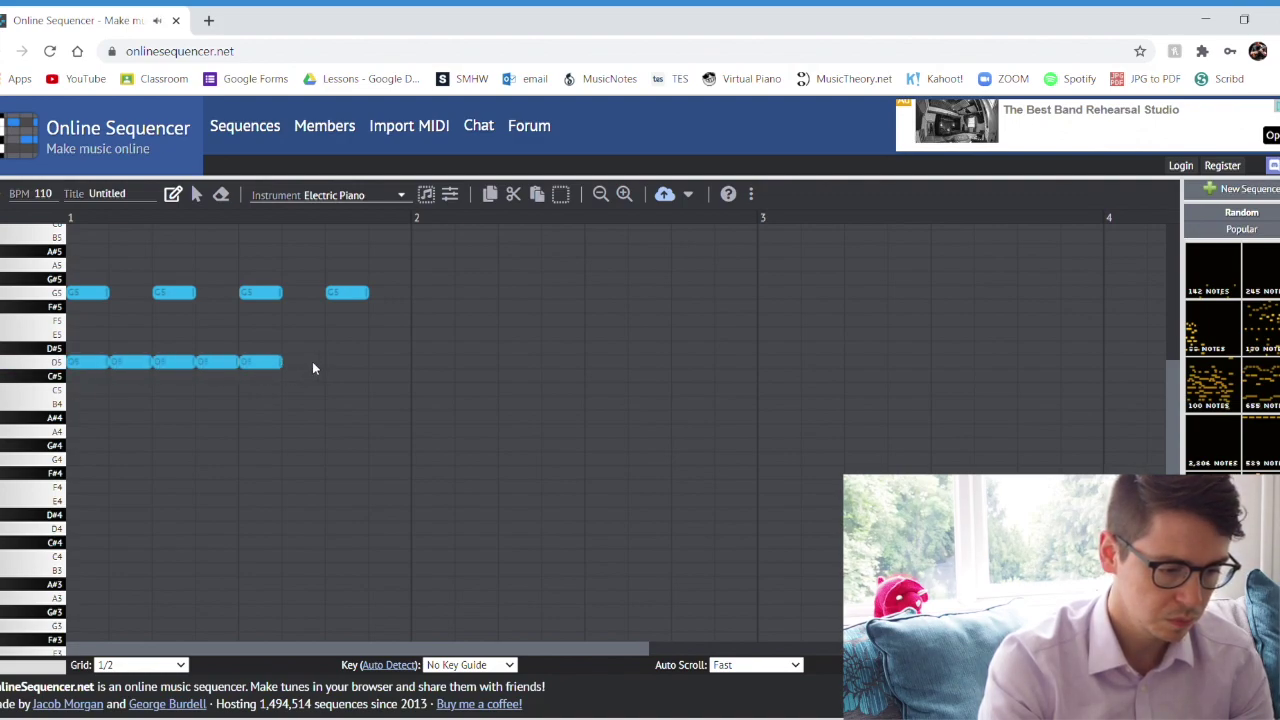
pyautogui.click(303, 364)
pyautogui.click(346, 364)
pyautogui.click(385, 364)
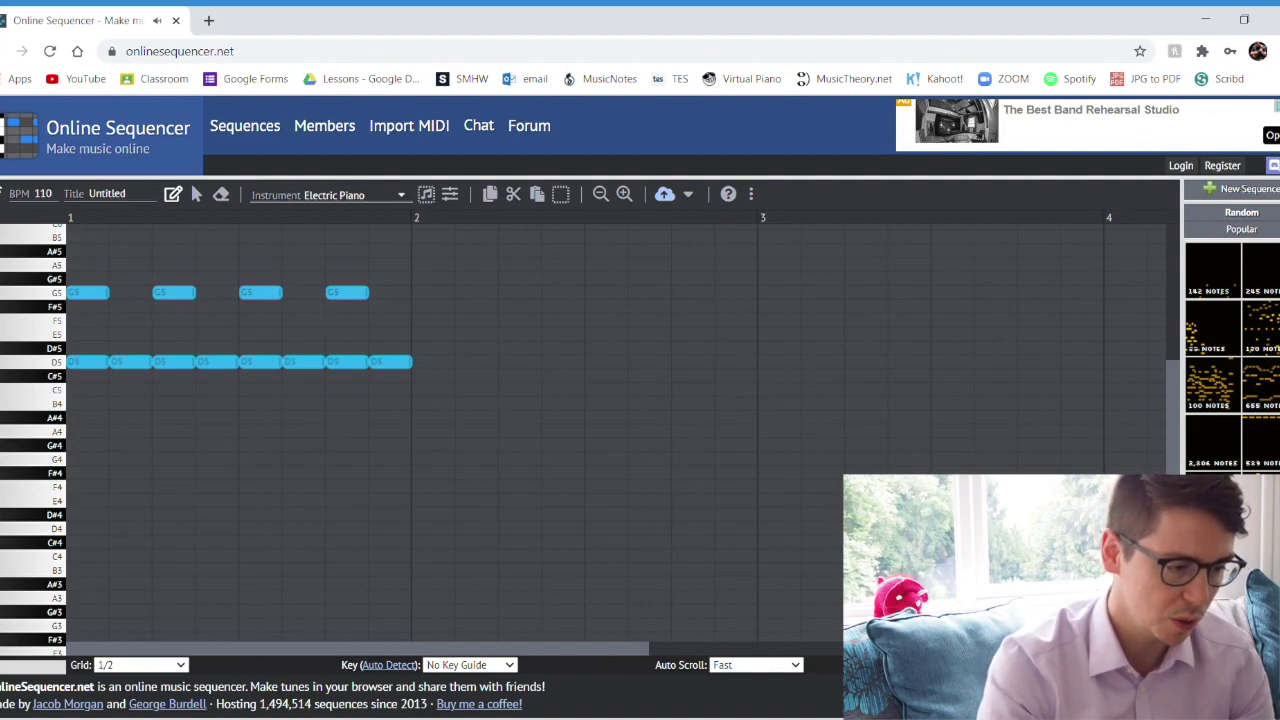
pyautogui.press('space')
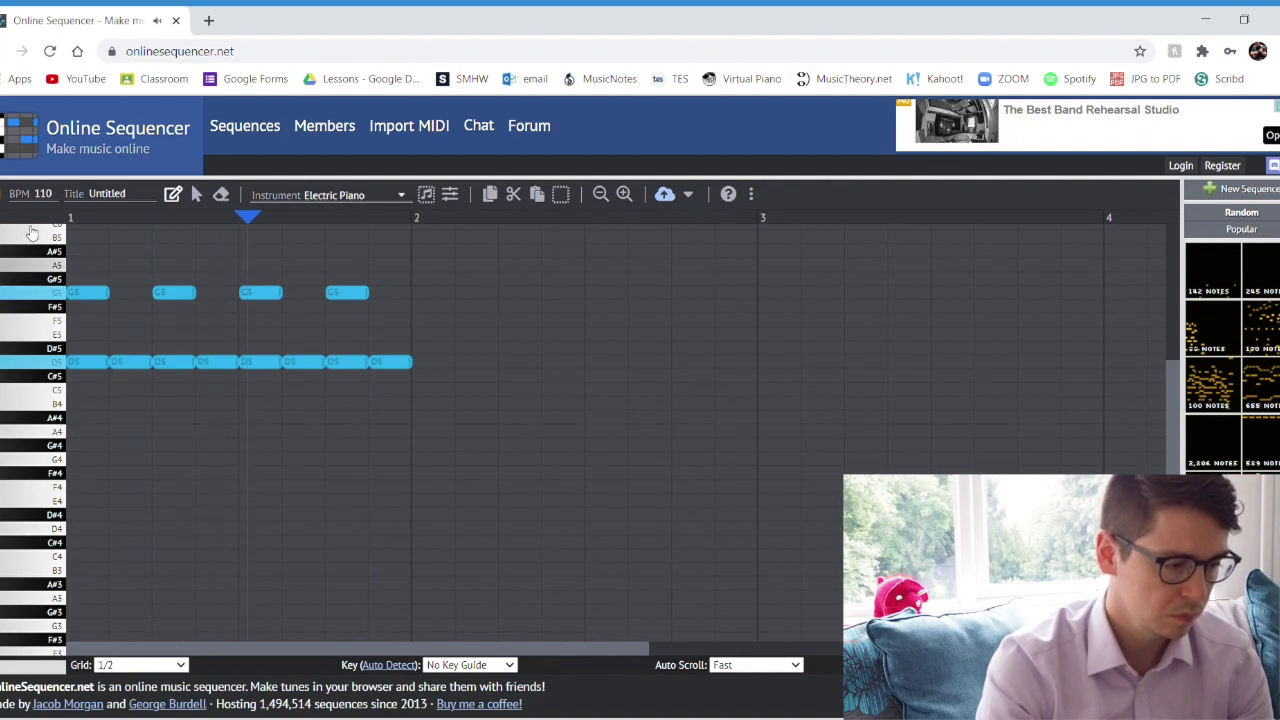
pyautogui.press('space')
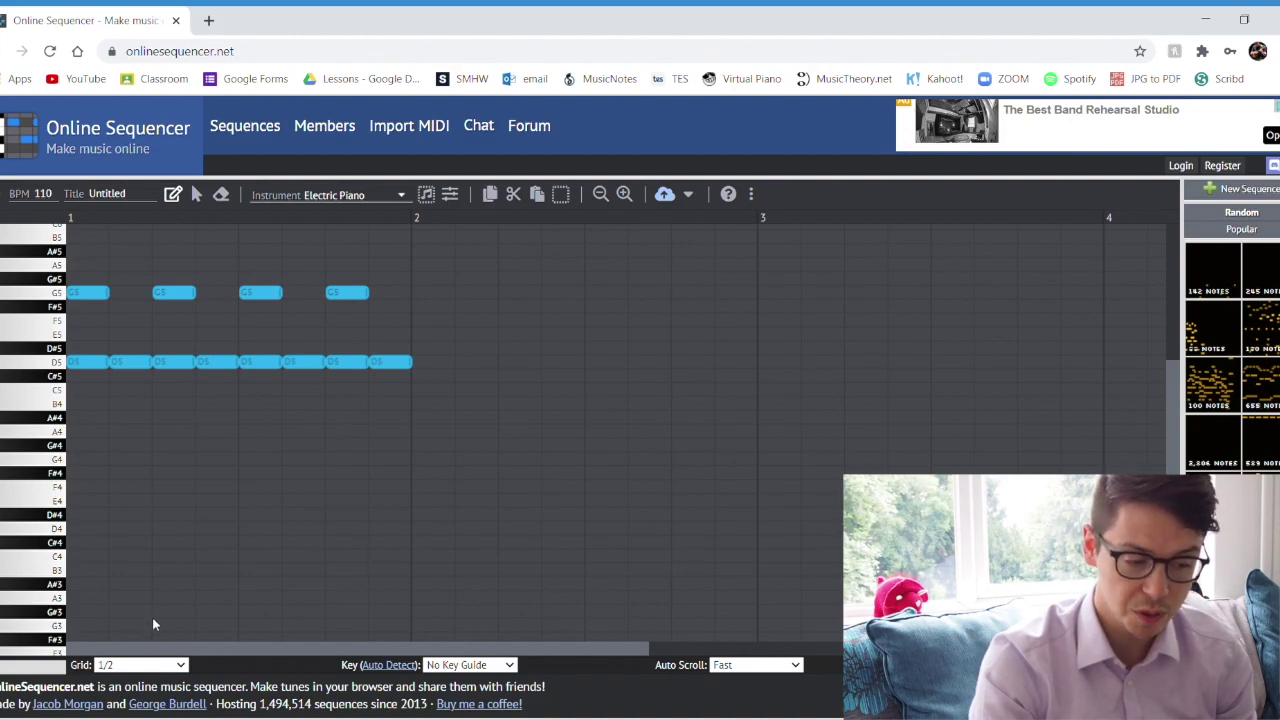
pyautogui.click(150, 665)
# - Set the grid to 1/4 and add a row of short C5 notes from the bar start
pyautogui.click(155, 675)
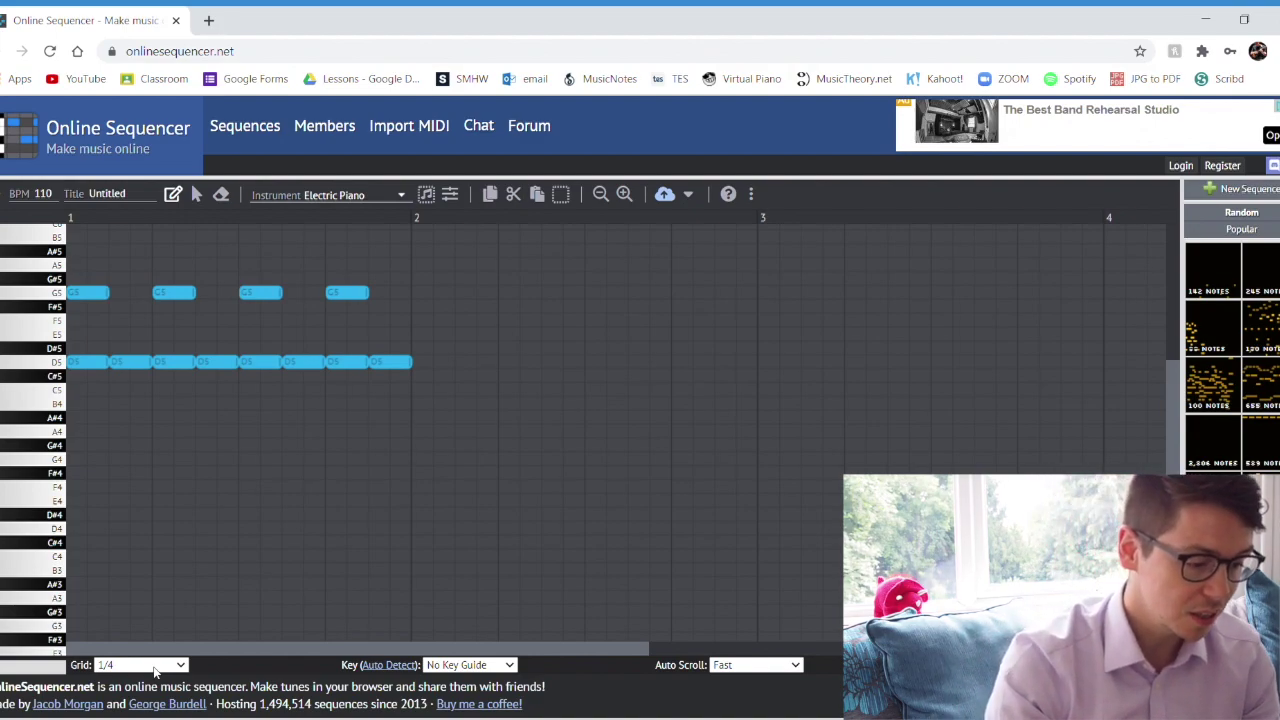
pyautogui.click(77, 389)
pyautogui.click(98, 389)
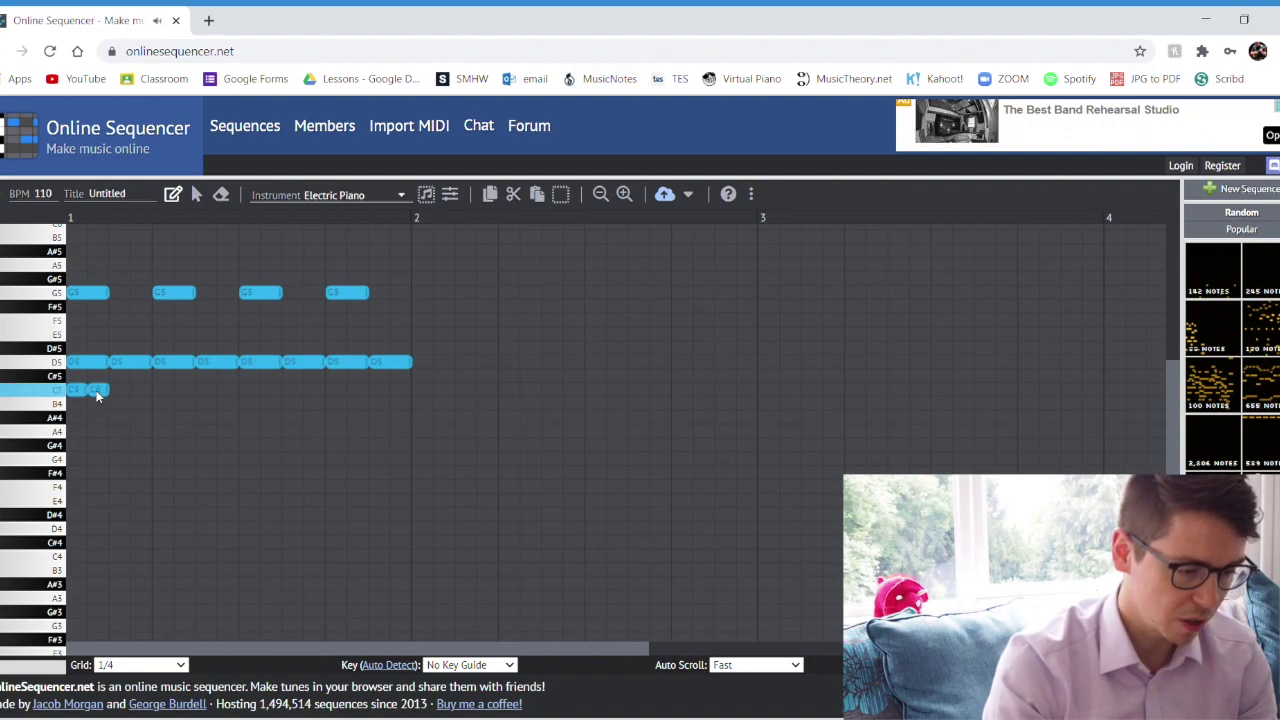
pyautogui.click(119, 390)
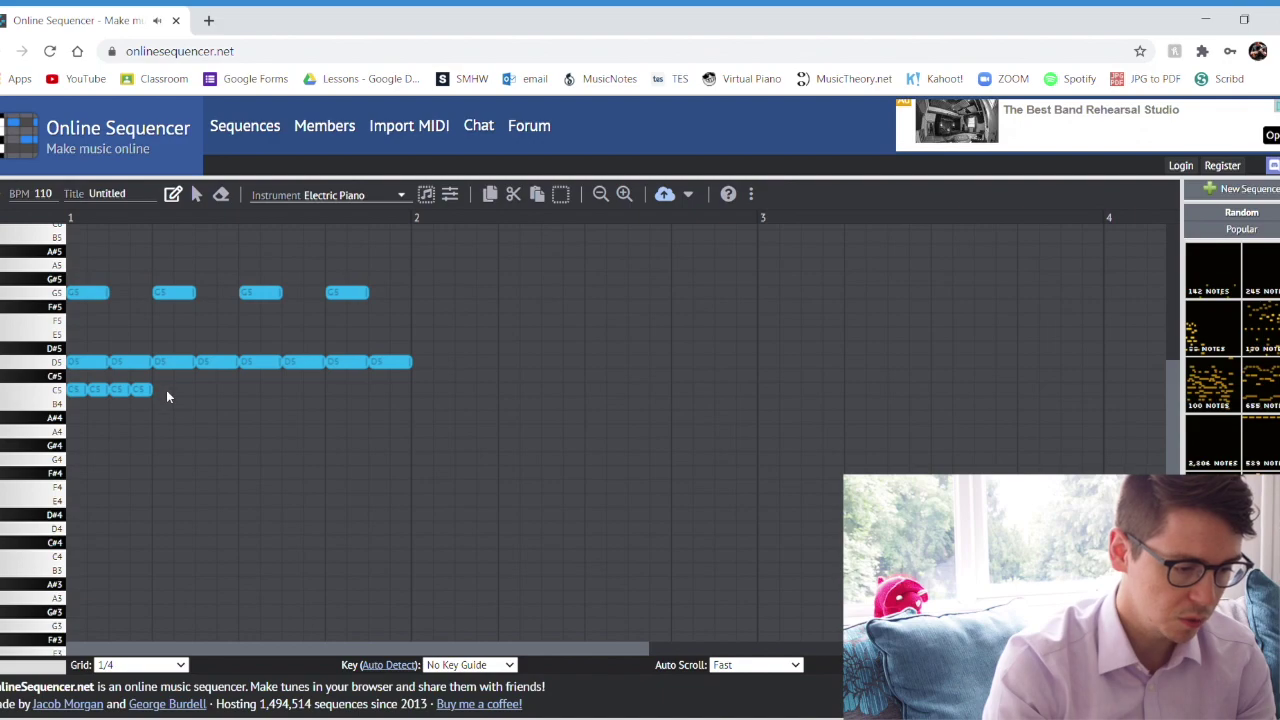
pyautogui.click(225, 390)
# - Copy the eight C5 notes and paste the copy right after the originals
pyautogui.click(196, 194)
pyautogui.moveTo(272, 389); pyautogui.dragTo(86, 437)
pyautogui.hotkey('ctrl', 'c')
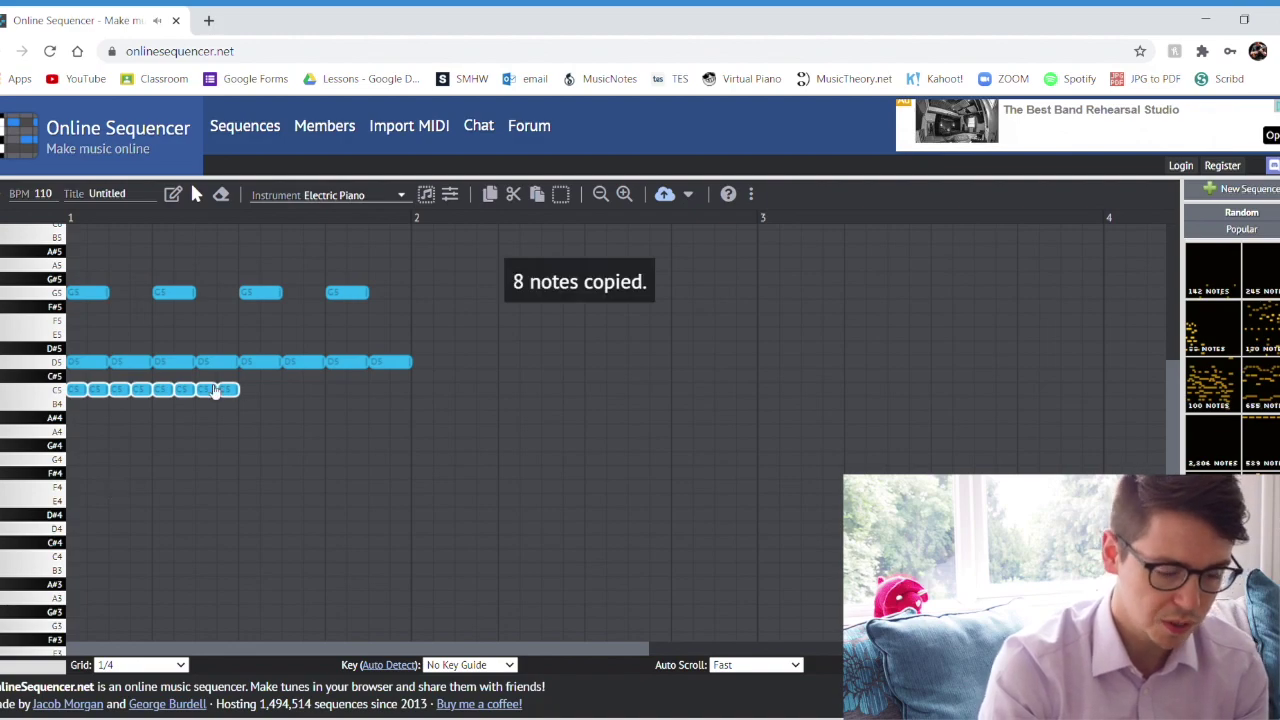
pyautogui.hotkey('ctrl', 'v')
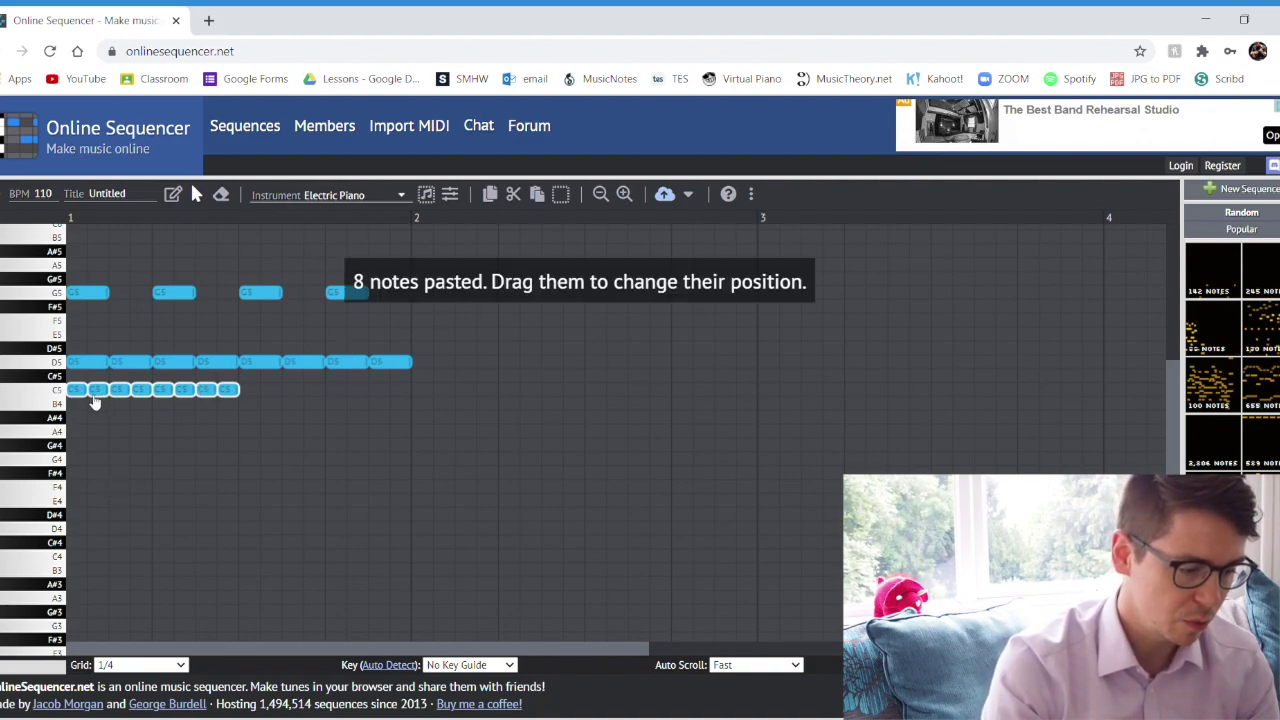
pyautogui.moveTo(79, 391); pyautogui.dragTo(259, 392)
pyautogui.click(245, 445)
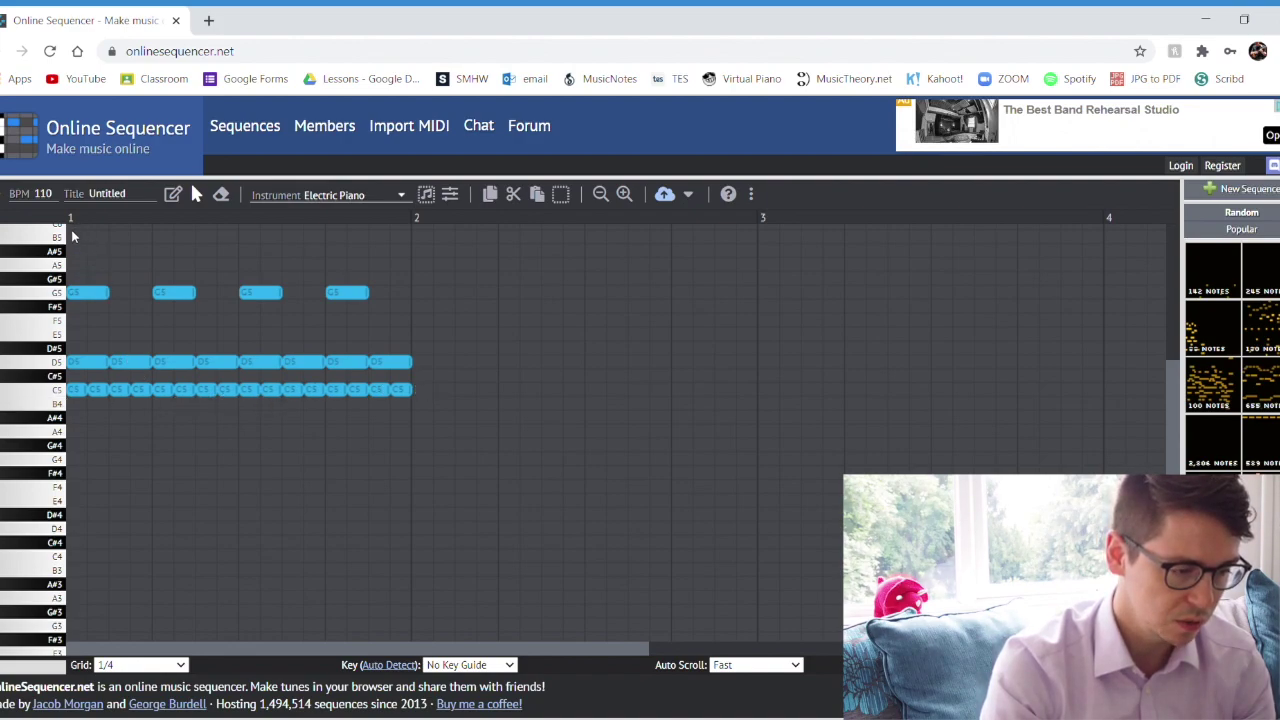
# - Play the whole pattern, then delete every note from the piano roll
pyautogui.press('space')
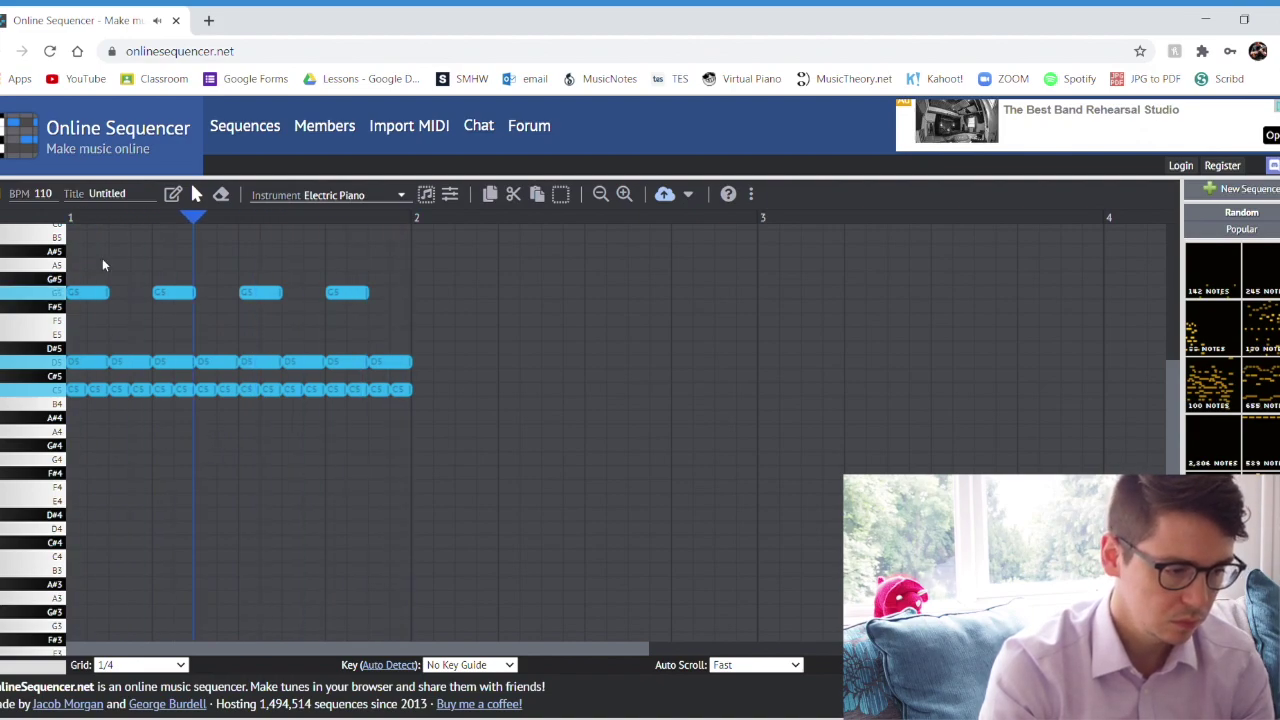
pyautogui.click(5, 195)
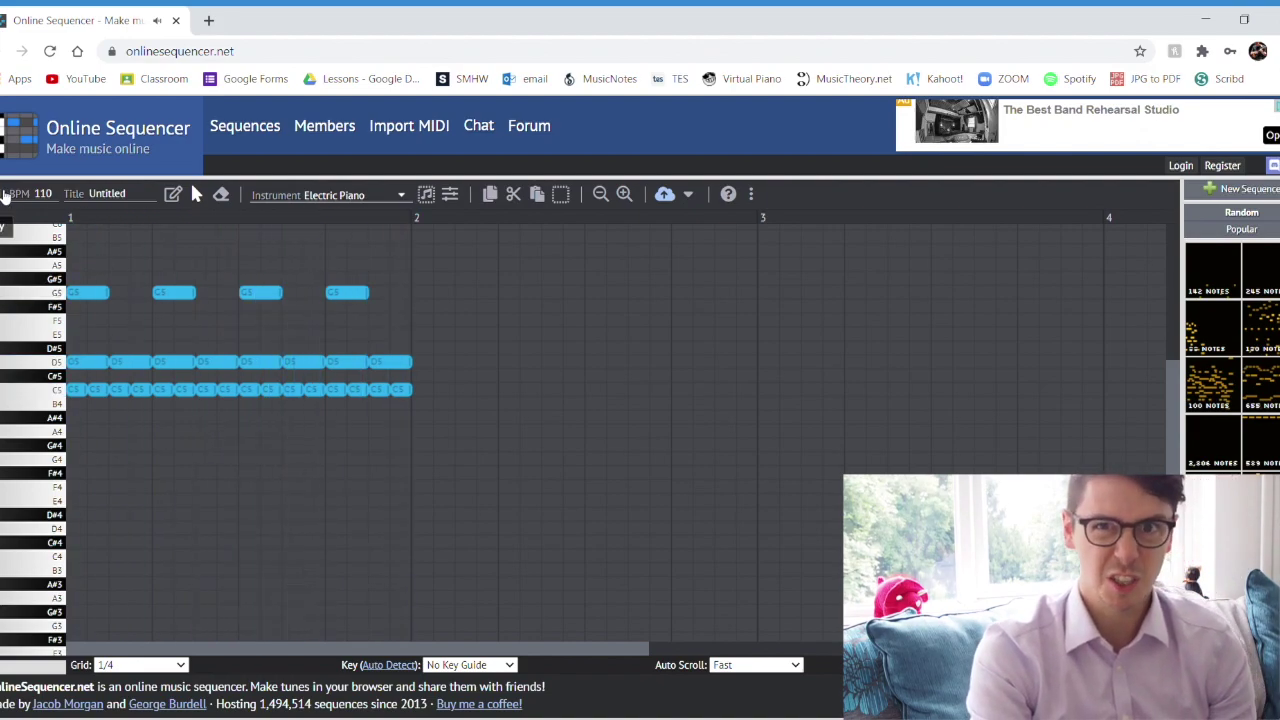
pyautogui.hotkey('ctrl', 'a')
pyautogui.press('Delete')
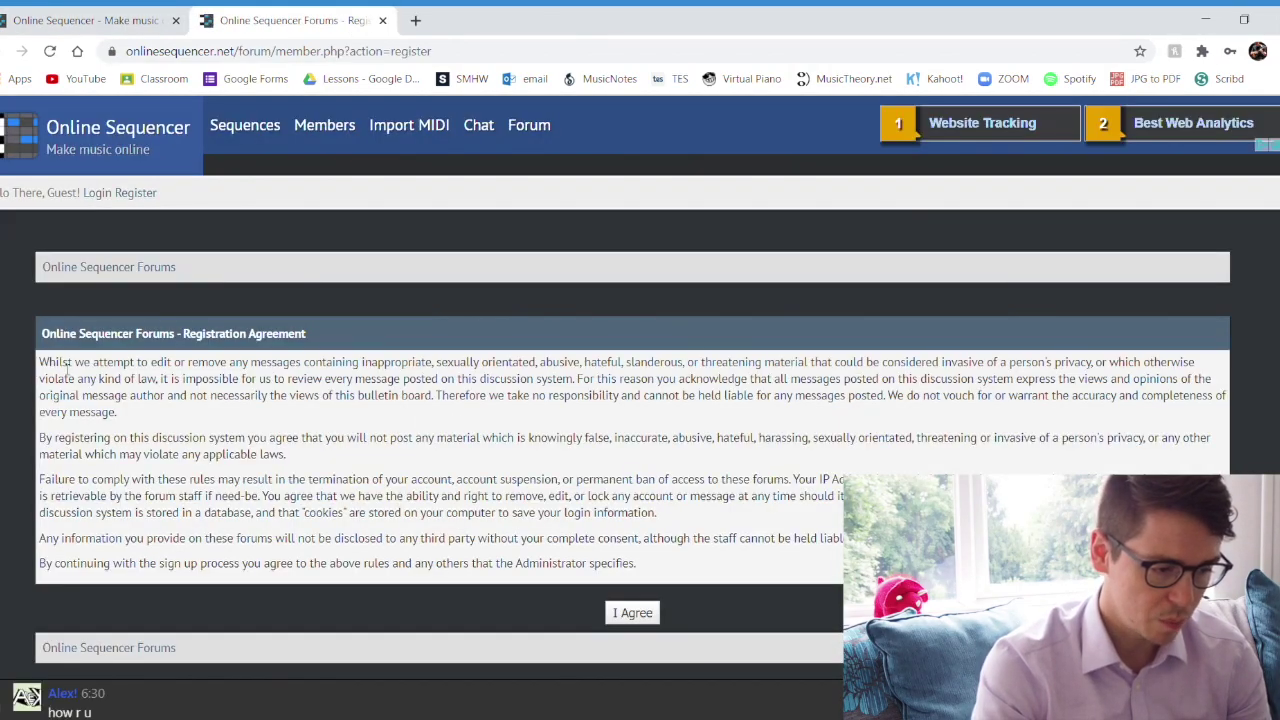
# - Read through the forum registration agreement and accept it
pyautogui.moveTo(67, 370); pyautogui.dragTo(712, 480)
pyautogui.click(718, 483)
pyautogui.scroll(-1, 369, 357)
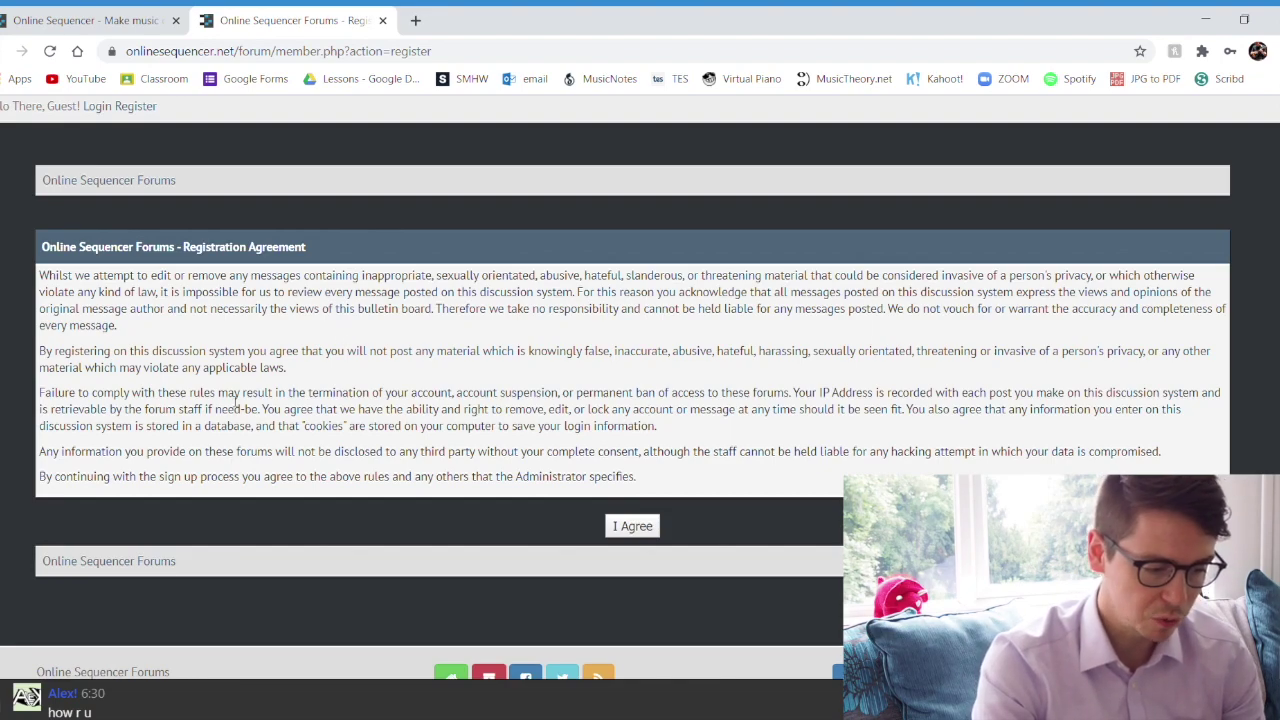
pyautogui.scroll(-1, 236, 400)
pyautogui.click(648, 470)
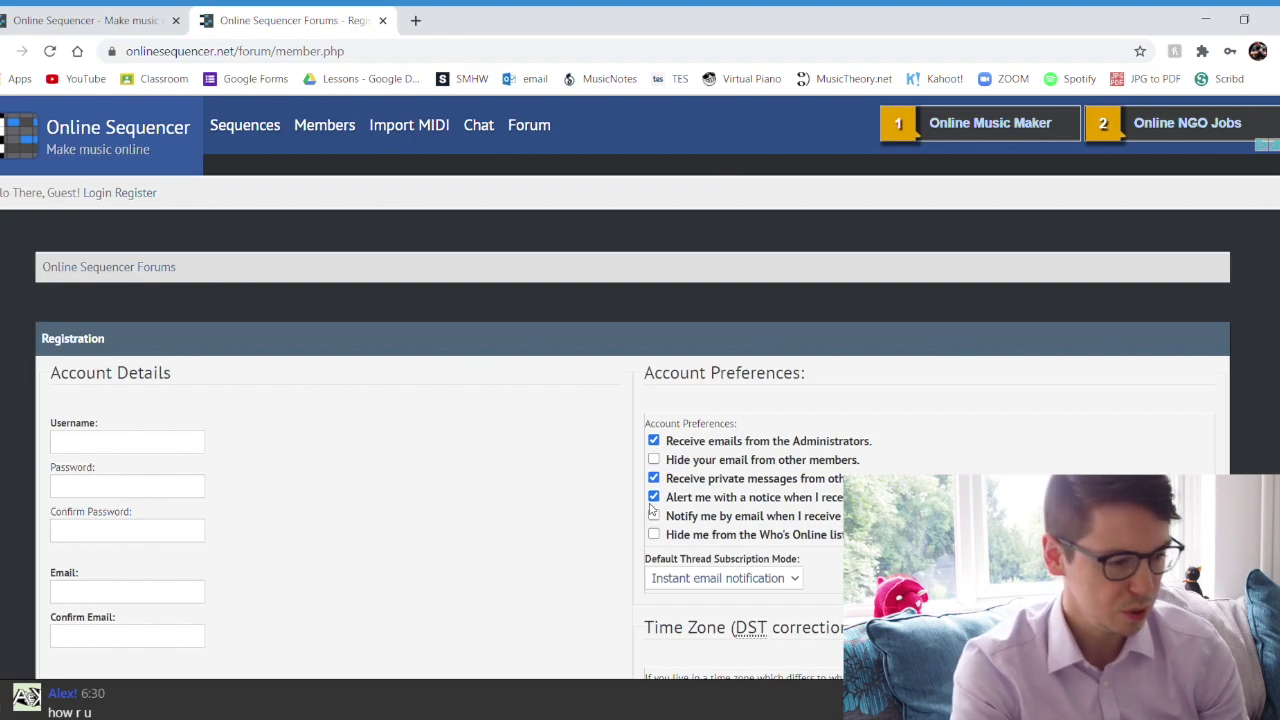
# - Enter a username in the registration form and open the referrer user search
pyautogui.write('student')
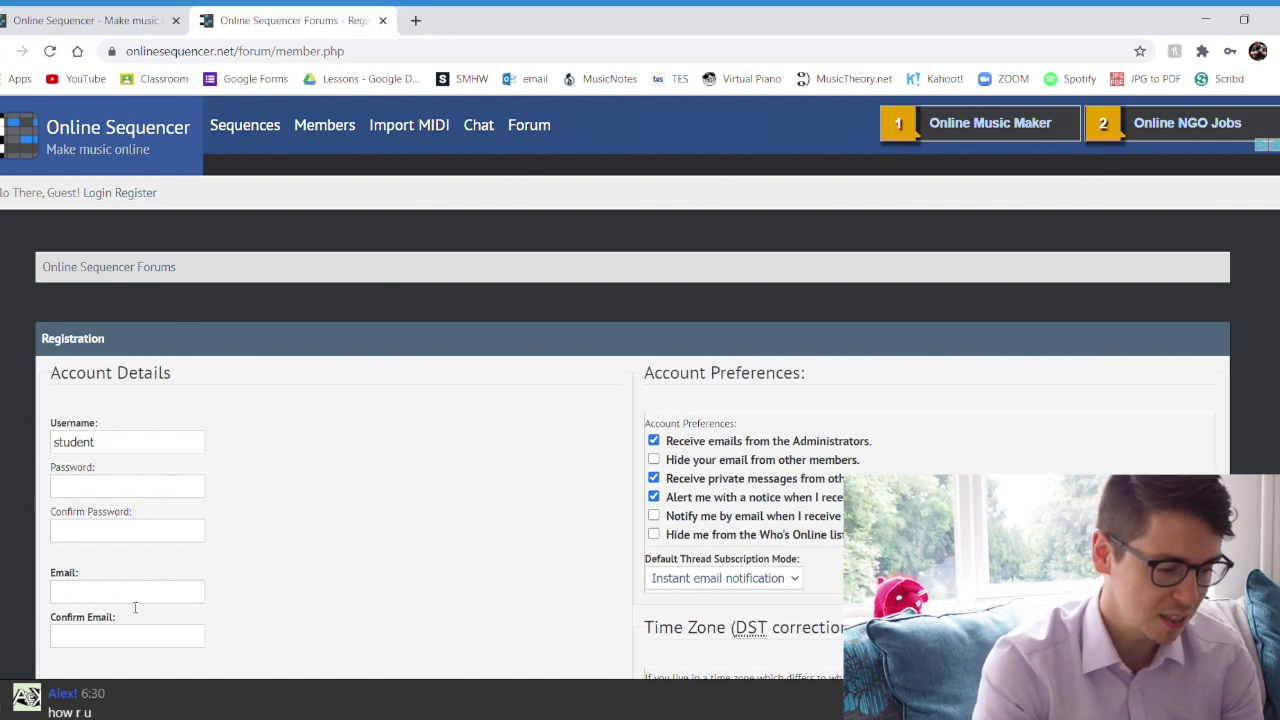
pyautogui.scroll(-2, 135, 607)
pyautogui.click(172, 583)
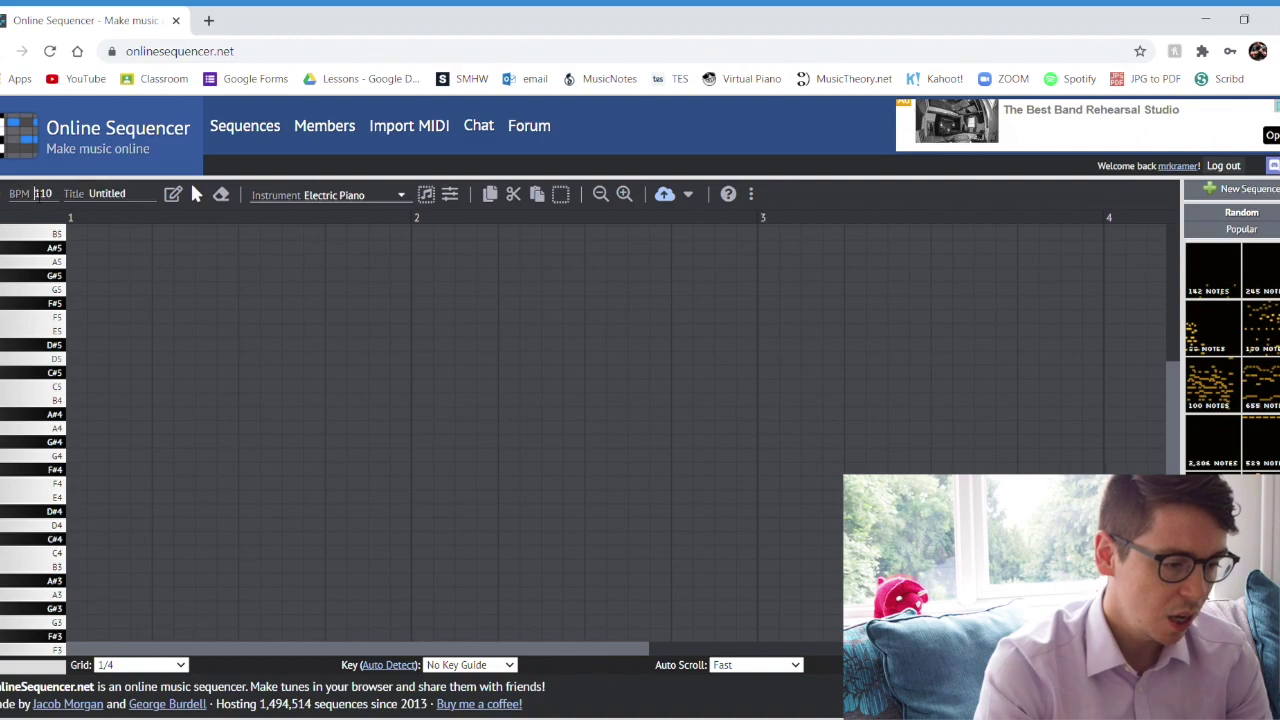
# - Rename the sequence title from Untitled to 'Rhythm Test'
pyautogui.hotkey('ctrl', 'a')
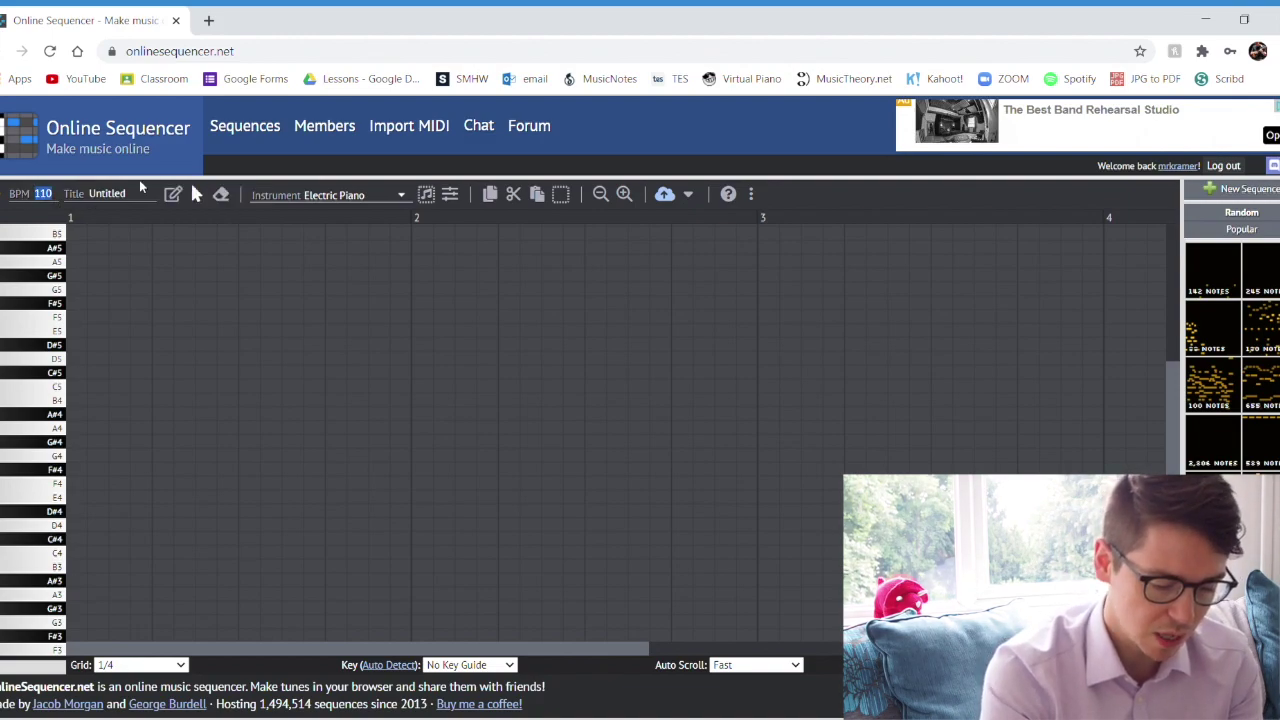
pyautogui.click(110, 193)
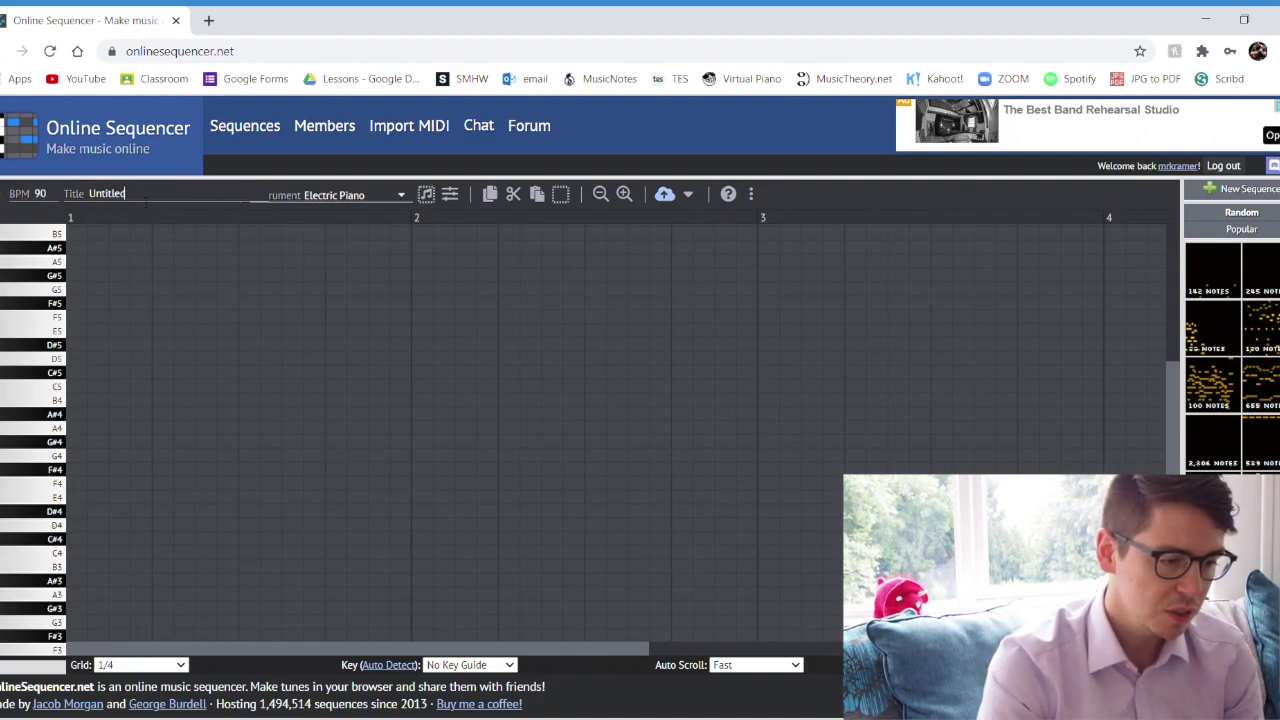
pyautogui.doubleClick(107, 193)
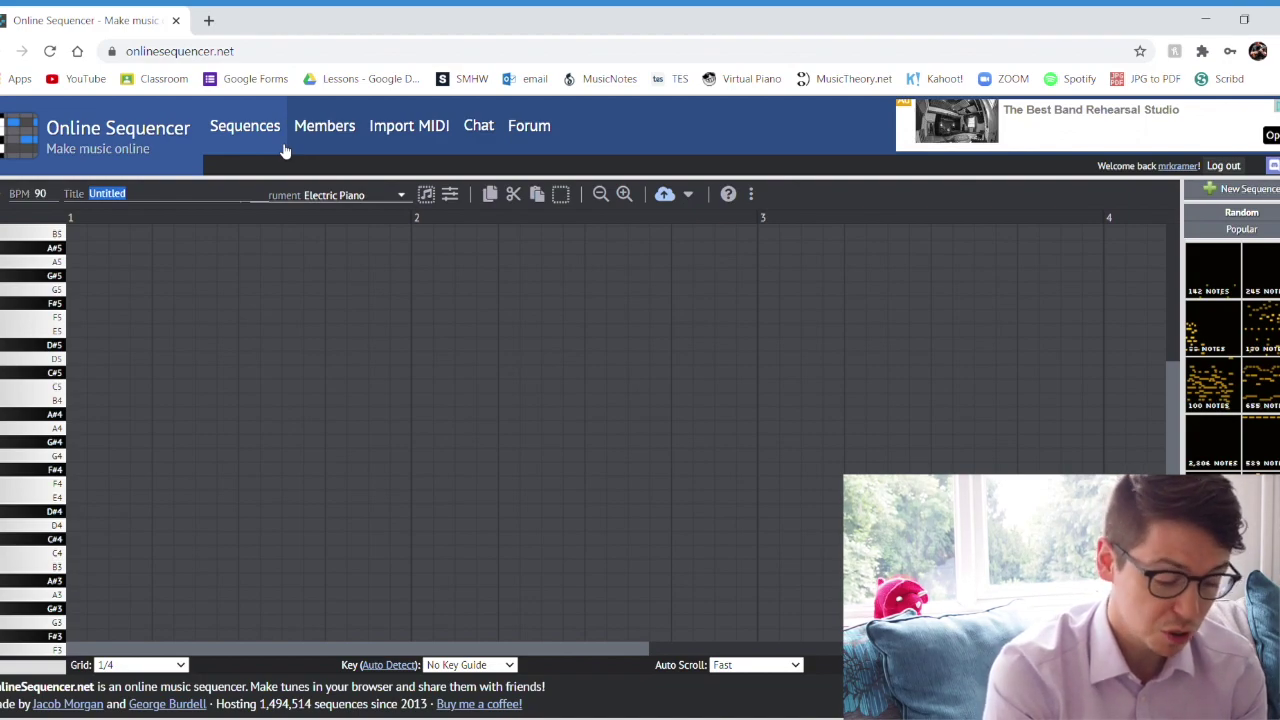
pyautogui.write('Rhythm Test')
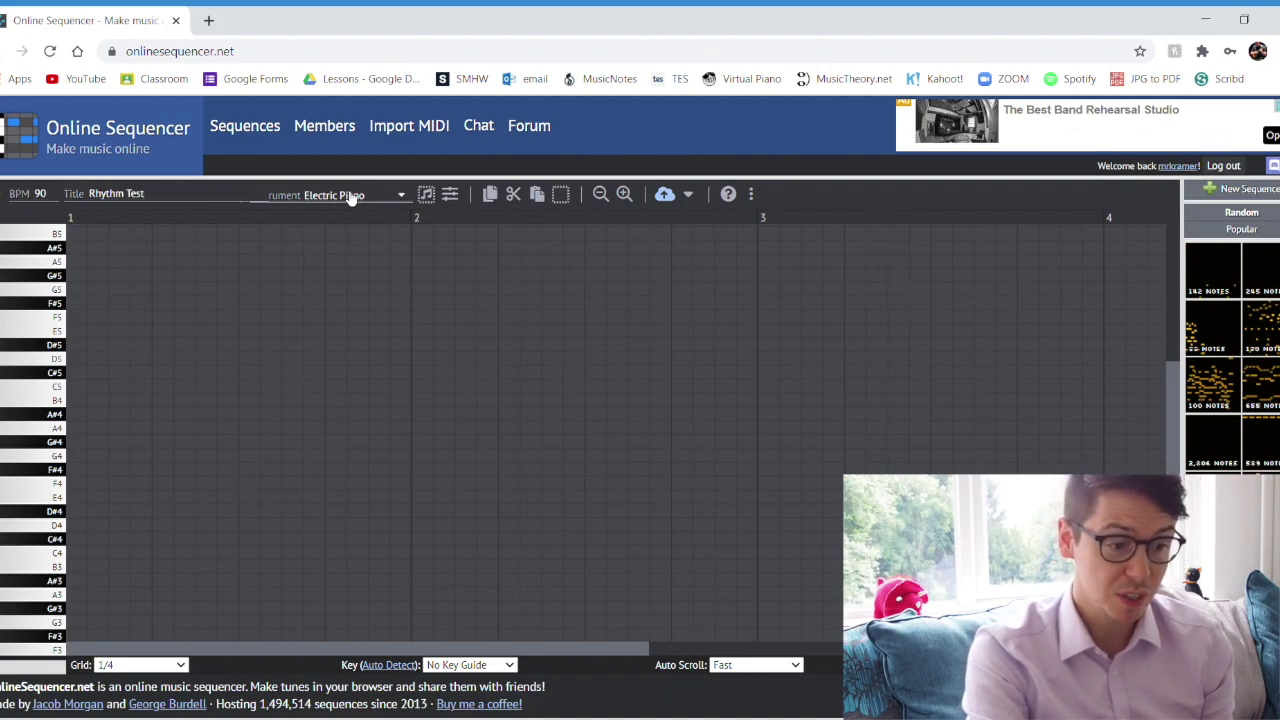
# - Switch the instrument to Drum Kit under Percussion (MIDI)
pyautogui.click(350, 196)
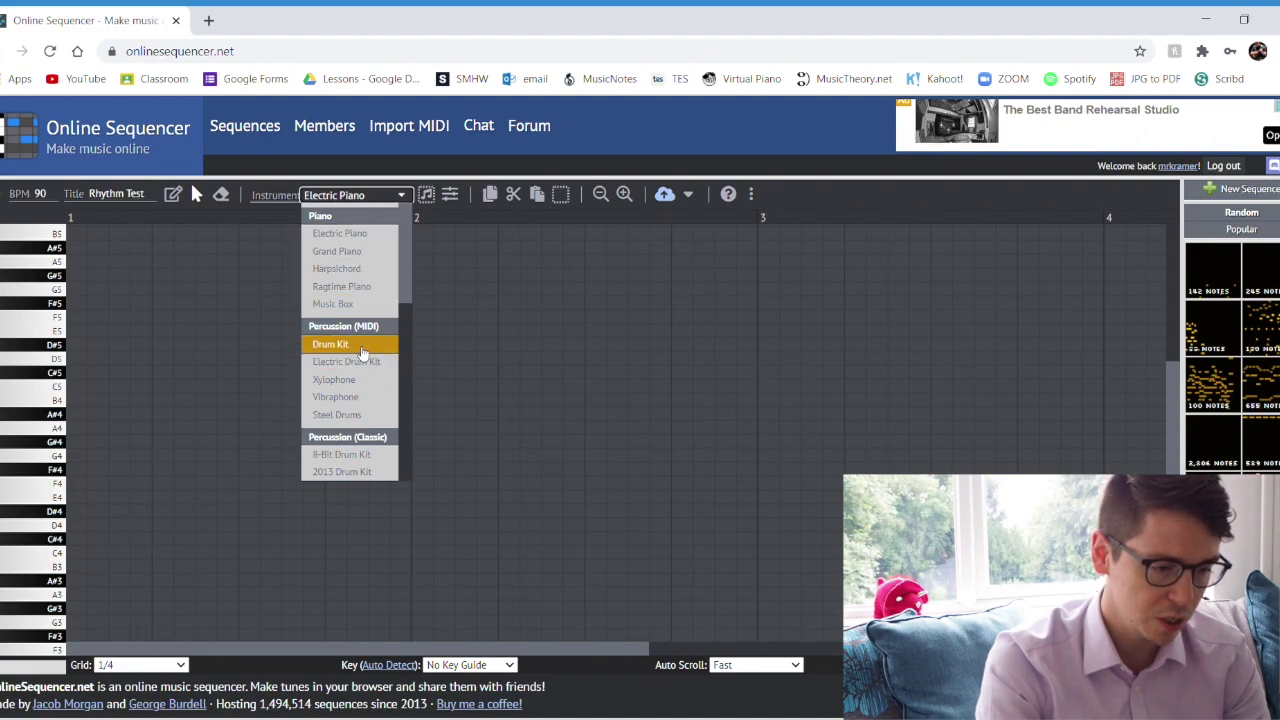
pyautogui.scroll(-3, 399, 323)
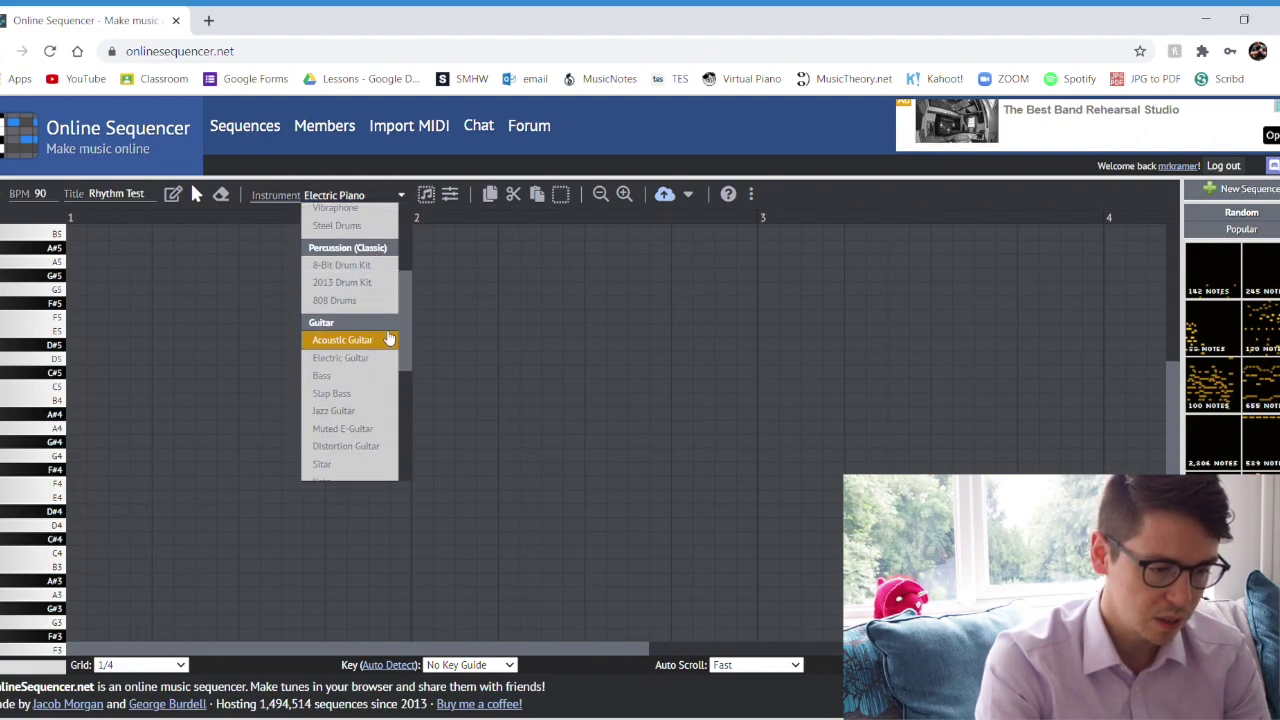
pyautogui.scroll(-3, 385, 350)
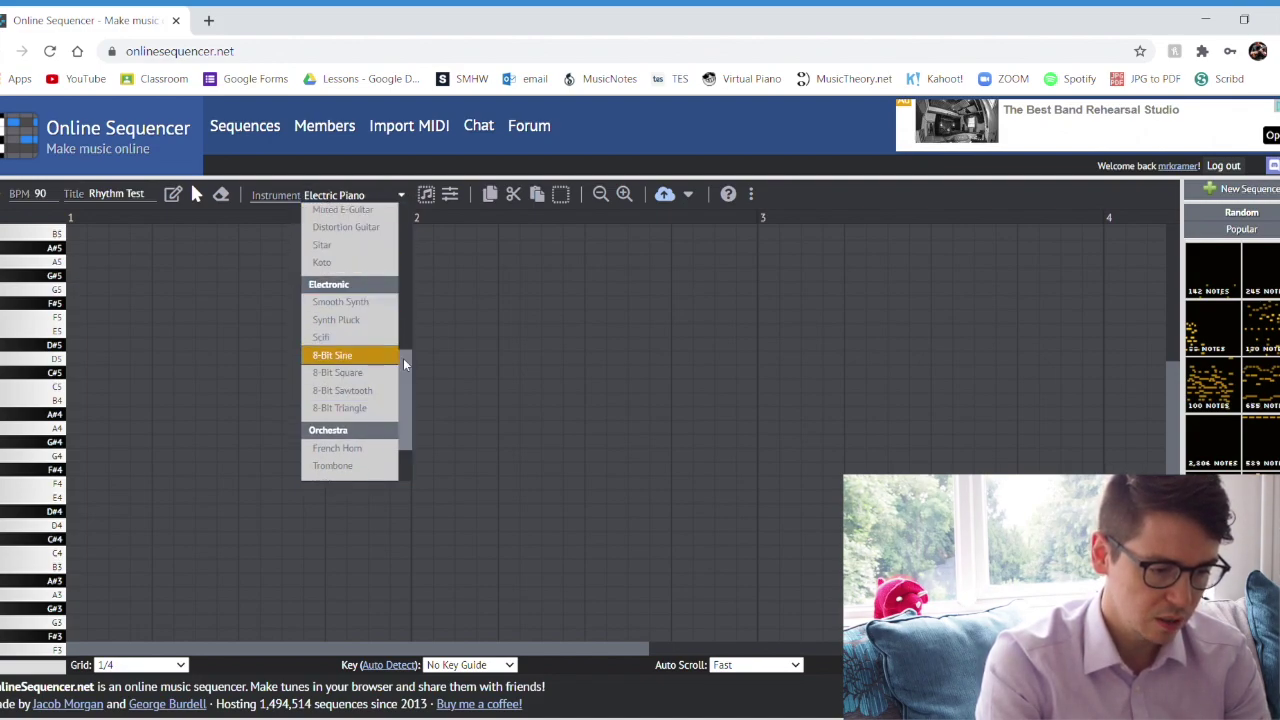
pyautogui.scroll(-2, 403, 358)
pyautogui.scroll(6, 406, 430)
pyautogui.scroll(-6, 404, 292)
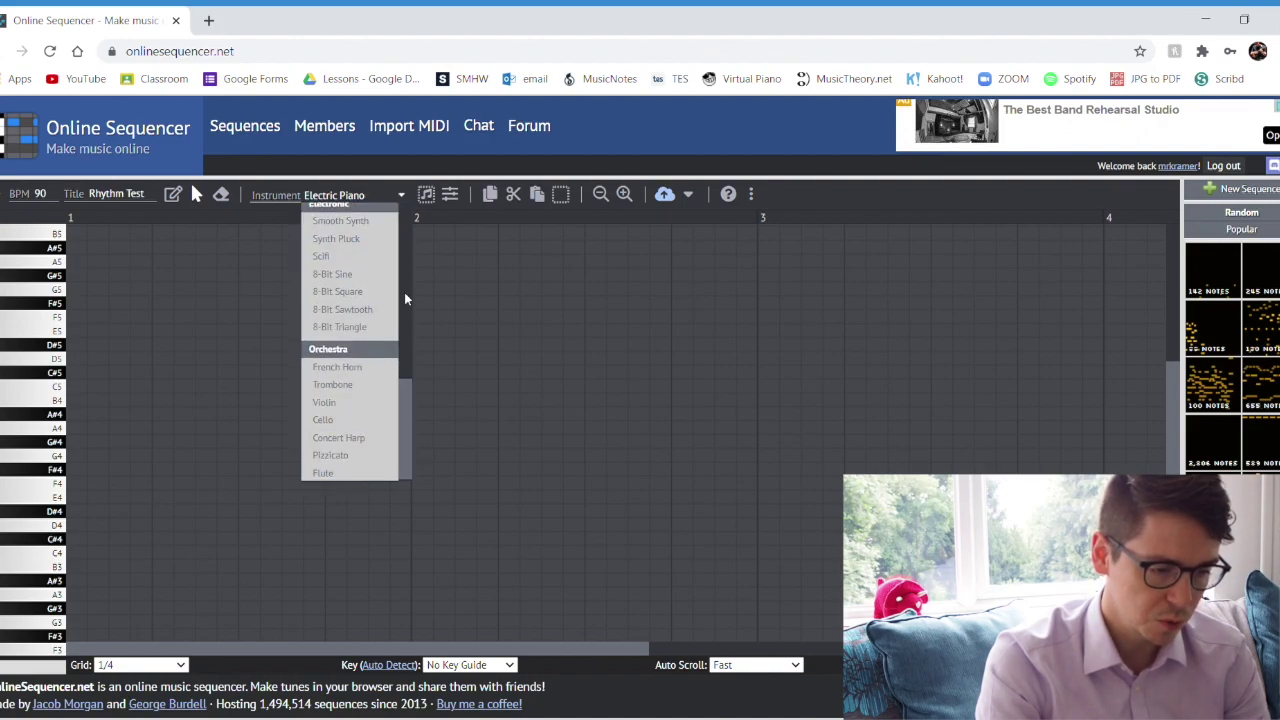
pyautogui.scroll(1, 405, 340)
pyautogui.scroll(5, 400, 318)
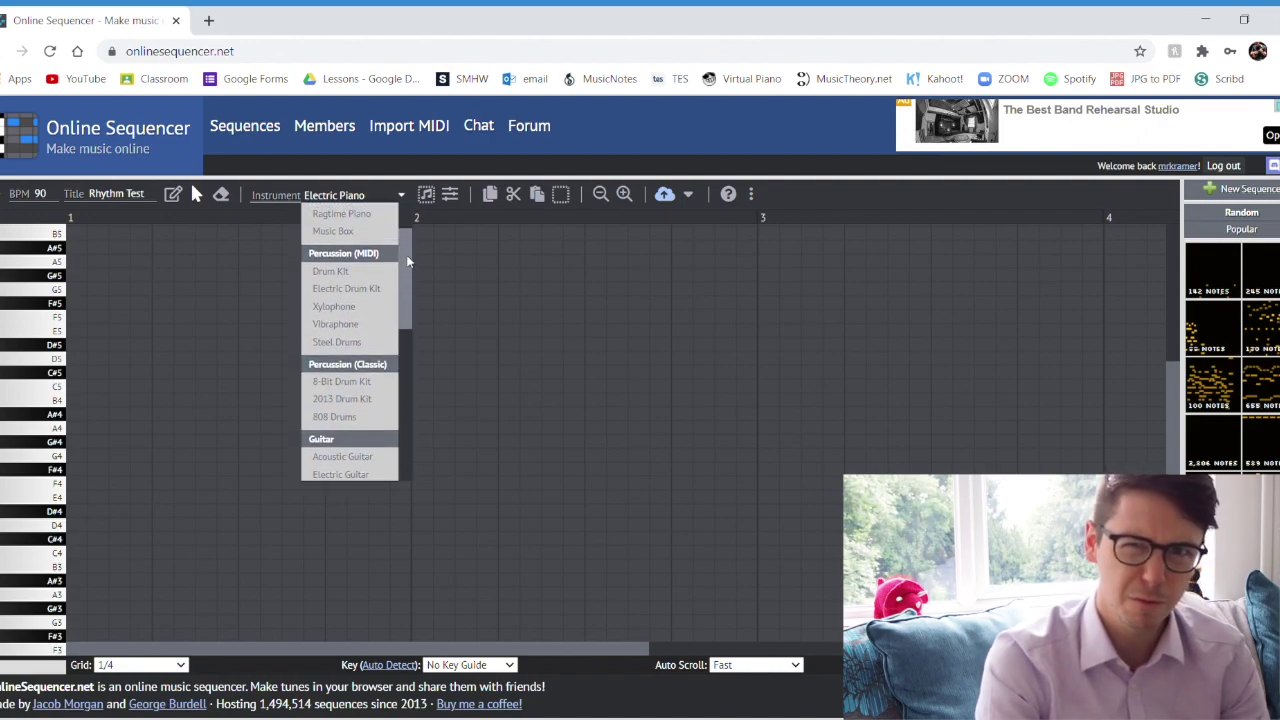
pyautogui.click(368, 271)
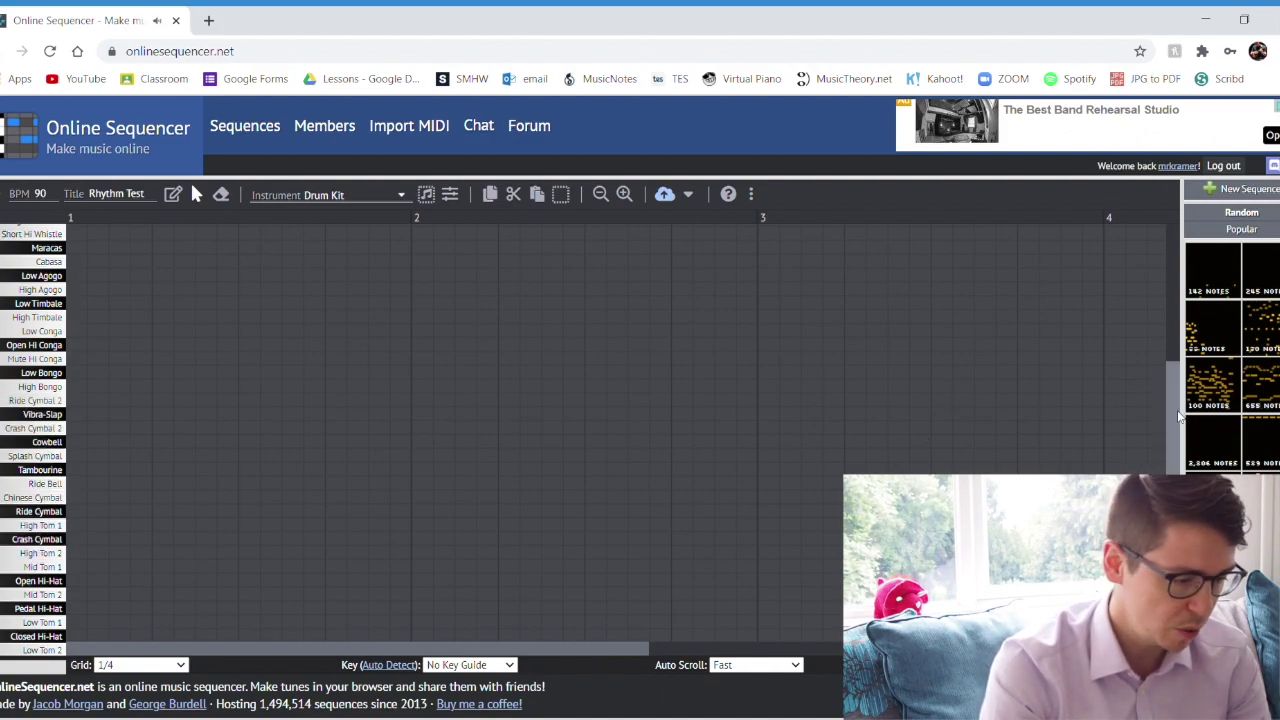
# - Bring the kick and snare rows into view and set the grid to 1/2
pyautogui.moveTo(1176, 417); pyautogui.dragTo(1176, 478)
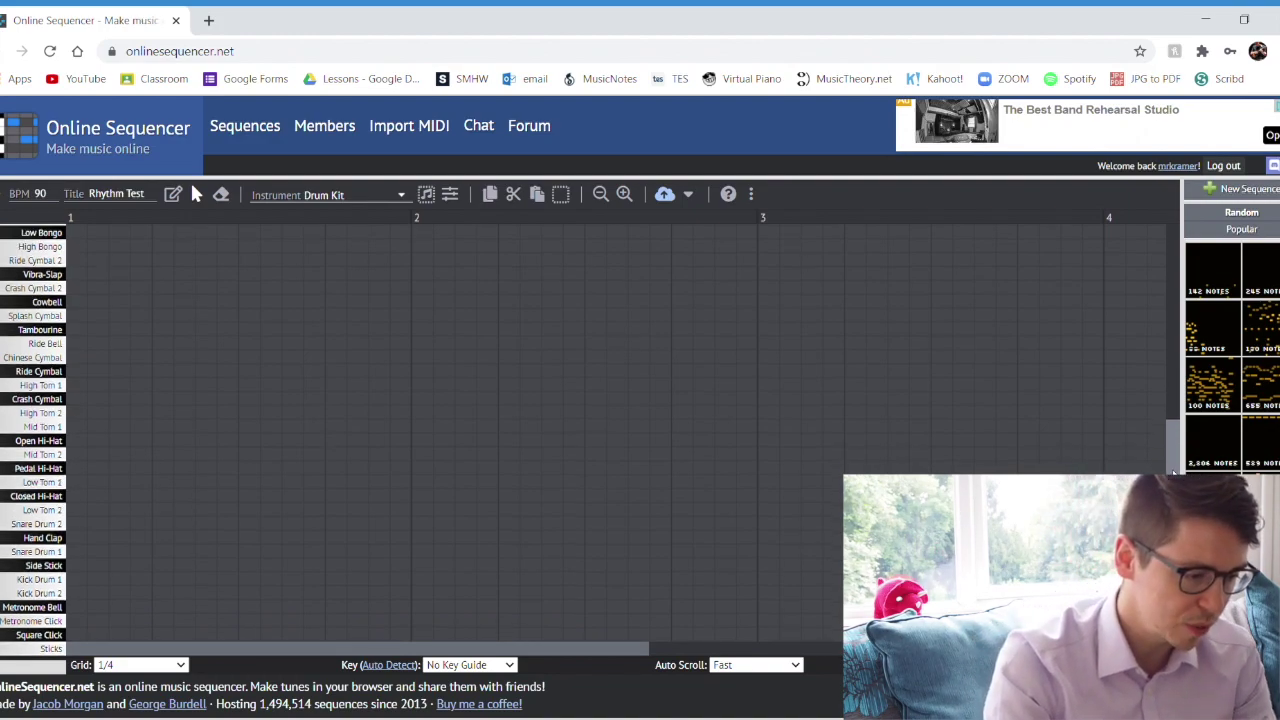
pyautogui.moveTo(1175, 472); pyautogui.dragTo(1175, 478)
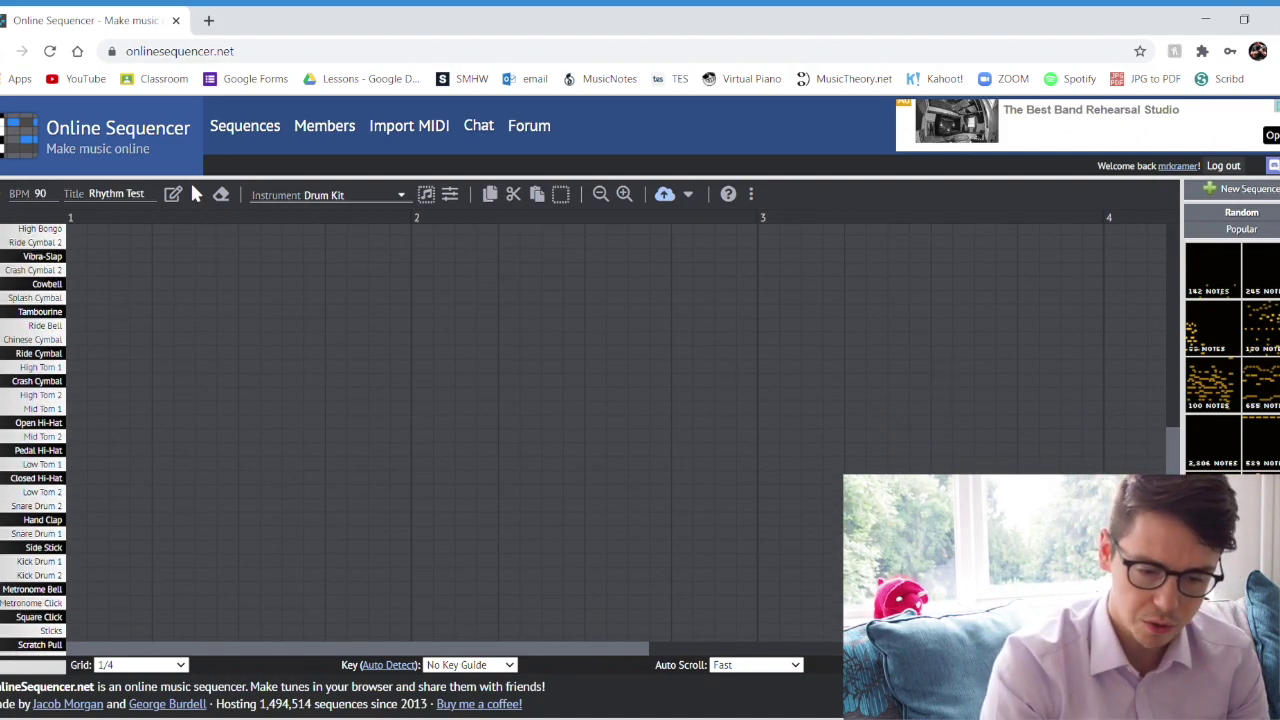
pyautogui.scroll(-1, 56, 484)
pyautogui.scroll(-1, 56, 484)
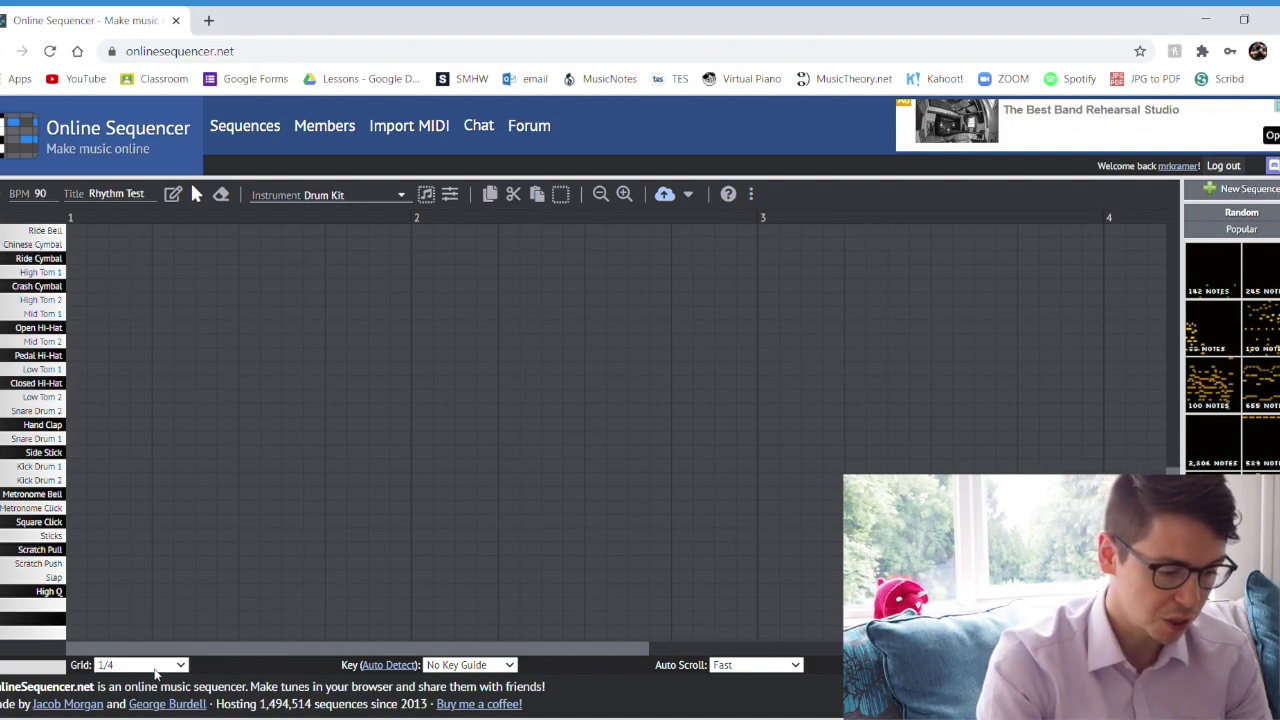
pyautogui.click(147, 611)
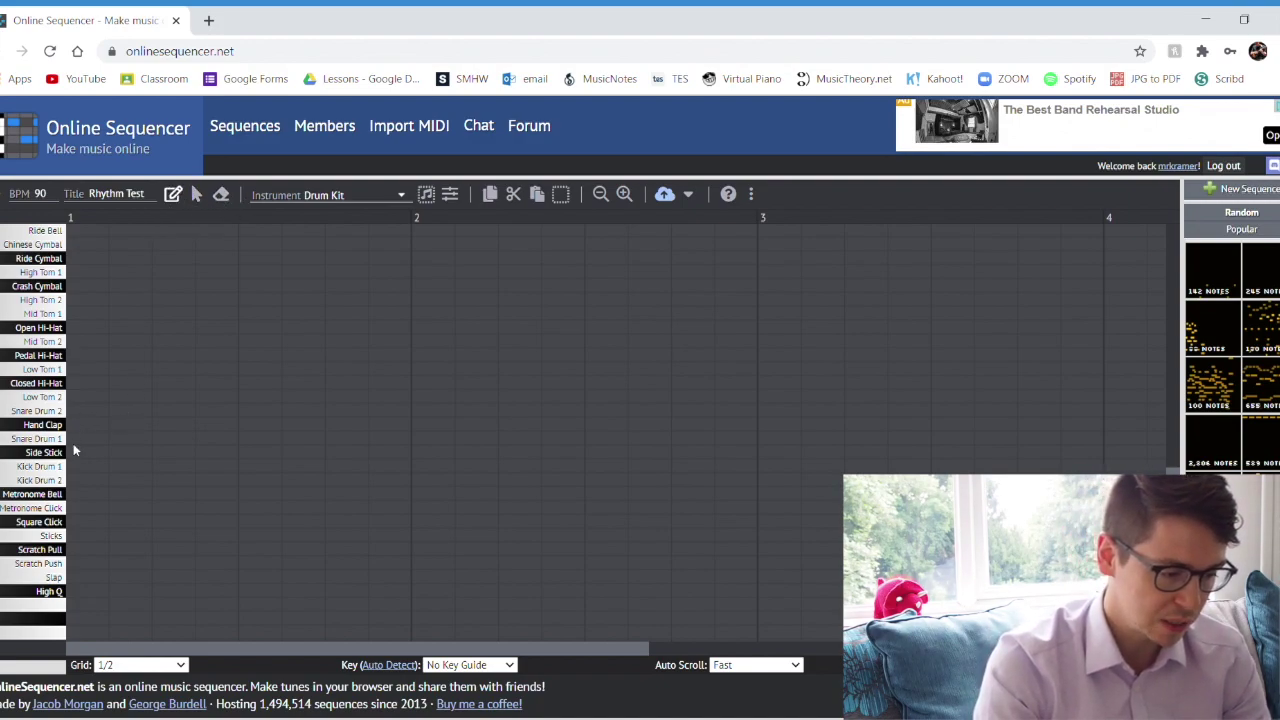
# - Fill bar 1 with eight Closed Hi-Hat notes and play them back
pyautogui.click(80, 383)
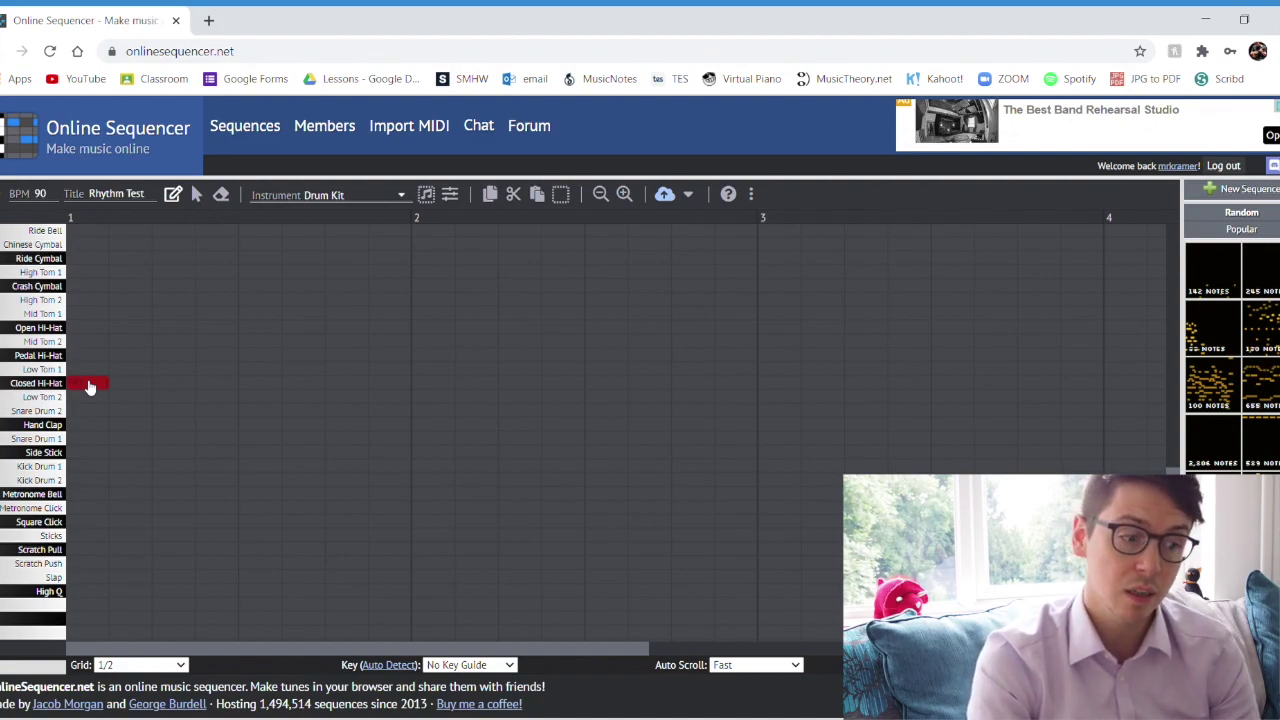
pyautogui.click(89, 384)
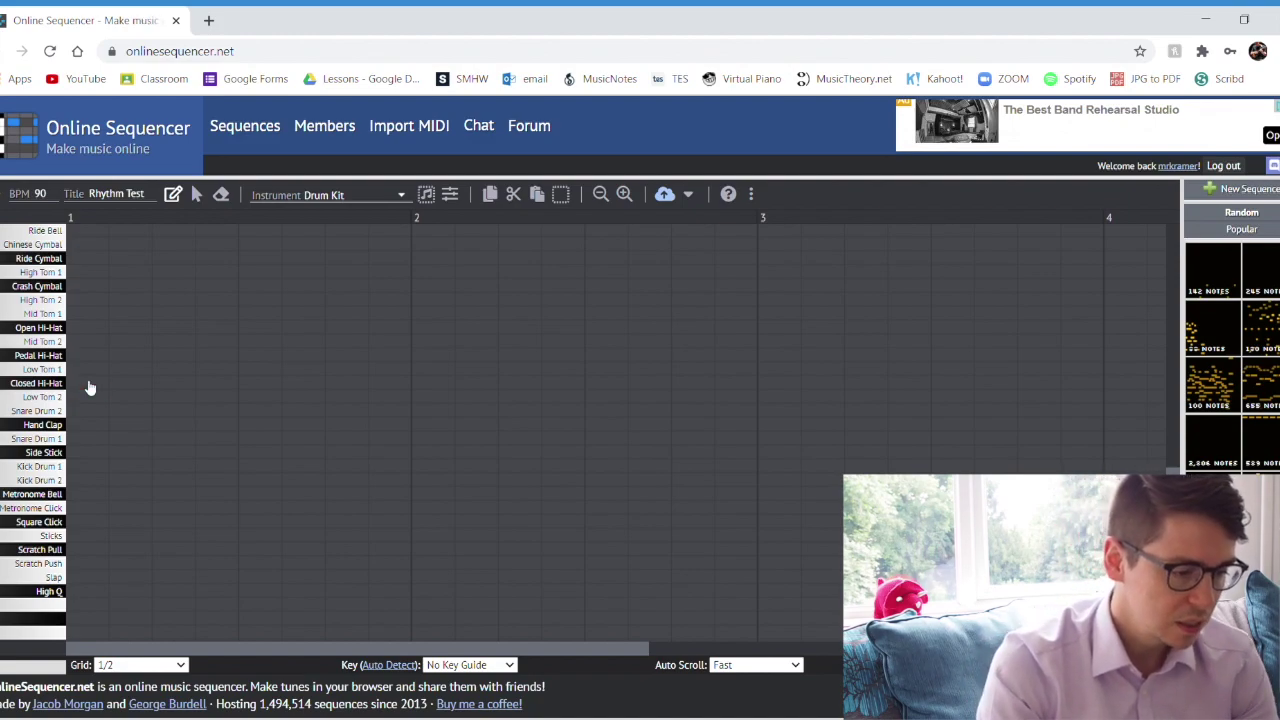
pyautogui.moveTo(89, 384)
pyautogui.mouseDown()
pyautogui.moveTo(339, 391)
pyautogui.moveTo(383, 342)
pyautogui.mouseUp()
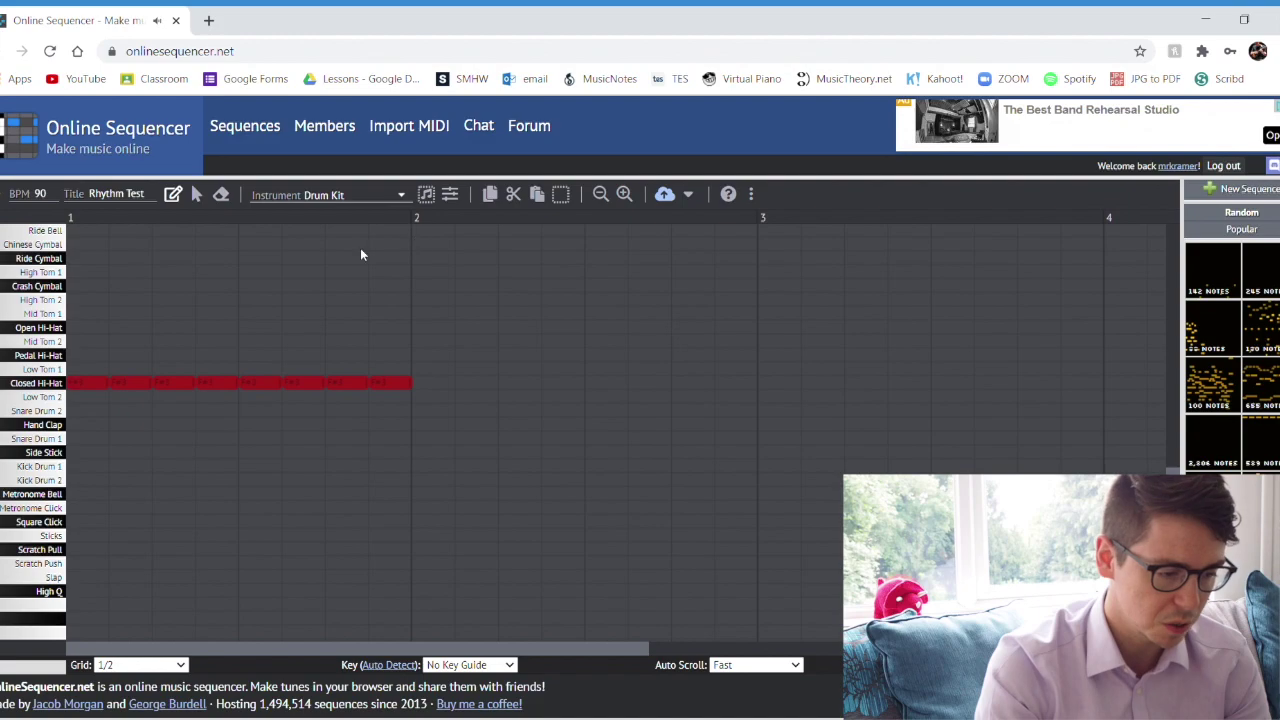
pyautogui.press('space')
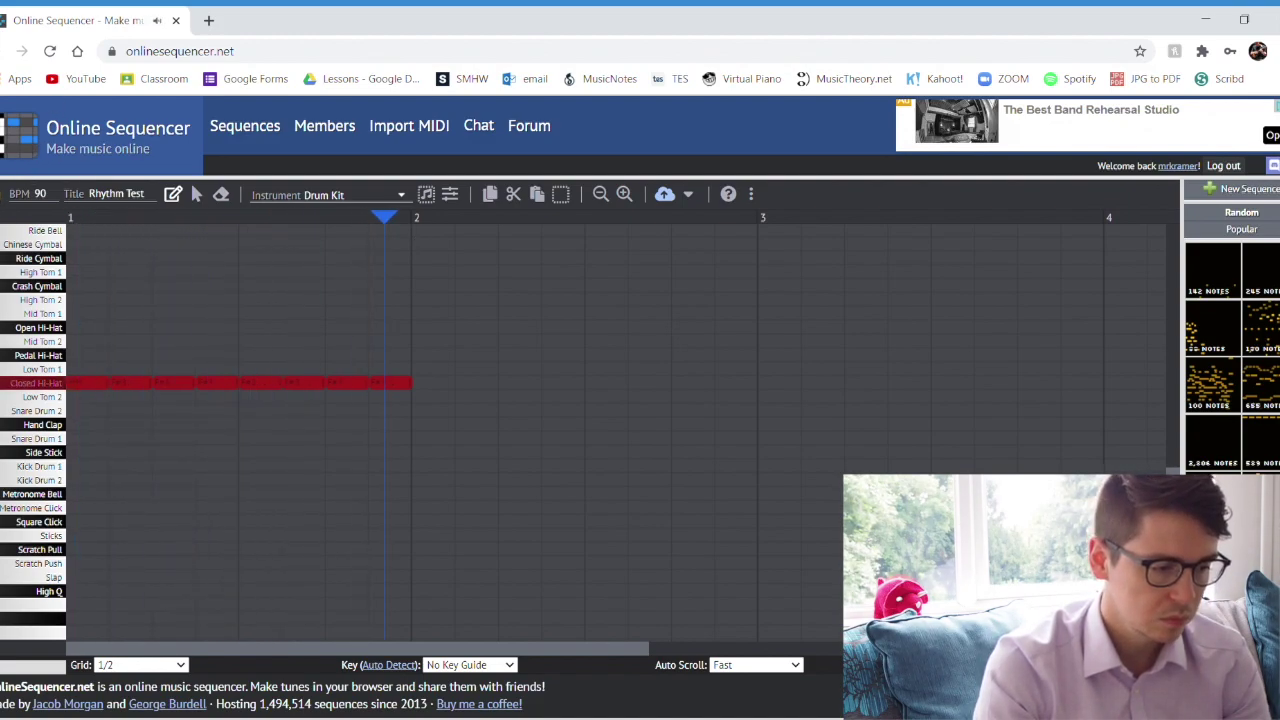
pyautogui.press('space')
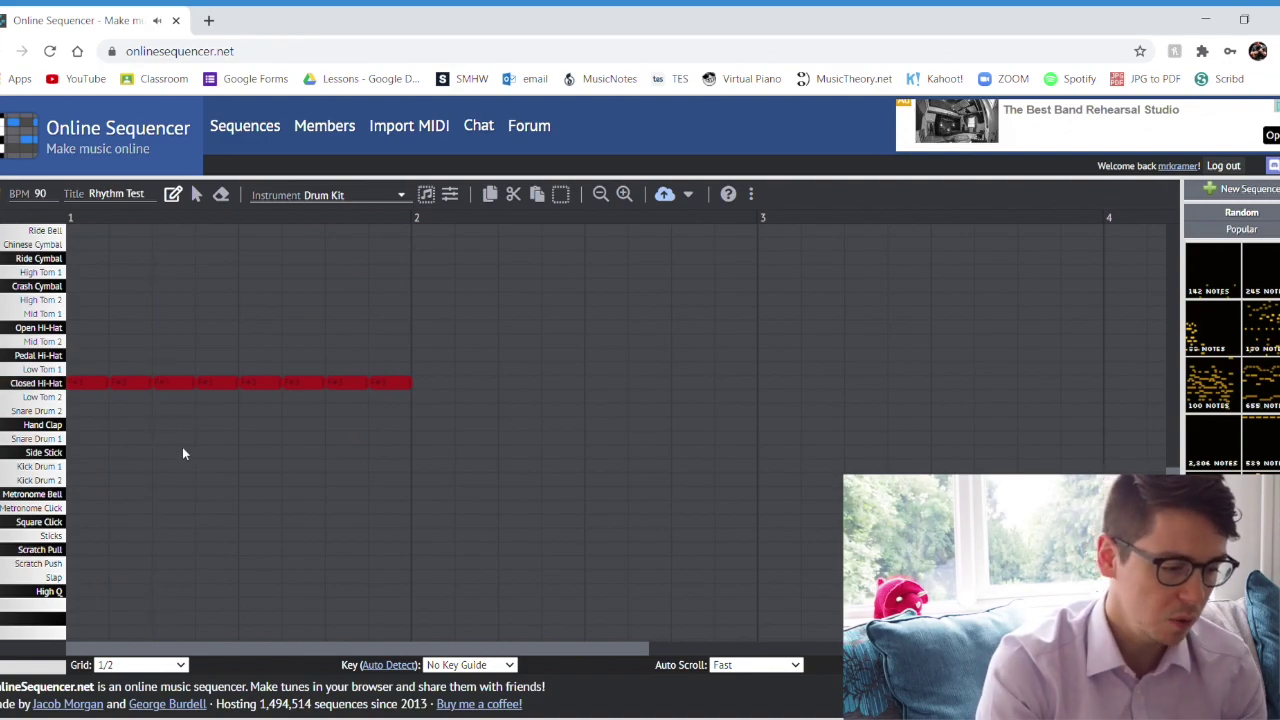
# - Add Kick Drum 2 on beats 1 and 3 and Snare Drum 2 on beats 2 and 4, then play
pyautogui.click(89, 480)
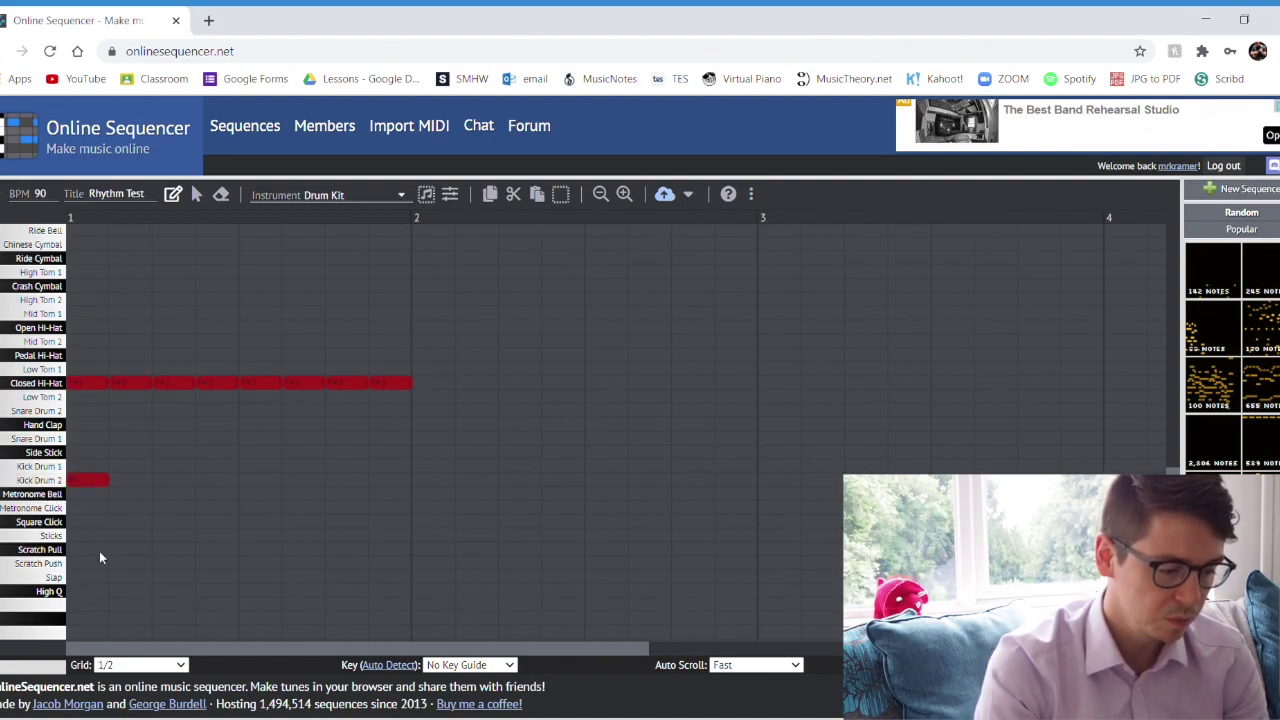
pyautogui.click(260, 480)
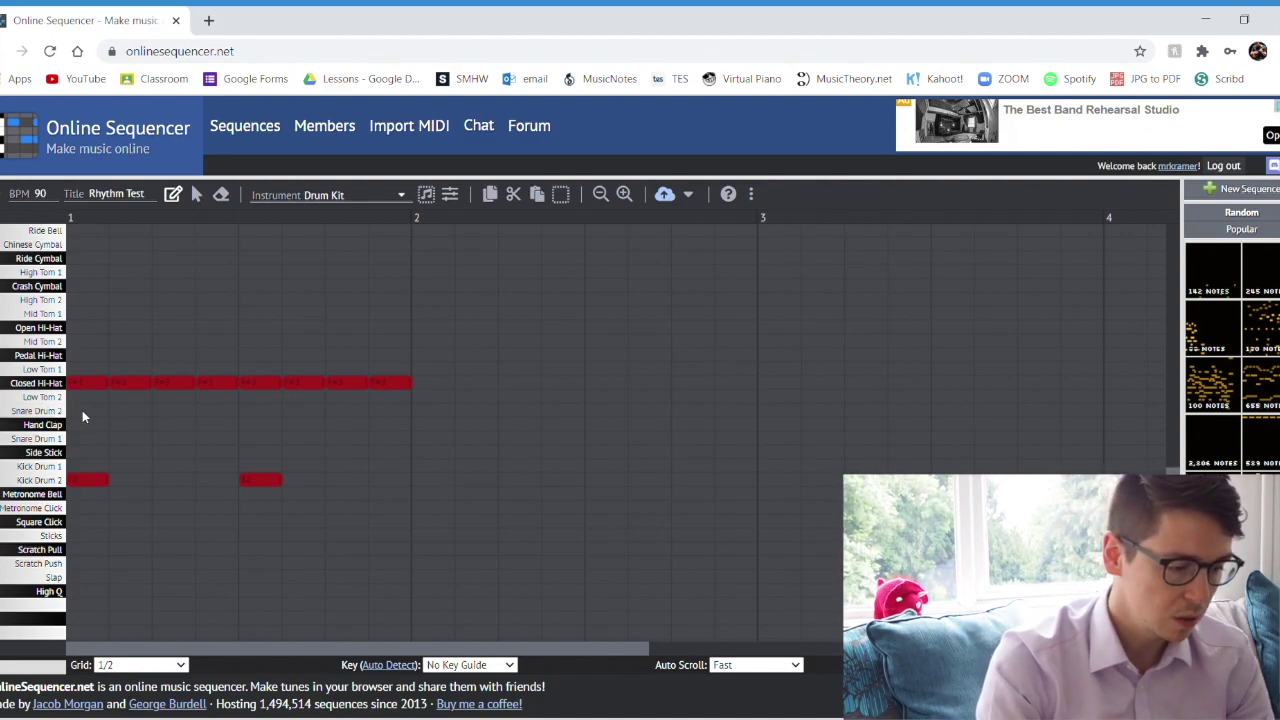
pyautogui.click(180, 412)
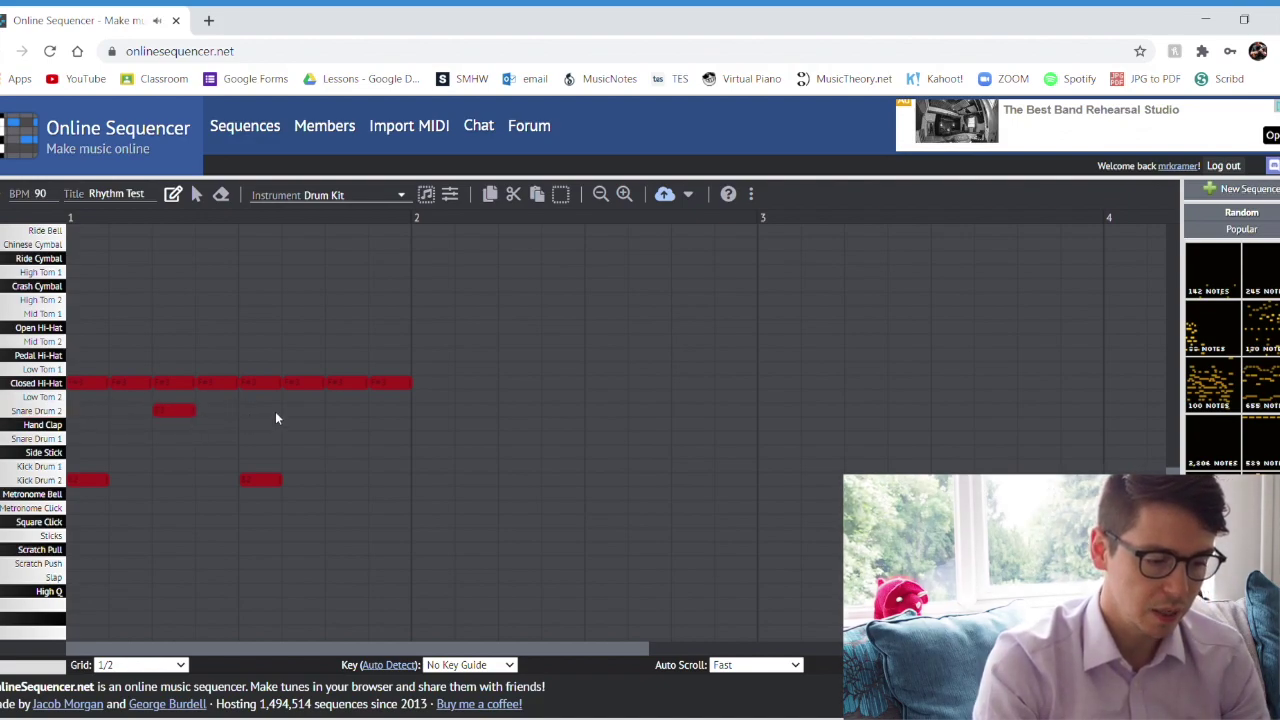
pyautogui.click(338, 410)
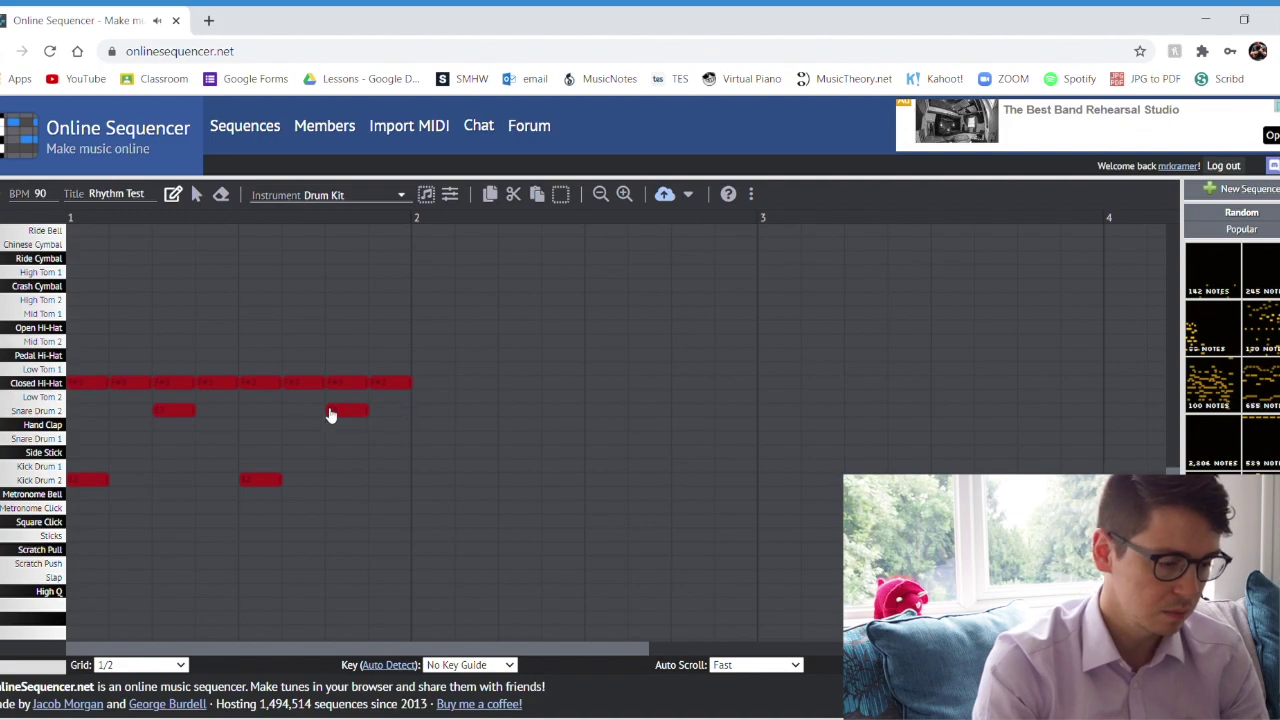
pyautogui.press('space')
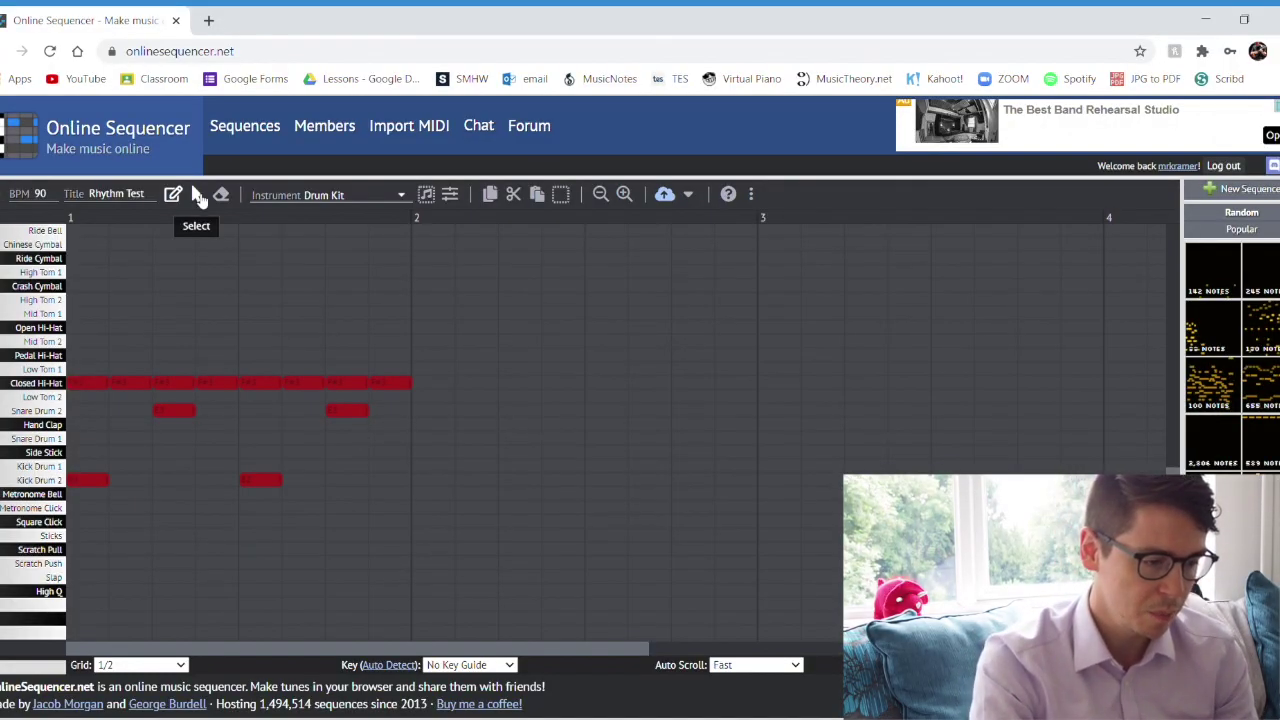
# - Copy the twelve bar-1 drum notes and paste a copy starting at bar 2
pyautogui.click(198, 196)
pyautogui.moveTo(439, 344); pyautogui.dragTo(68, 552)
pyautogui.hotkey('ctrl', 'c')
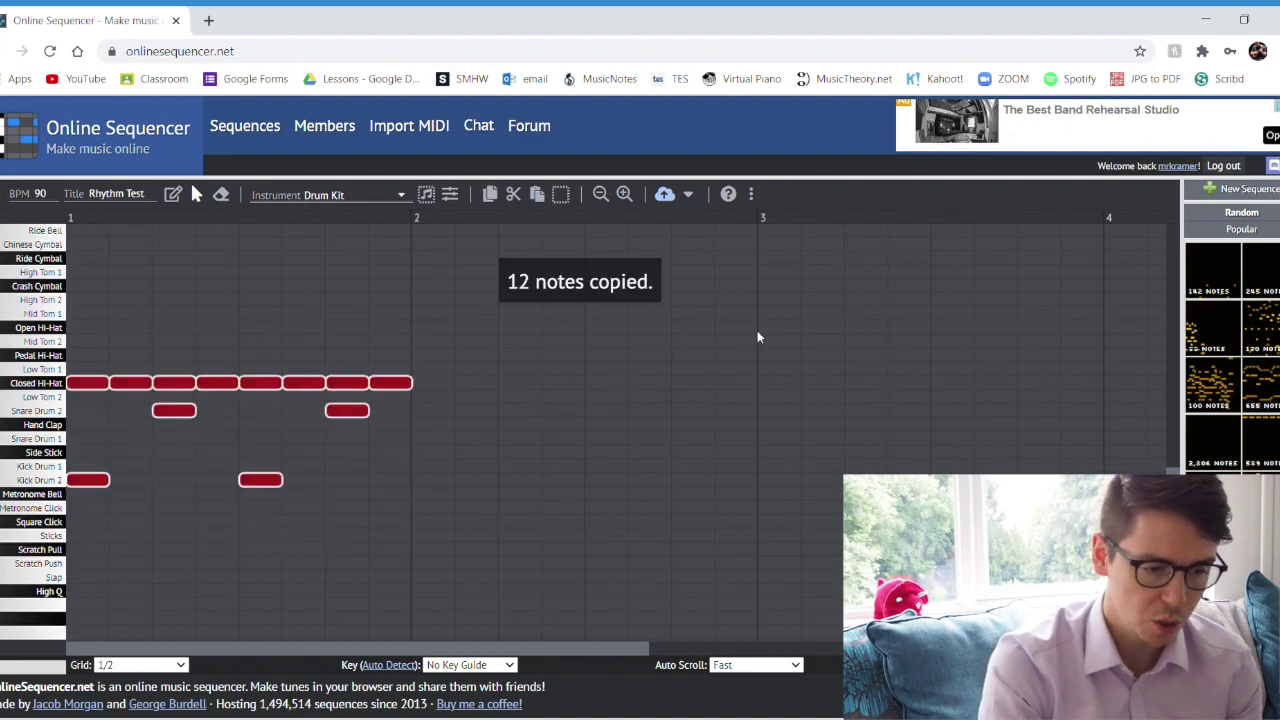
pyautogui.hotkey('ctrl', 'v')
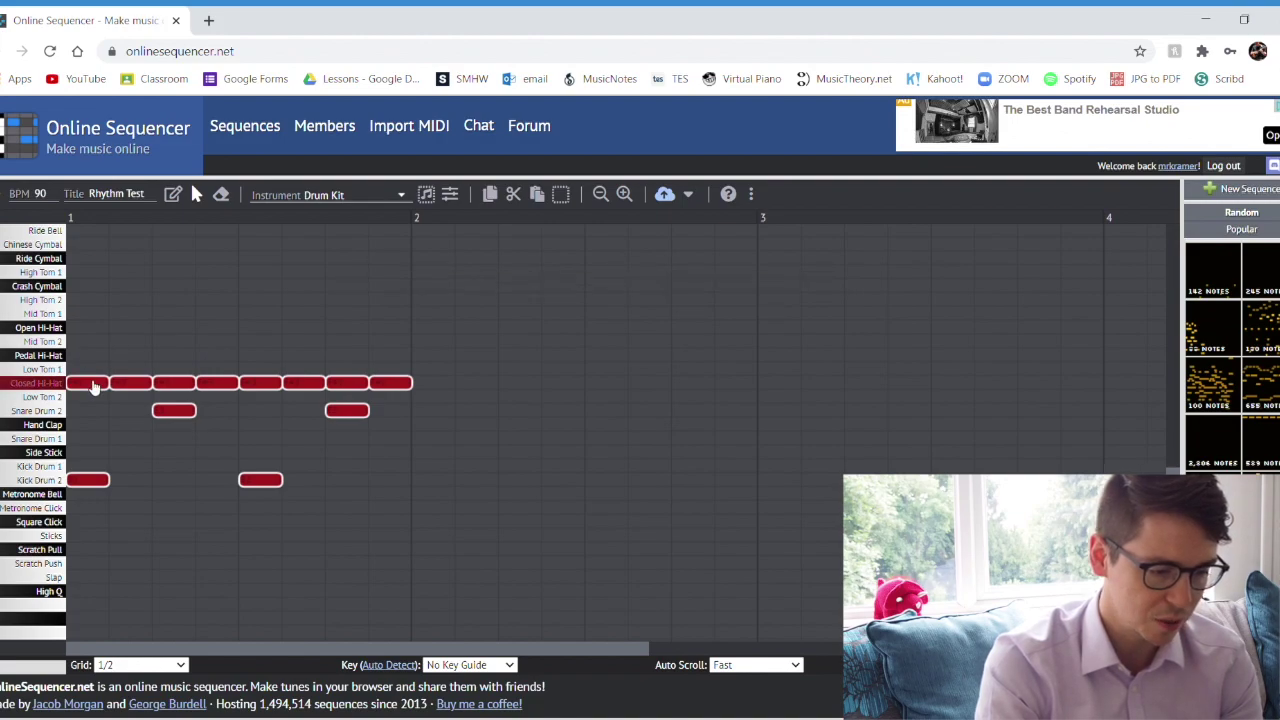
pyautogui.moveTo(92, 388); pyautogui.dragTo(443, 391)
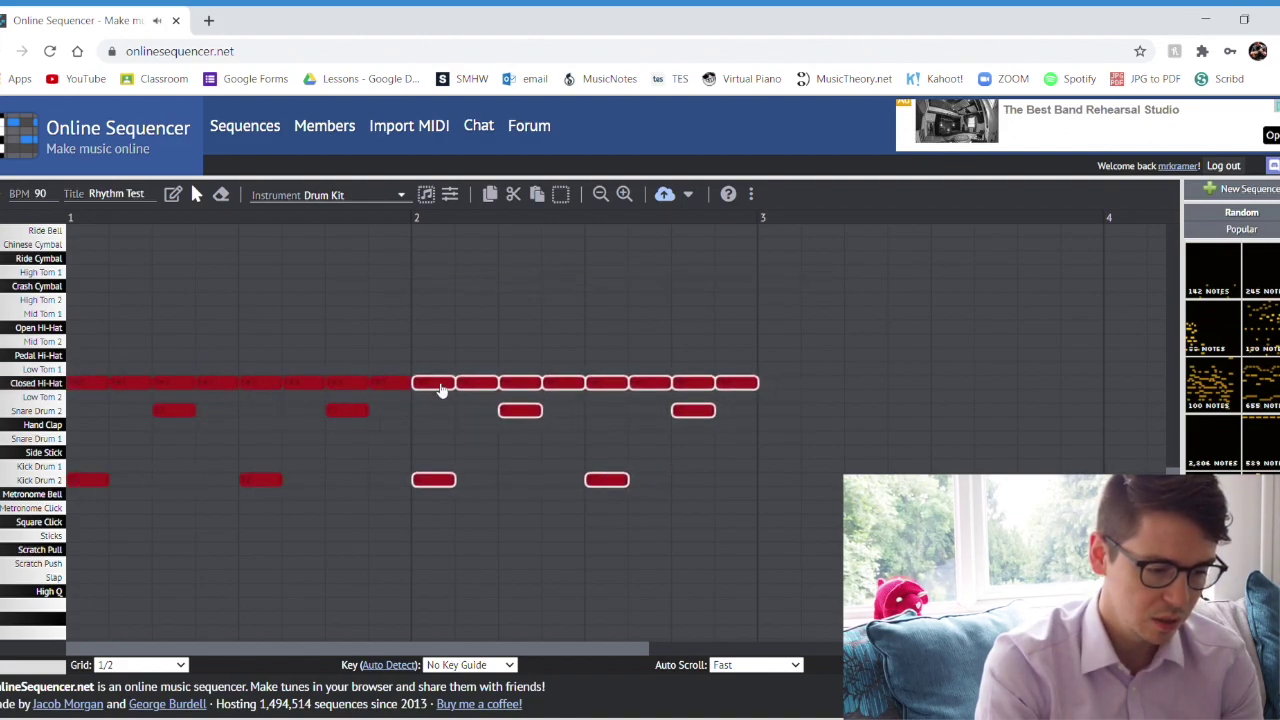
# - Paste further copies of the drum beat starting at bars 3 and 4
pyautogui.hotkey('ctrl', 'v')
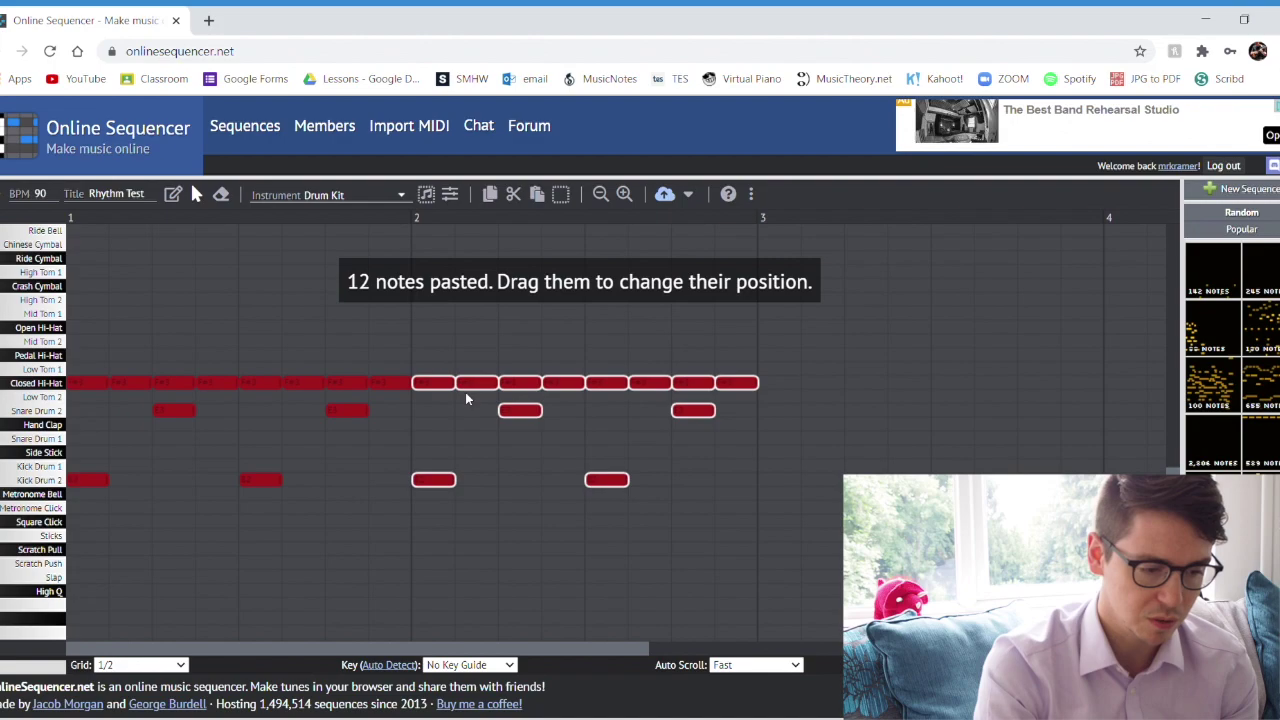
pyautogui.moveTo(443, 389); pyautogui.dragTo(791, 393)
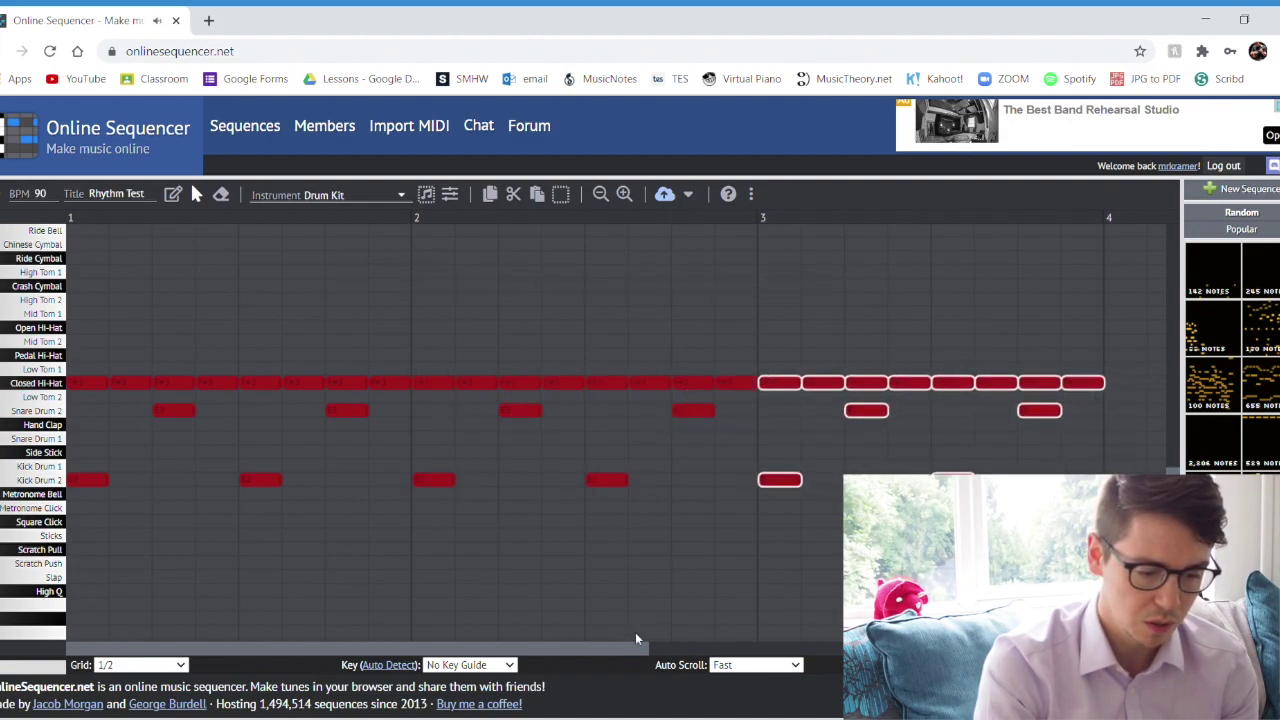
pyautogui.moveTo(643, 646); pyautogui.dragTo(805, 646)
pyautogui.hotkey('ctrl', 'c')
pyautogui.hotkey('ctrl', 'v')
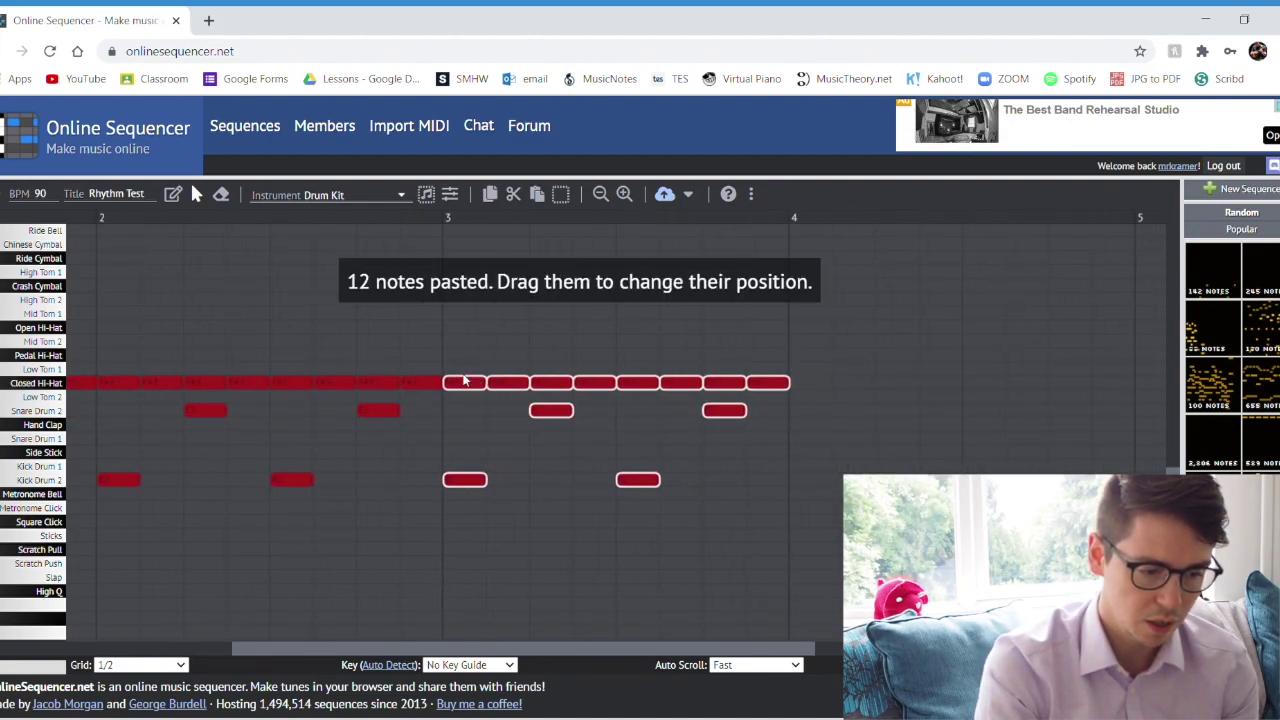
pyautogui.moveTo(467, 382); pyautogui.dragTo(815, 382)
pyautogui.moveTo(634, 647); pyautogui.dragTo(468, 647)
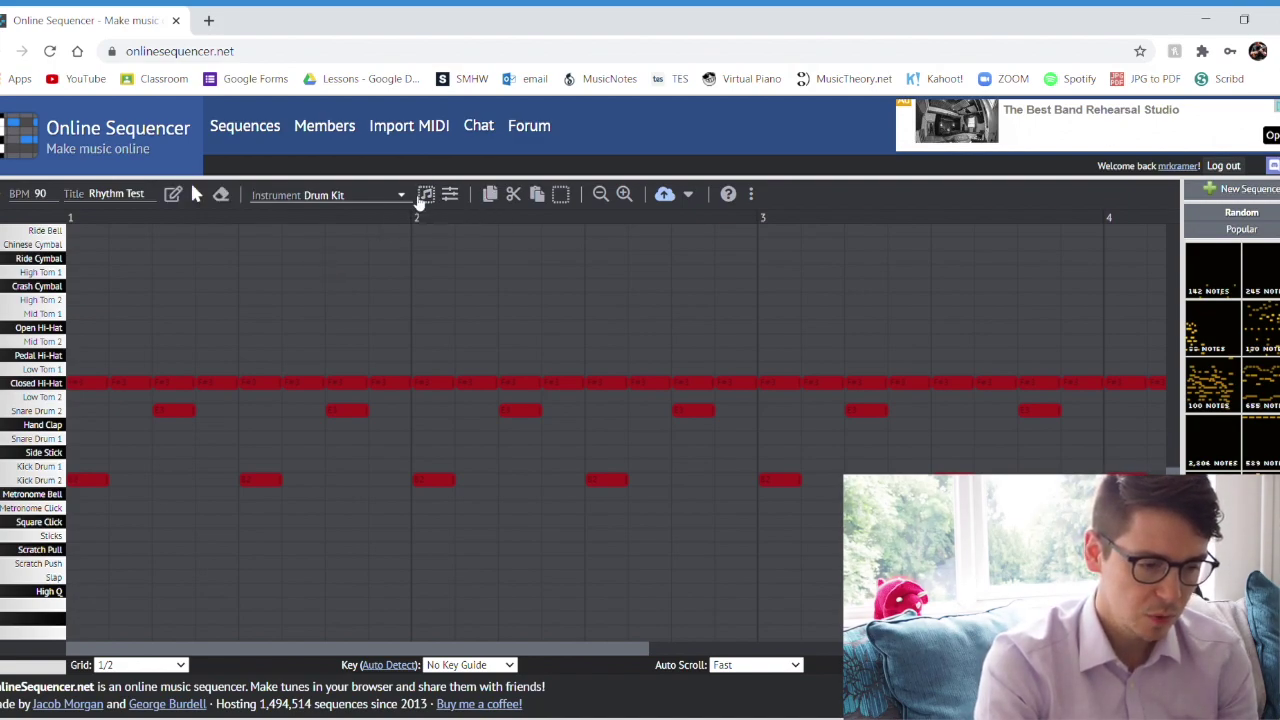
# - Download the Rhythm Test beat as the local file Rhythm Test.txt
pyautogui.click(426, 194)
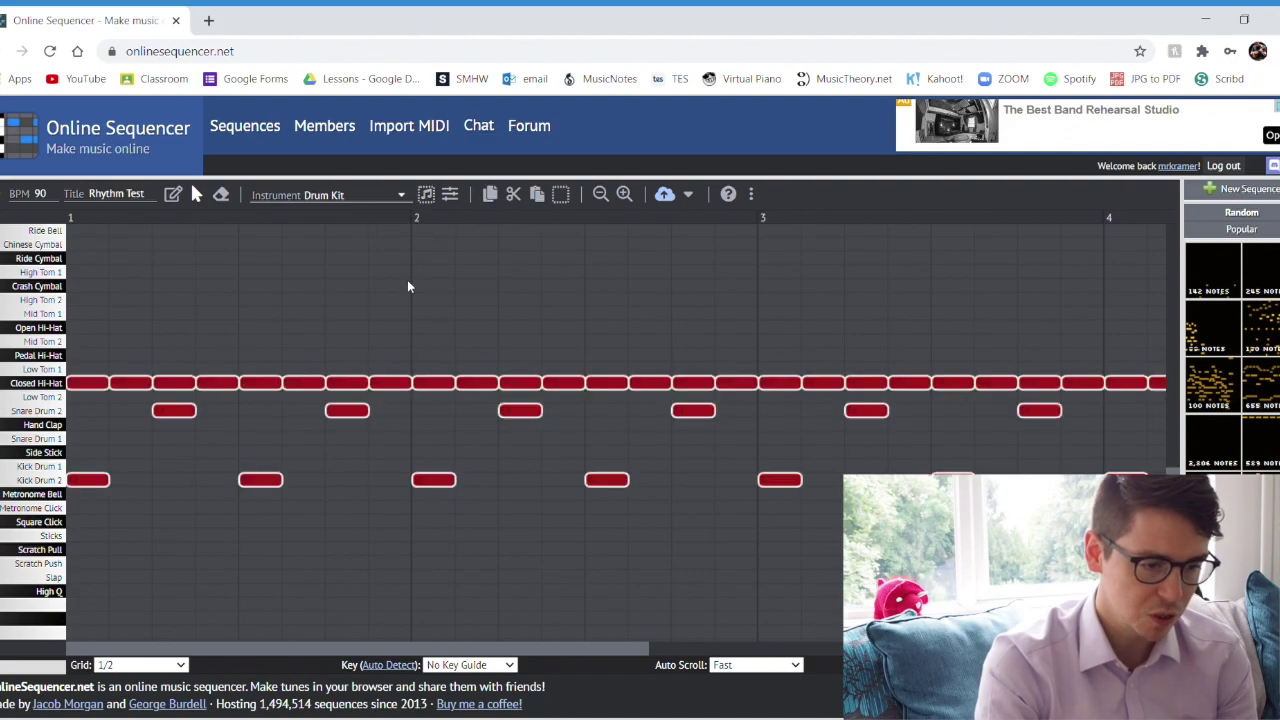
pyautogui.click(433, 259)
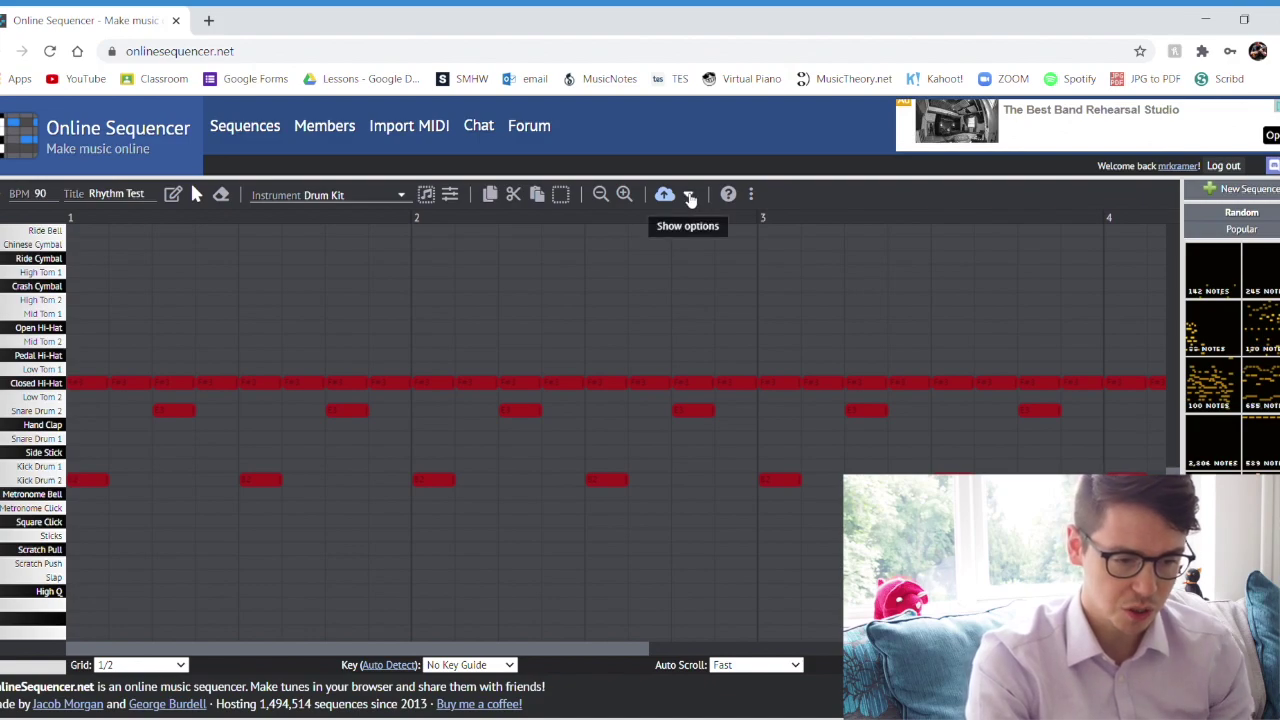
pyautogui.click(690, 195)
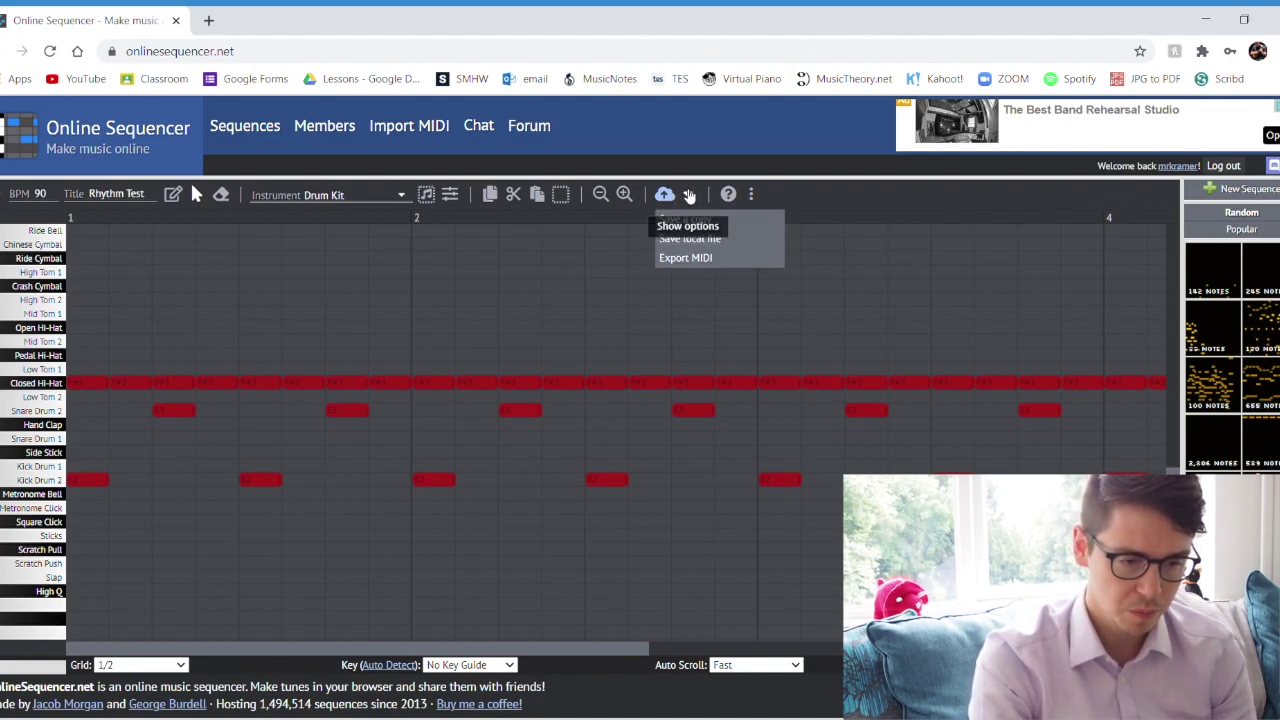
pyautogui.click(749, 246)
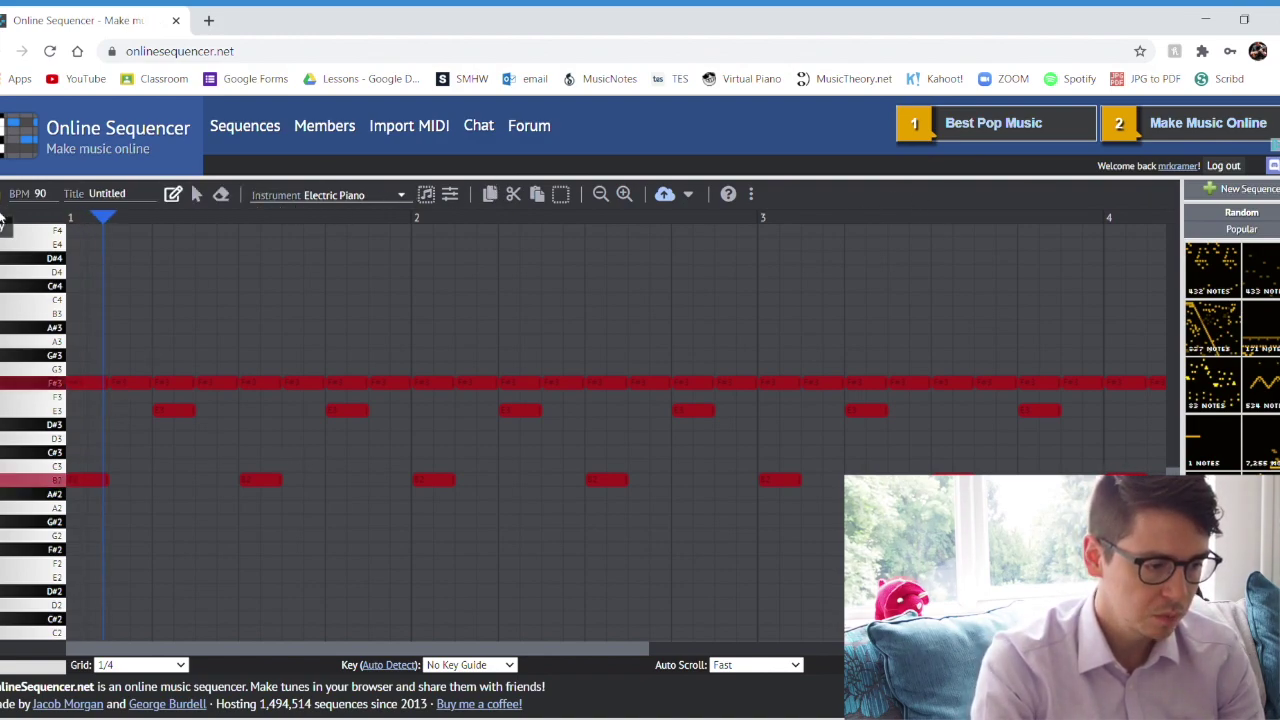
# - Stop playback and make Bass the current instrument
pyautogui.press('space')
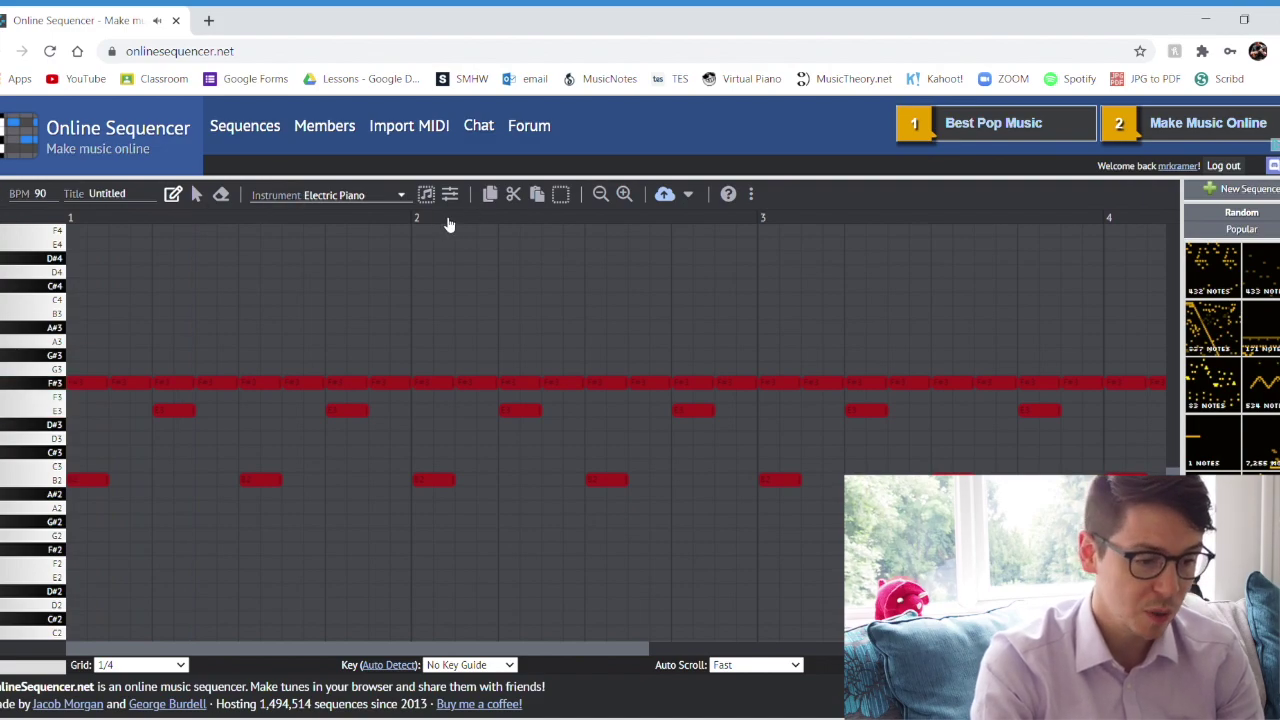
pyautogui.click(372, 197)
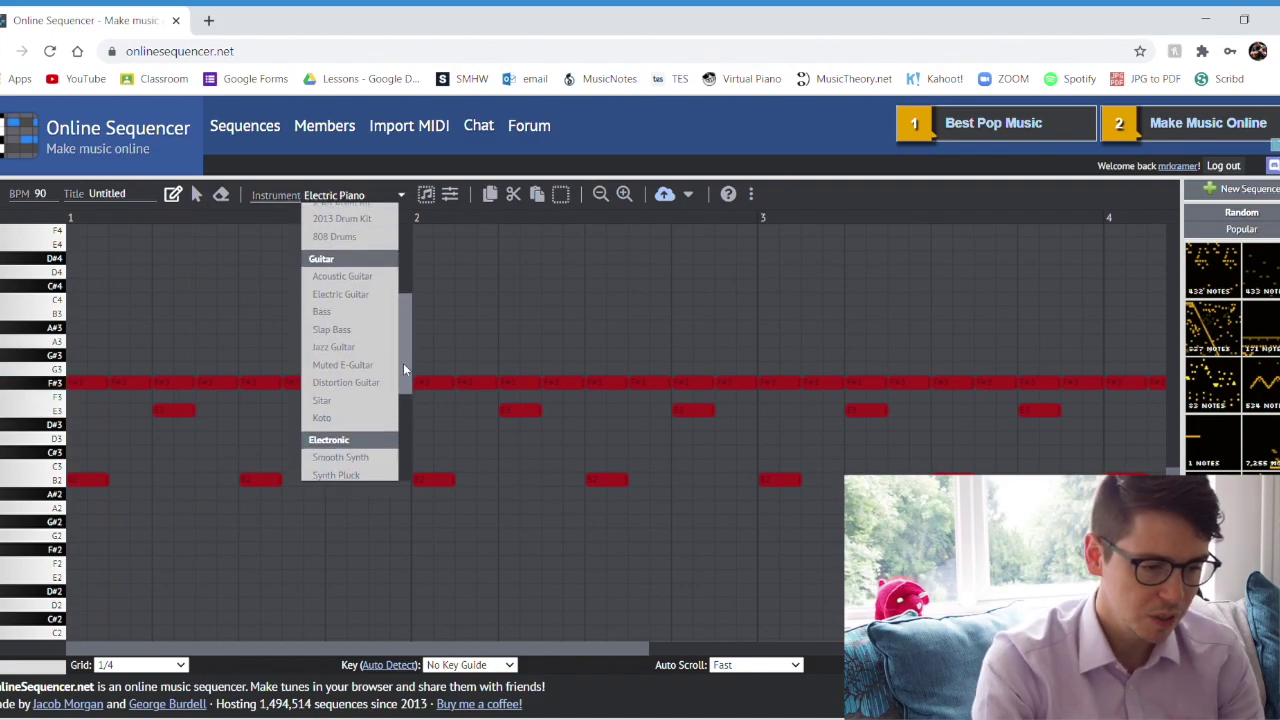
pyautogui.click(352, 310)
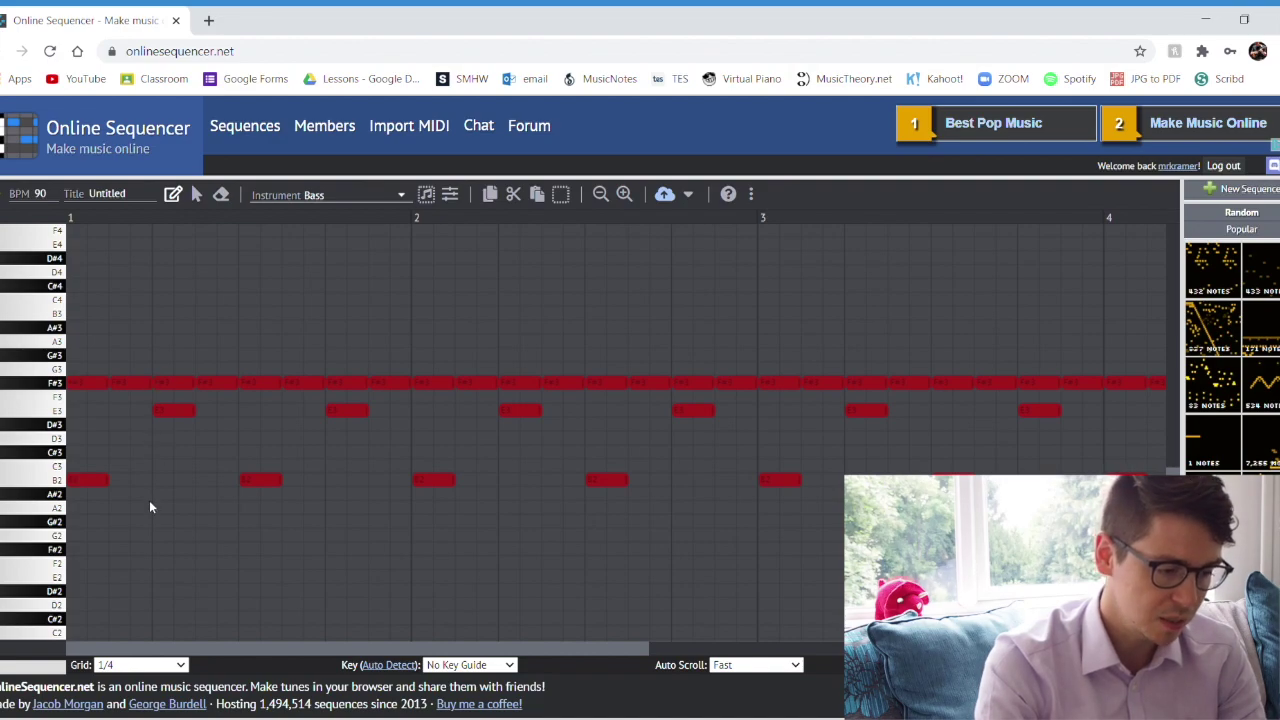
# - Set the tempo to 120 BPM and delete all the E3 notes
pyautogui.hotkey('ctrl', 'z')
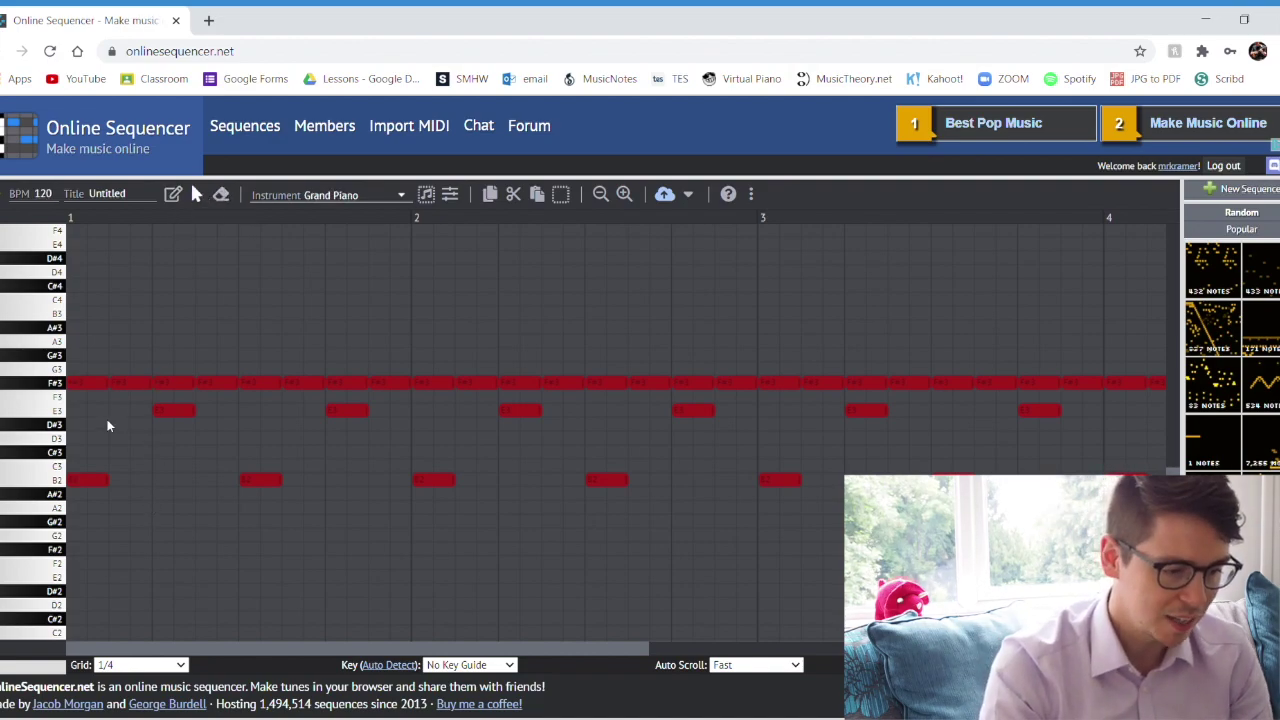
pyautogui.moveTo(116, 407); pyautogui.dragTo(863, 433)
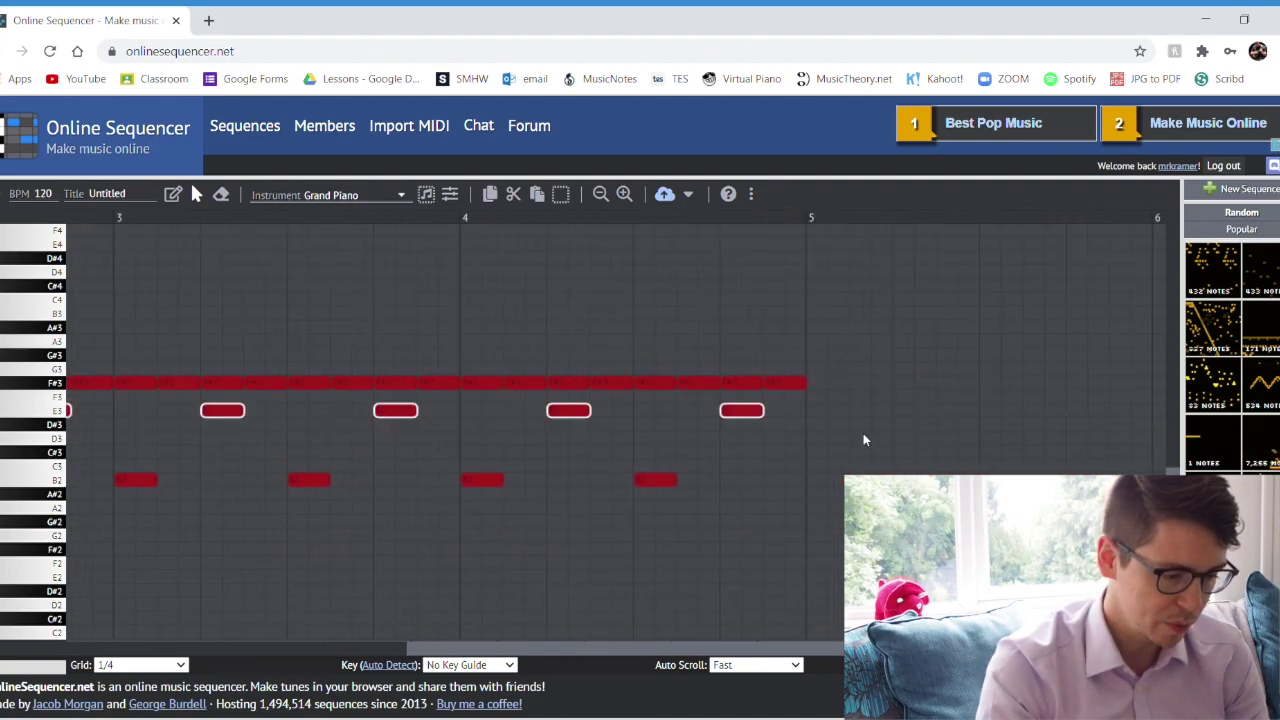
pyautogui.press('Delete')
pyautogui.moveTo(446, 648); pyautogui.dragTo(106, 648)
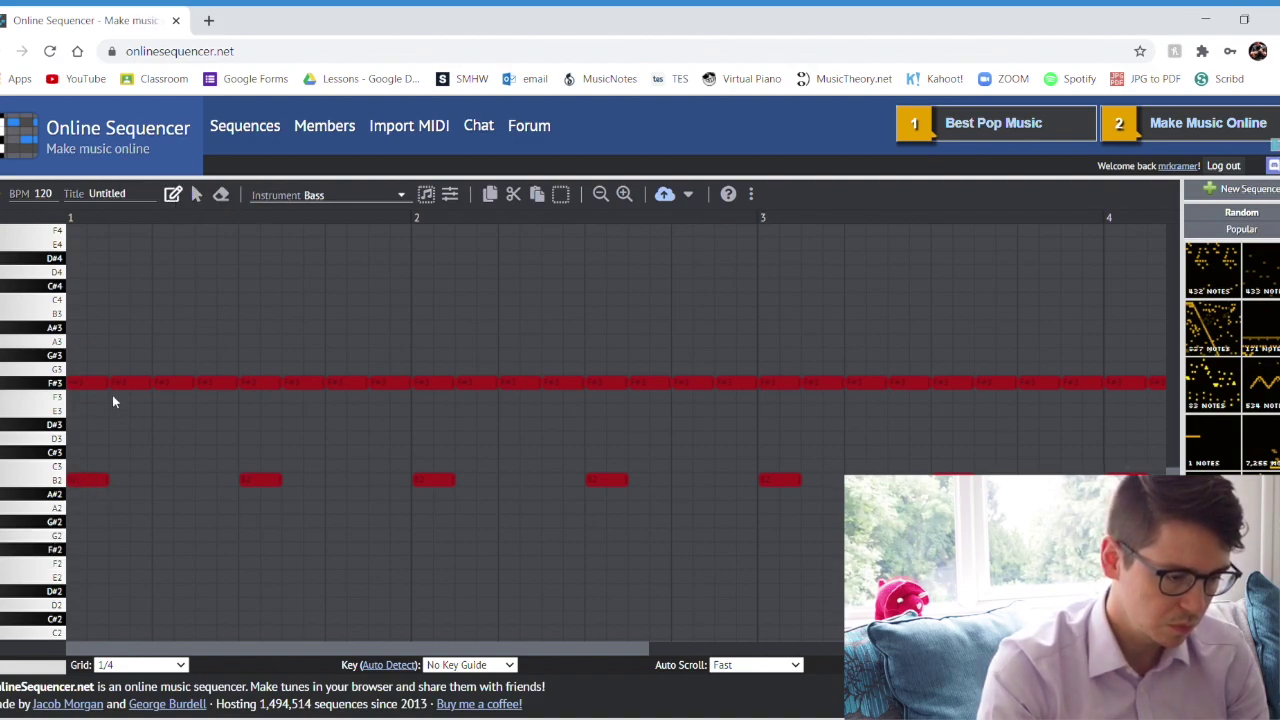
# - Draw twelve repeated B2 bass notes through the end of measure 2, then play it
pyautogui.click(117, 481)
pyautogui.click(162, 481)
pyautogui.click(208, 481)
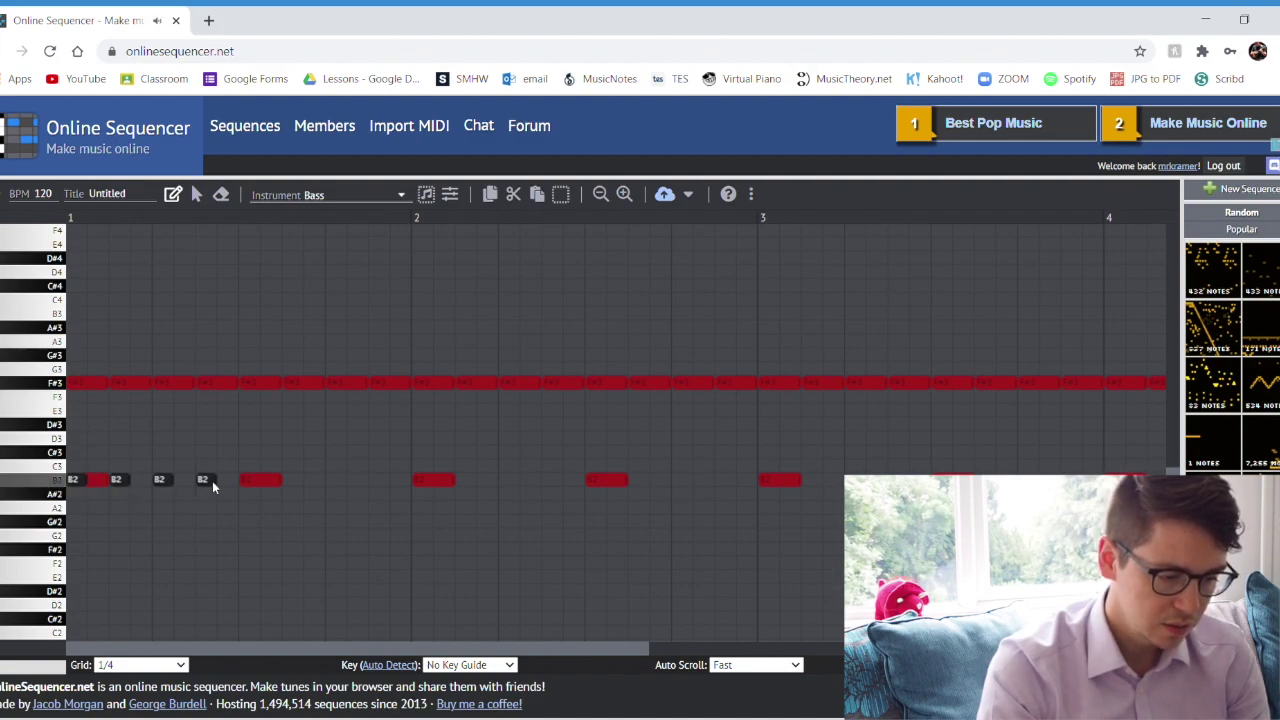
pyautogui.click(248, 483)
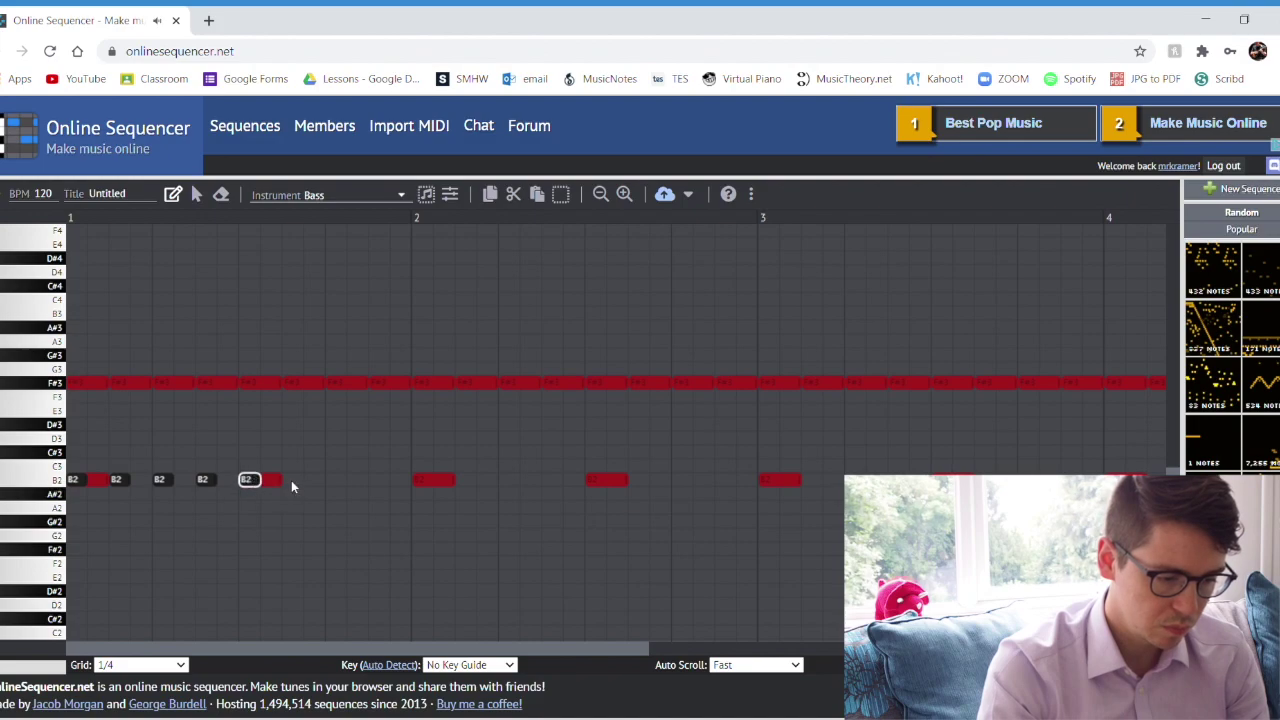
pyautogui.click(333, 481)
pyautogui.click(377, 481)
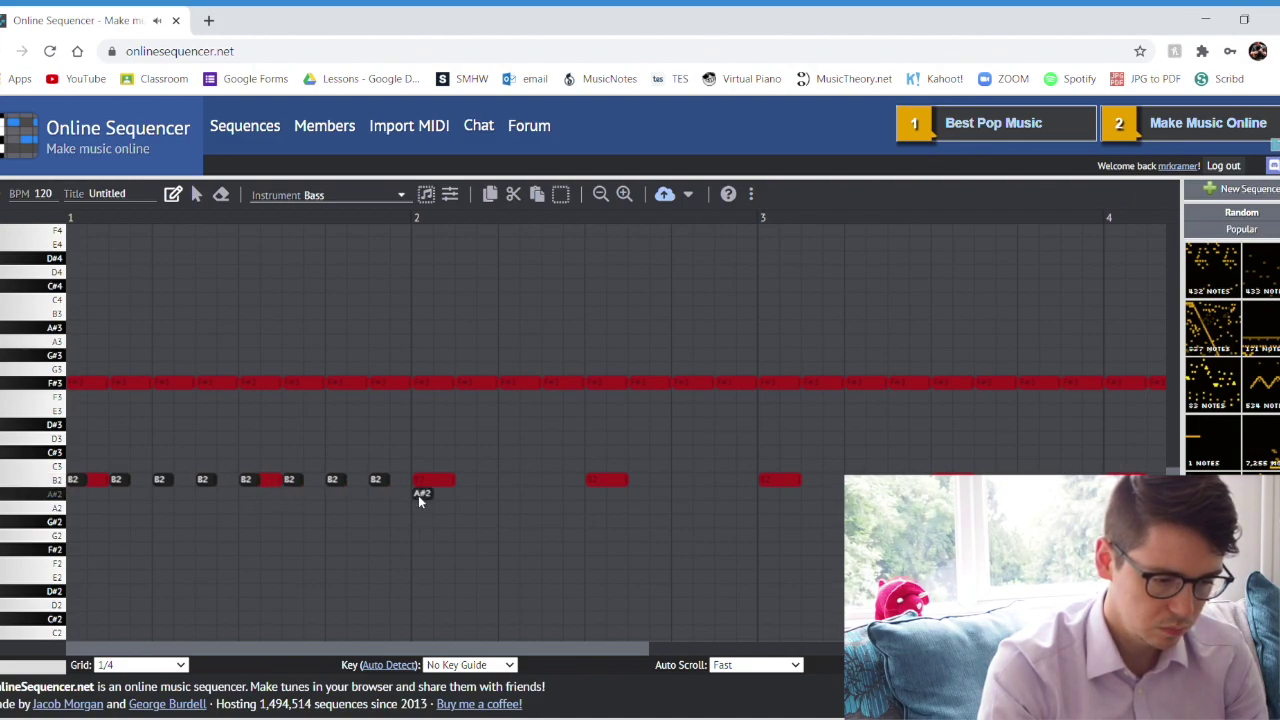
pyautogui.click(421, 481)
pyautogui.click(464, 481)
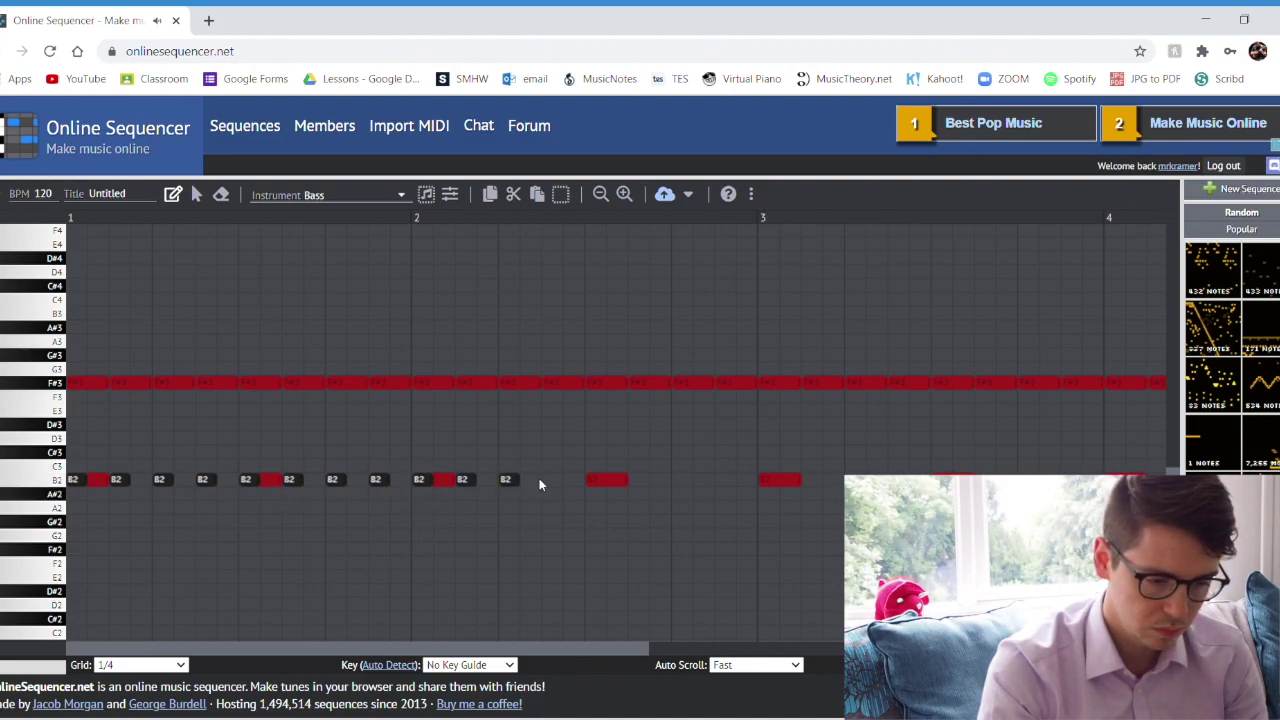
pyautogui.click(551, 481)
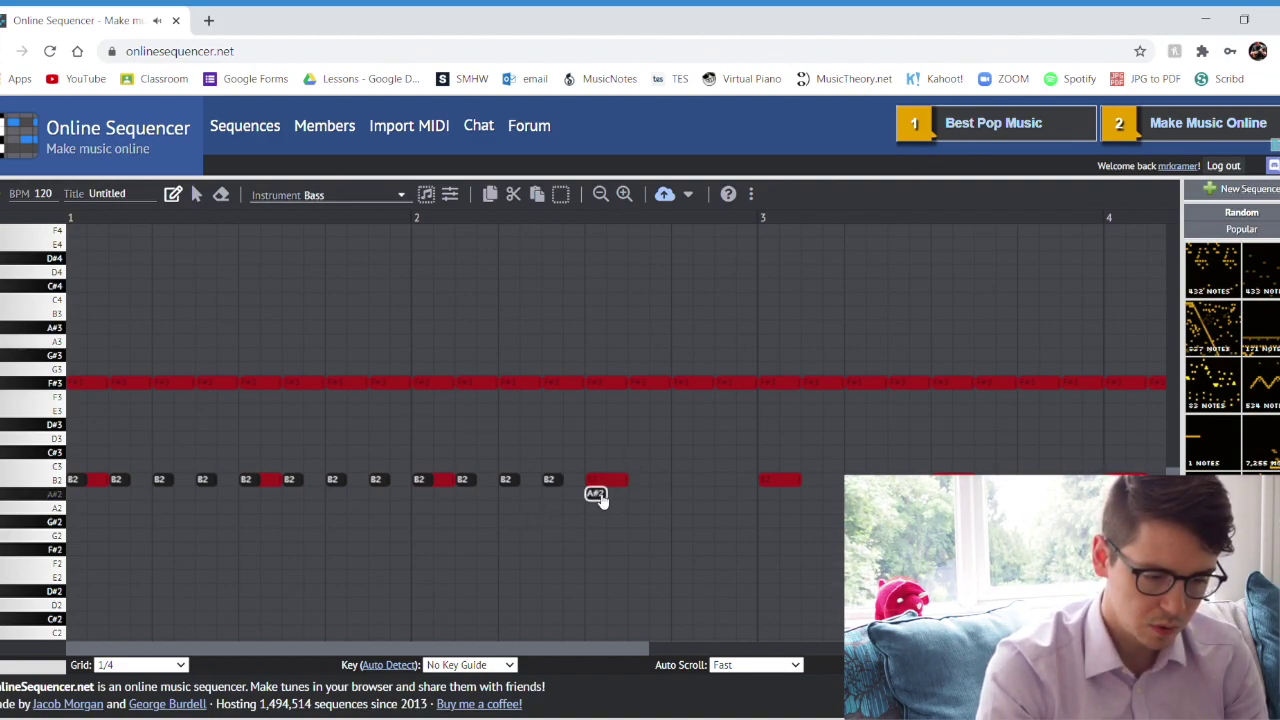
pyautogui.click(597, 481)
pyautogui.click(681, 481)
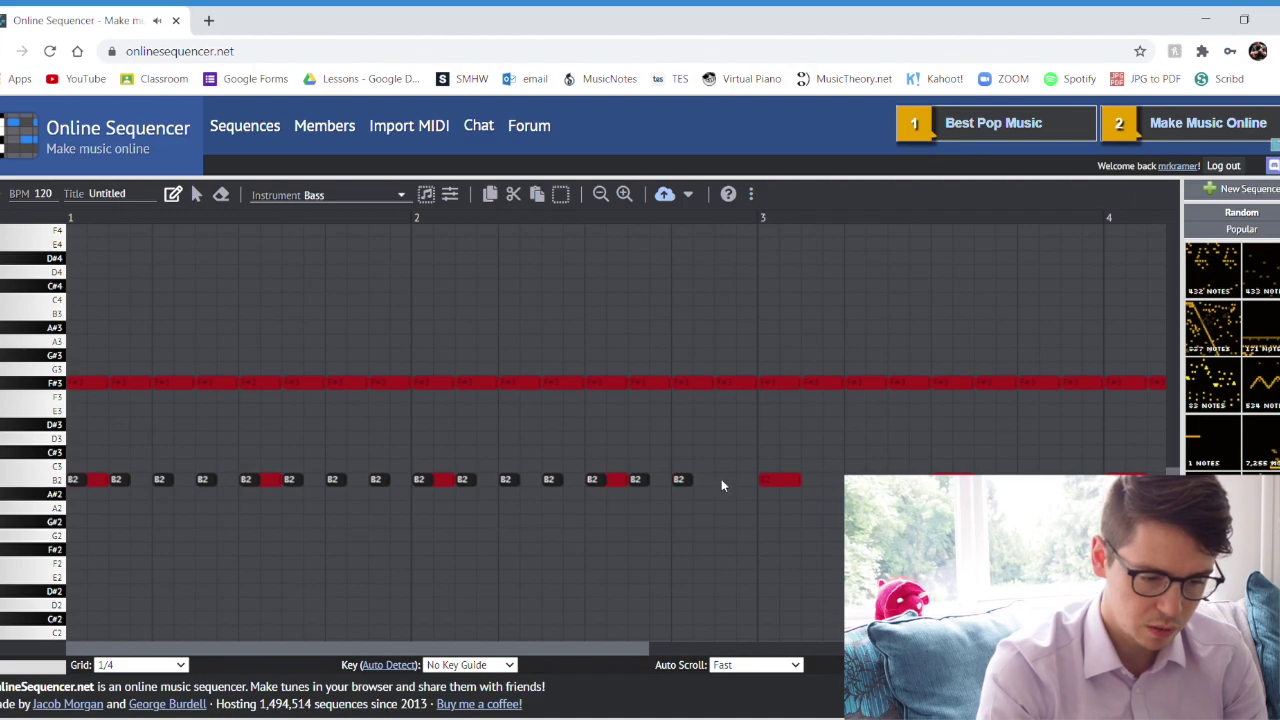
pyautogui.click(724, 481)
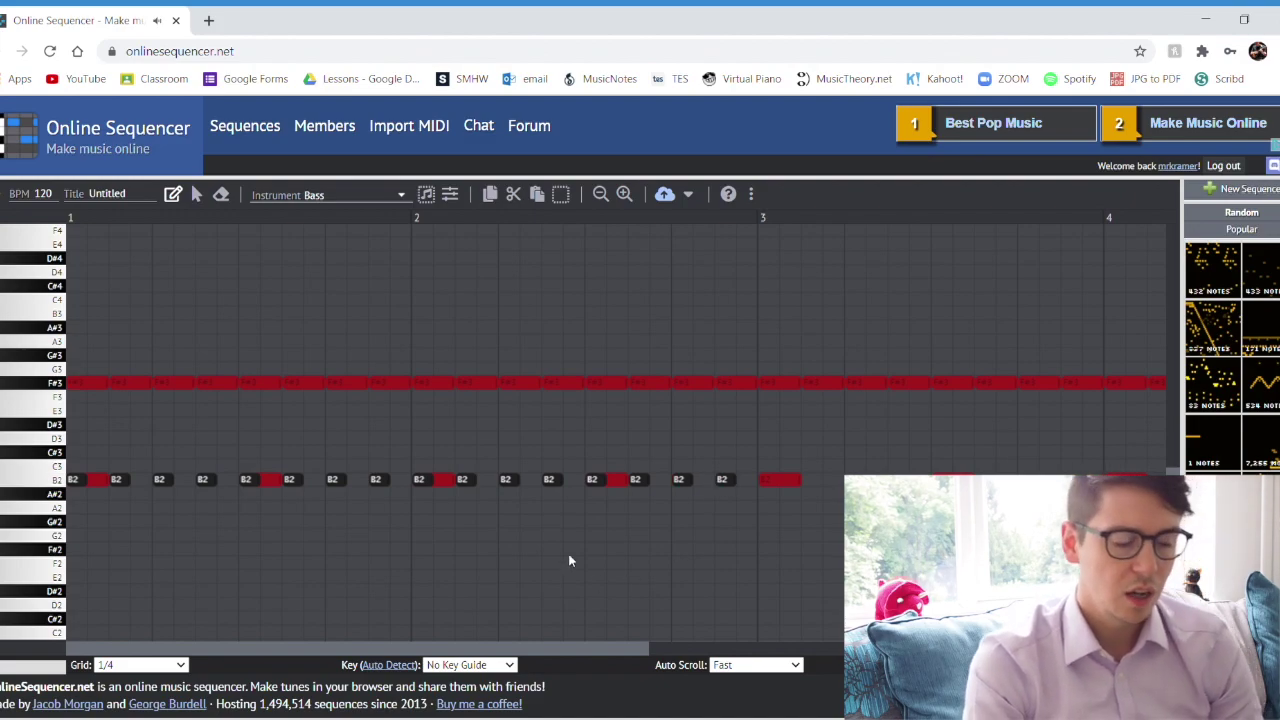
pyautogui.click(4, 196)
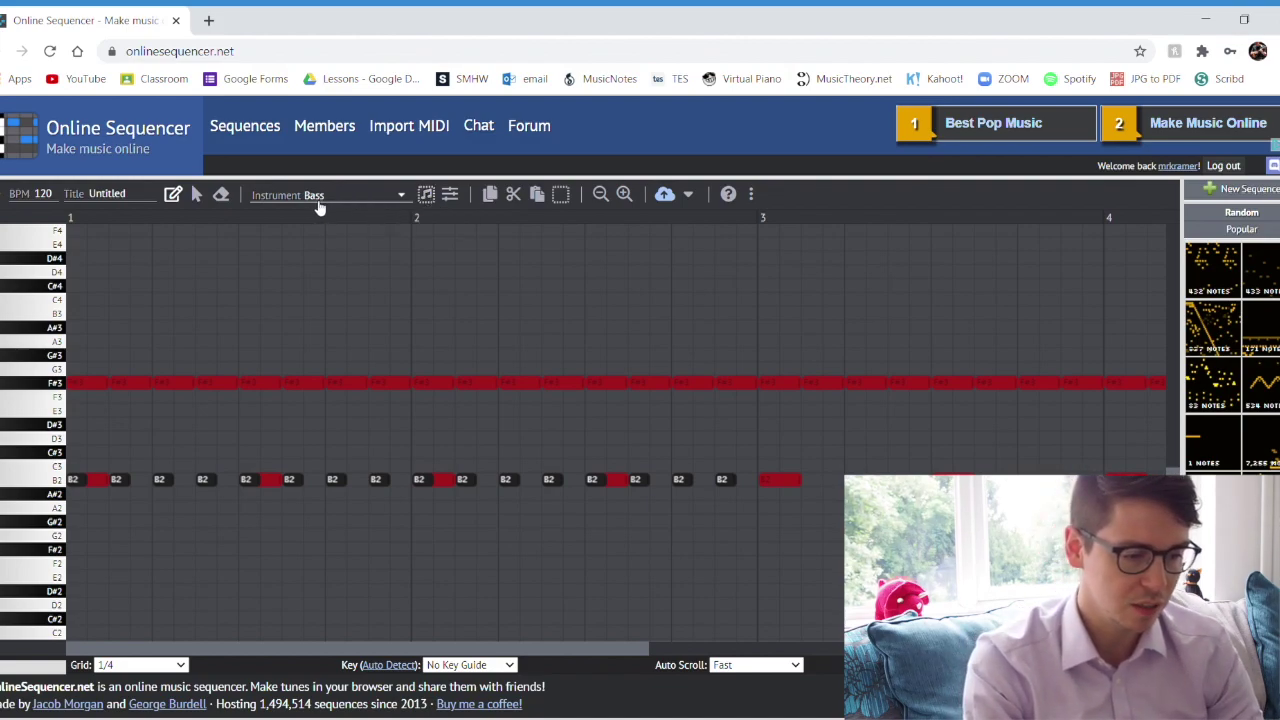
pyautogui.click(426, 196)
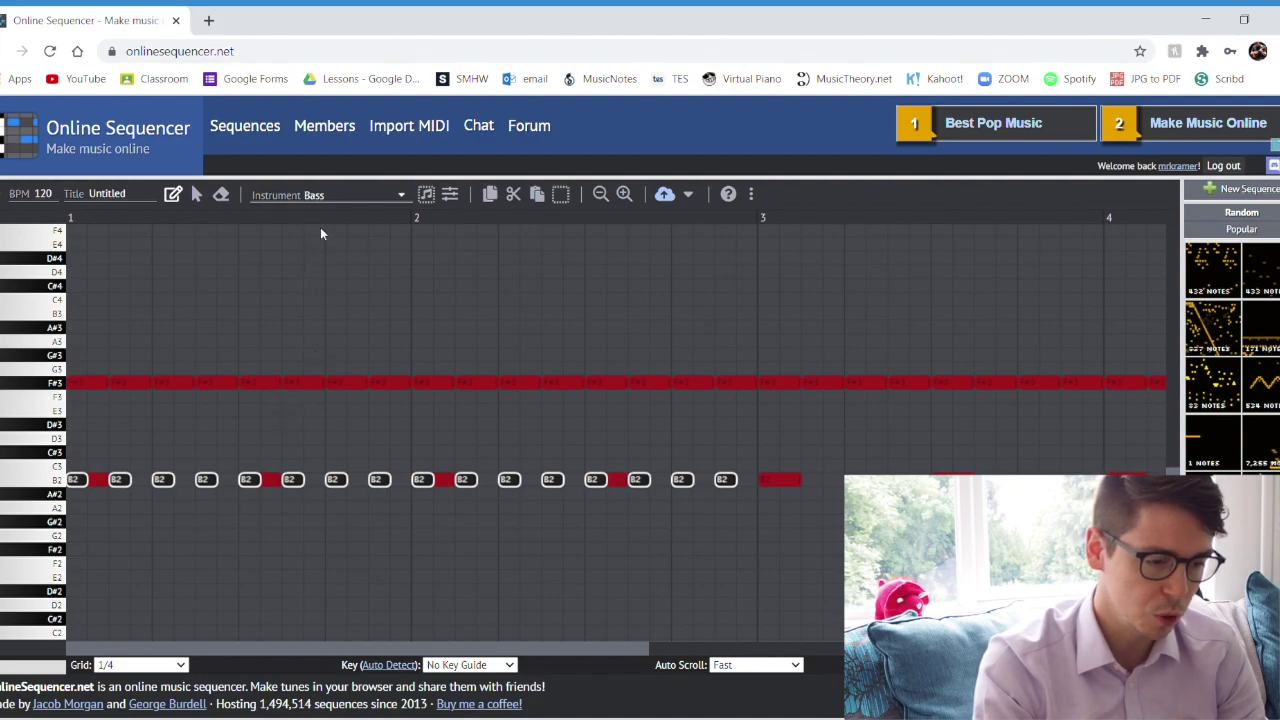
pyautogui.click(390, 198)
pyautogui.scroll(5, 400, 300)
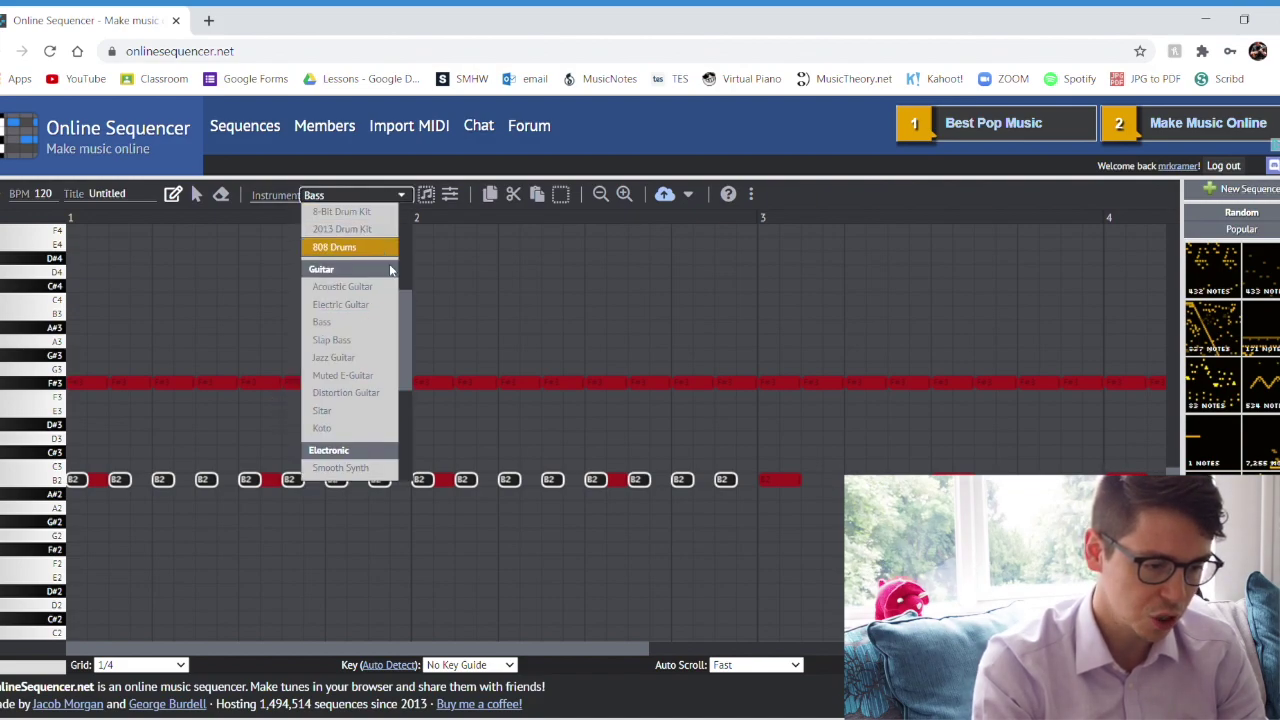
pyautogui.scroll(1, 405, 212)
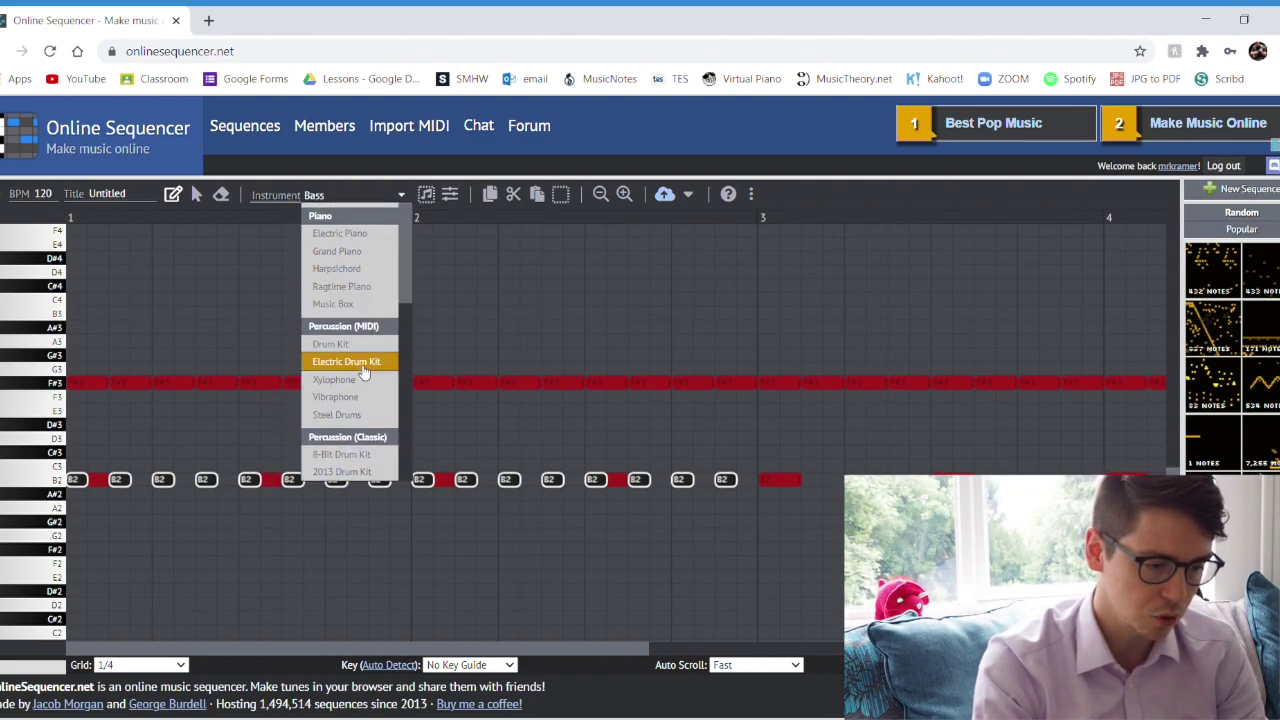
pyautogui.click(335, 343)
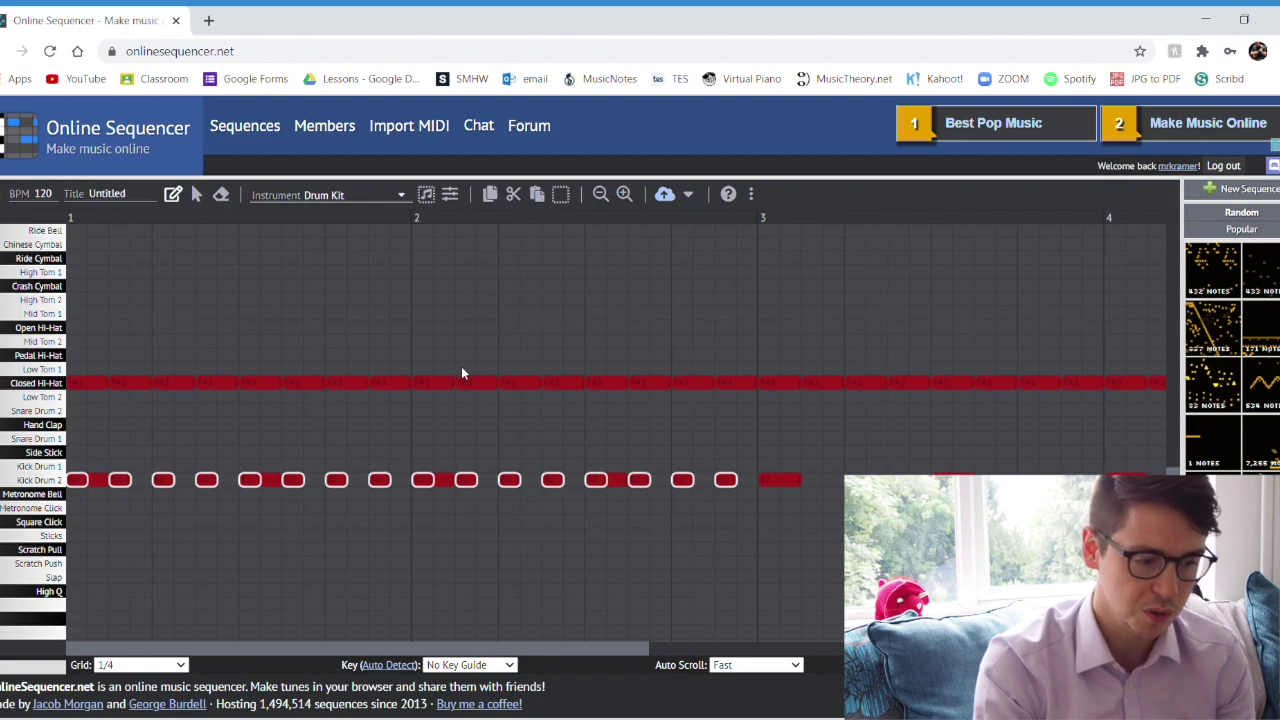
pyautogui.click(196, 193)
pyautogui.click(218, 320)
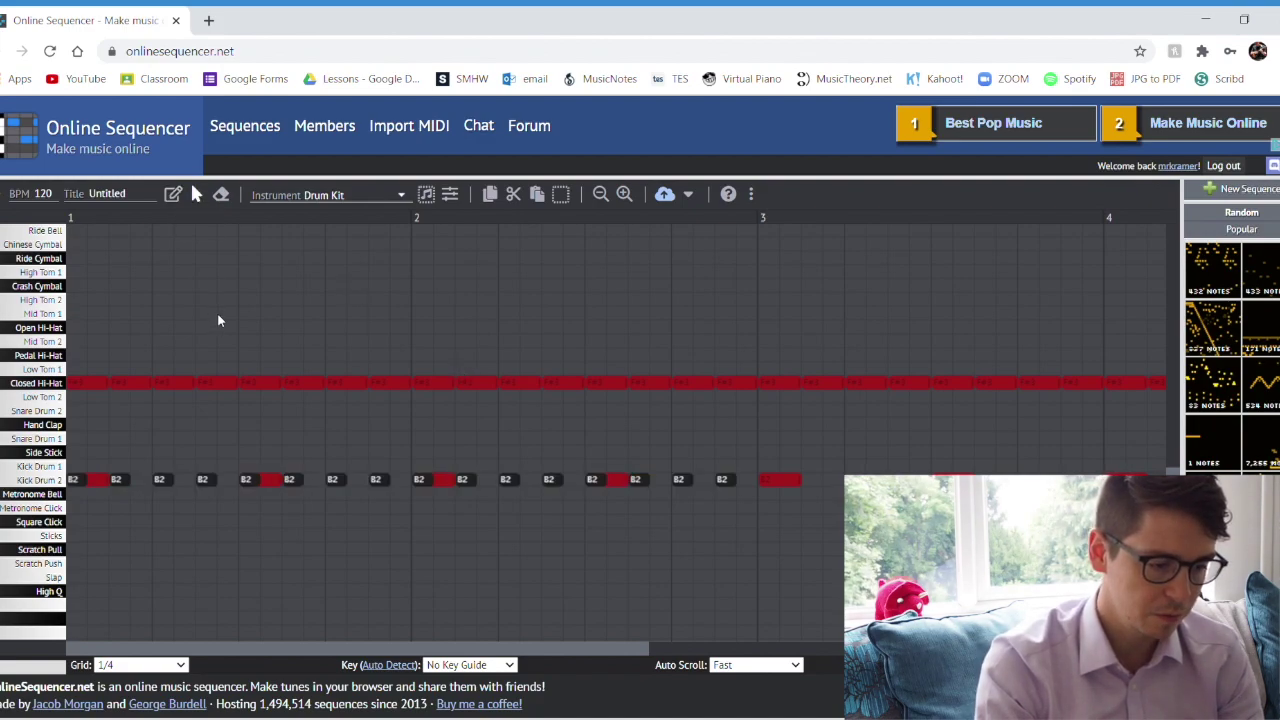
pyautogui.click(395, 195)
pyautogui.click(347, 348)
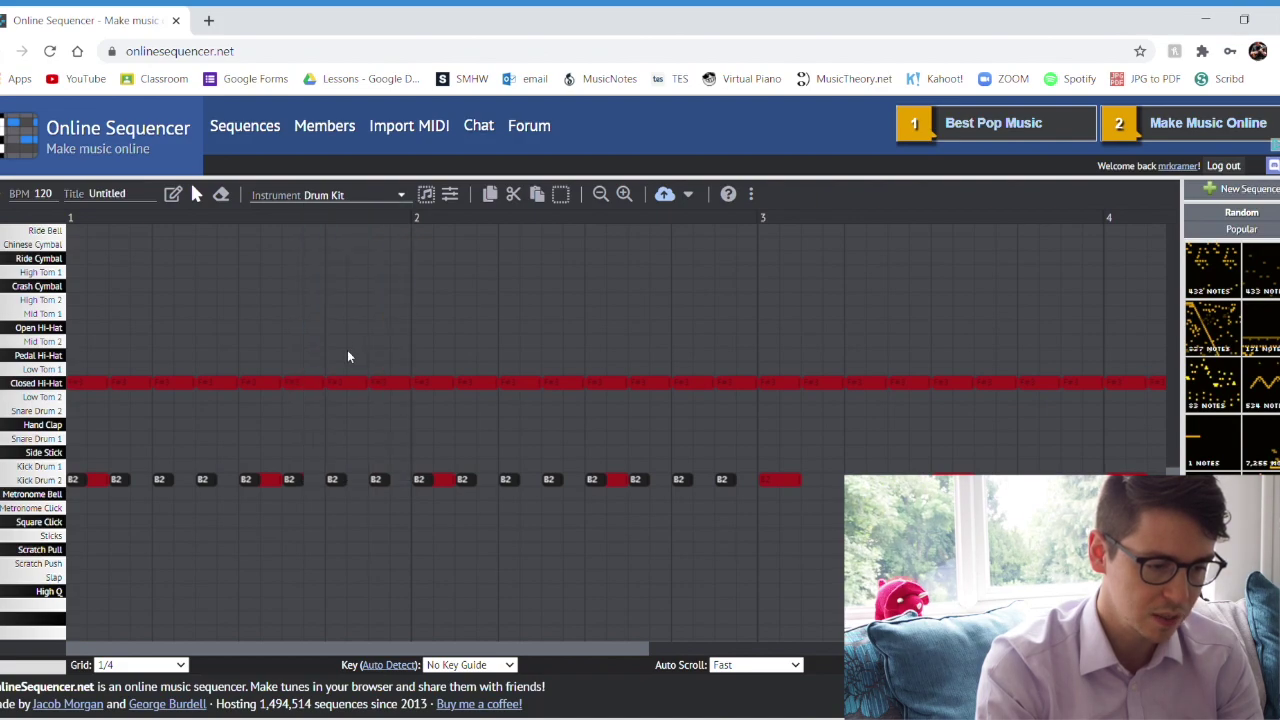
pyautogui.click(425, 195)
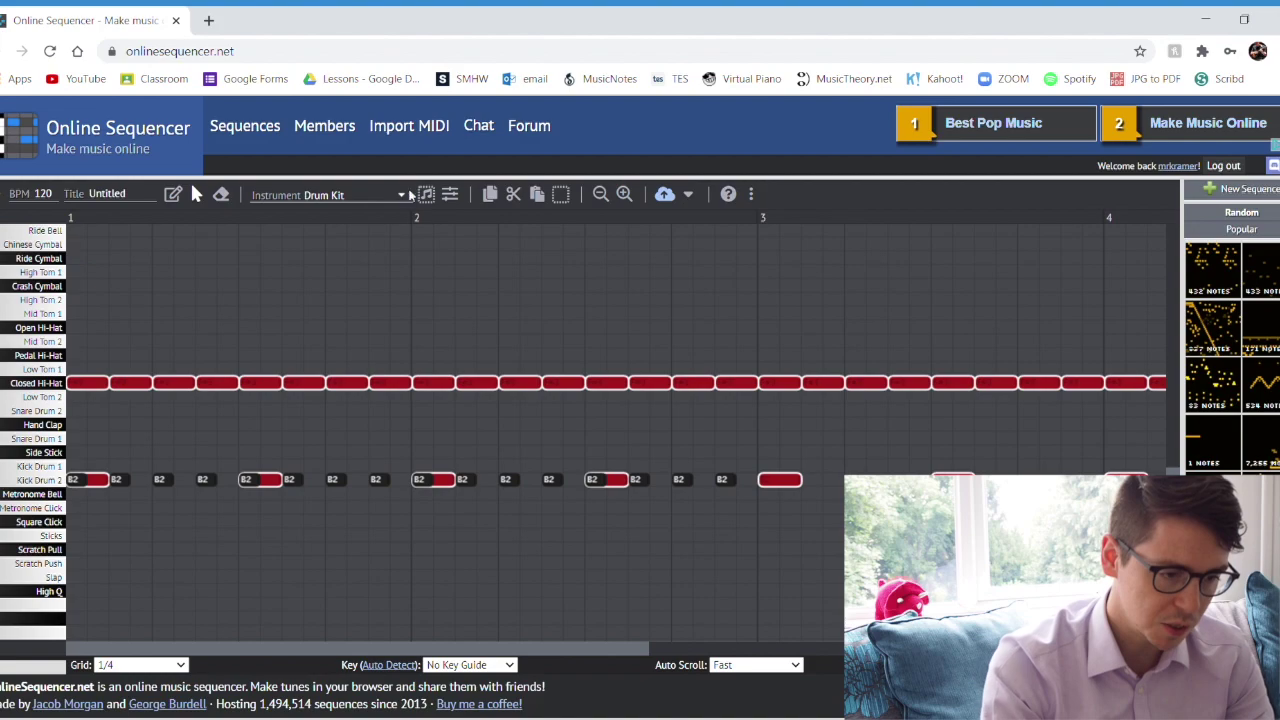
pyautogui.click(358, 322)
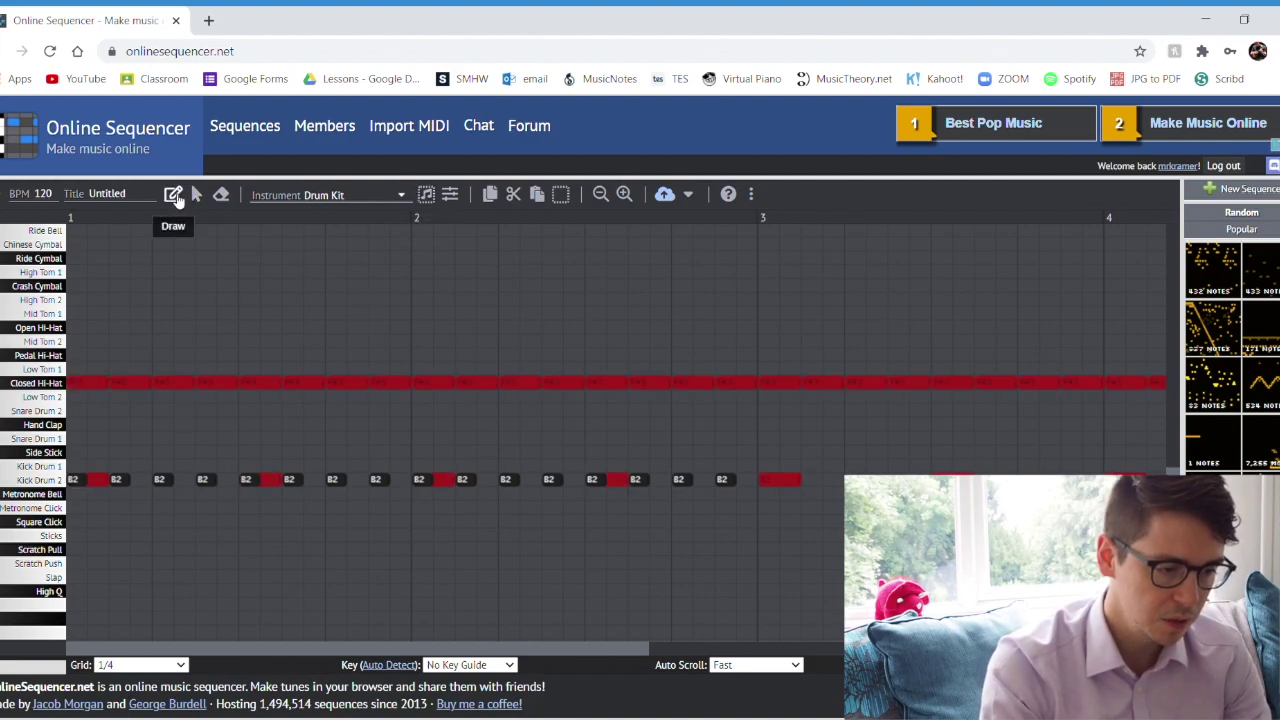
pyautogui.click(330, 195)
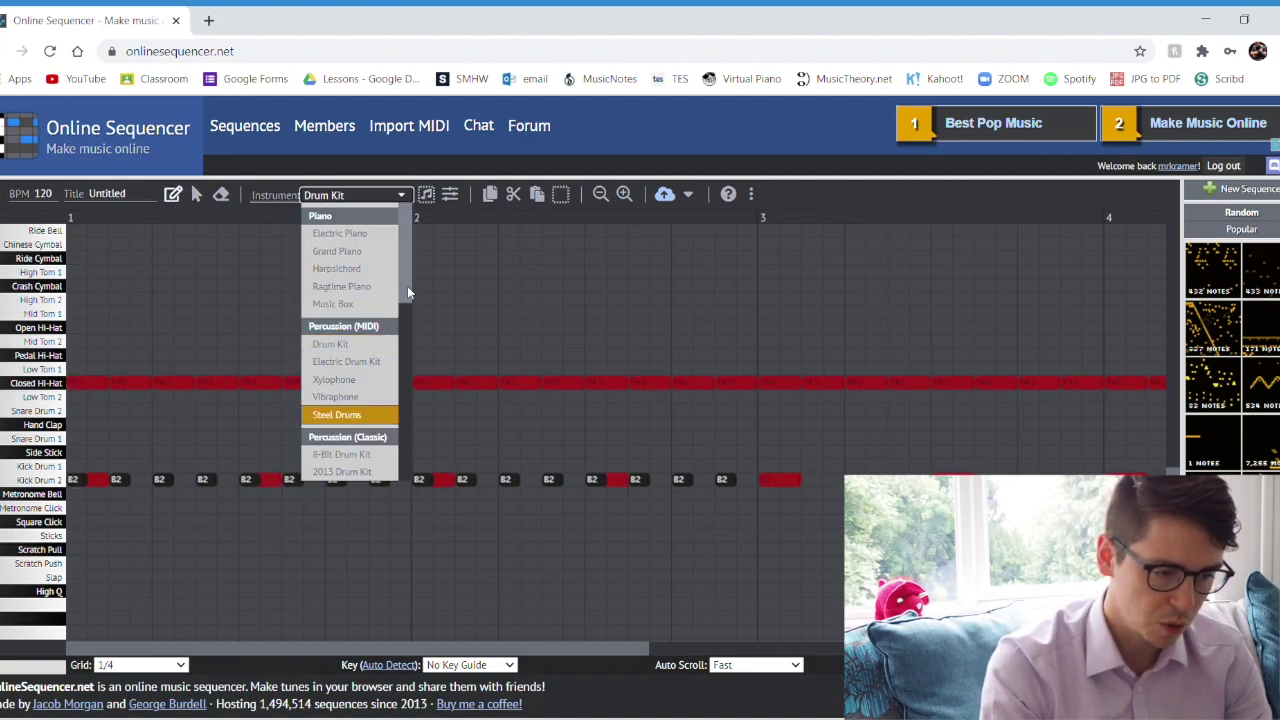
pyautogui.scroll(-5, 407, 286)
pyautogui.click(345, 333)
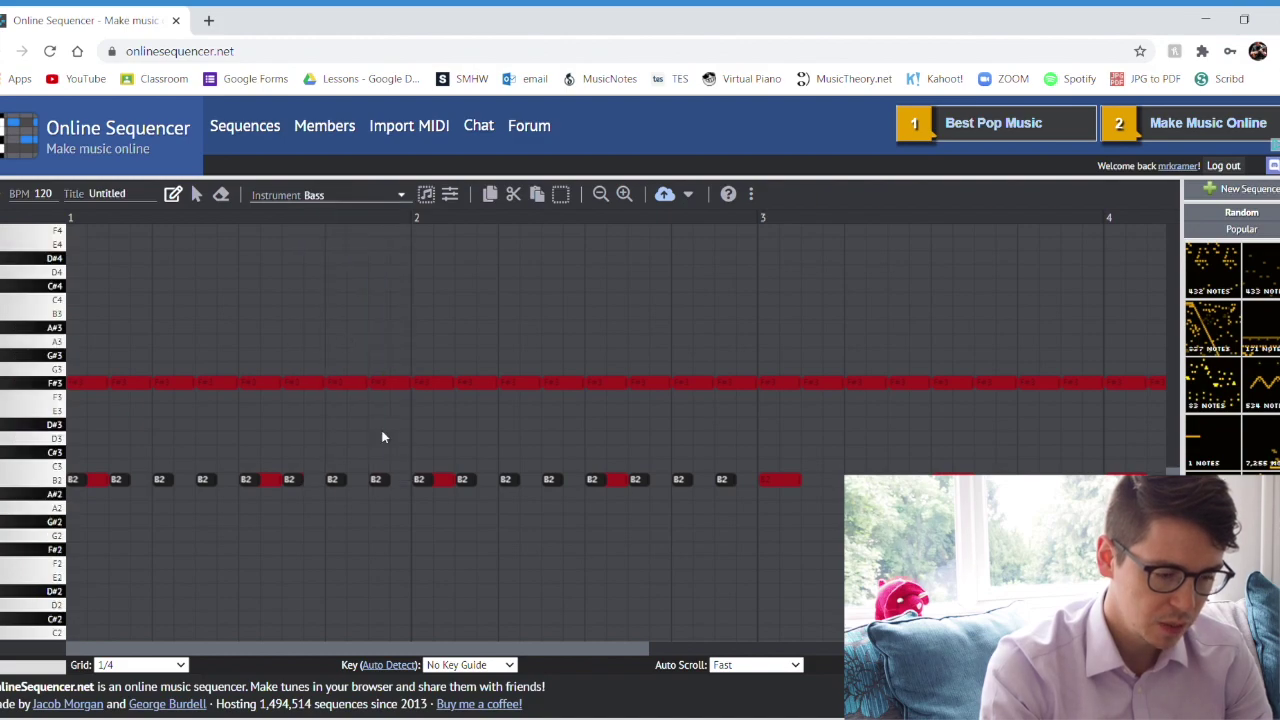
pyautogui.press('space')
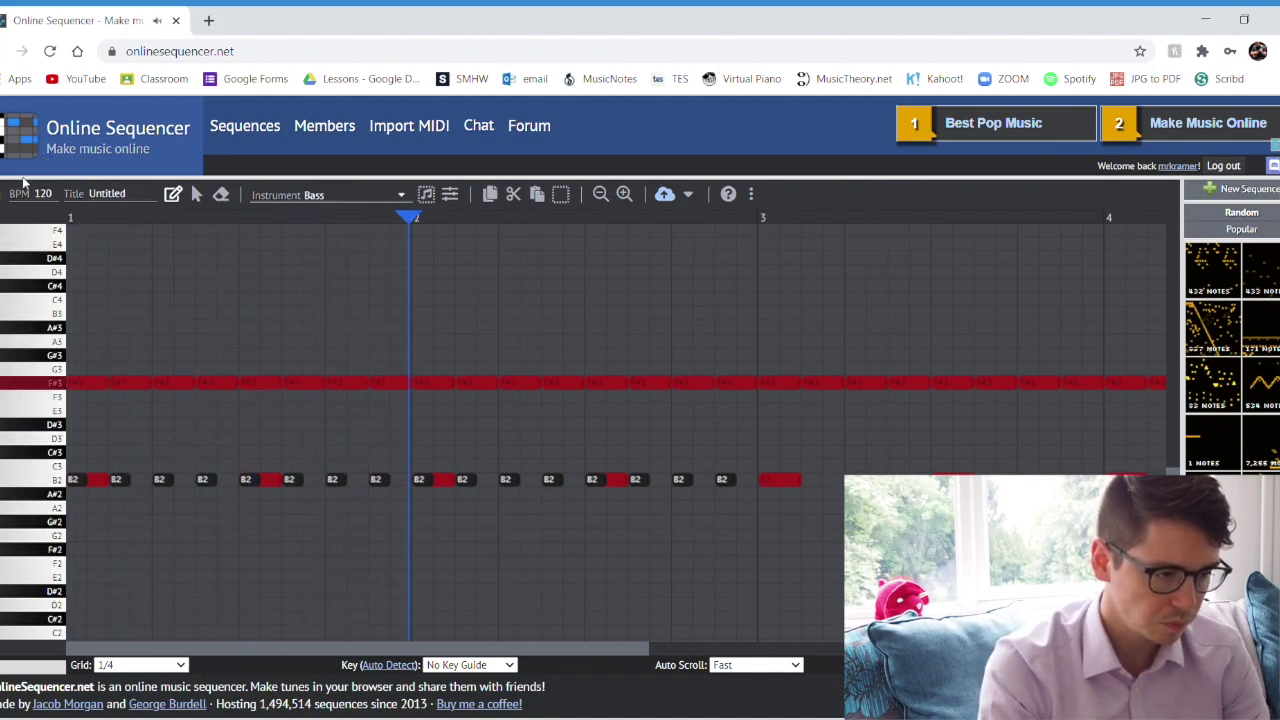
pyautogui.press('space')
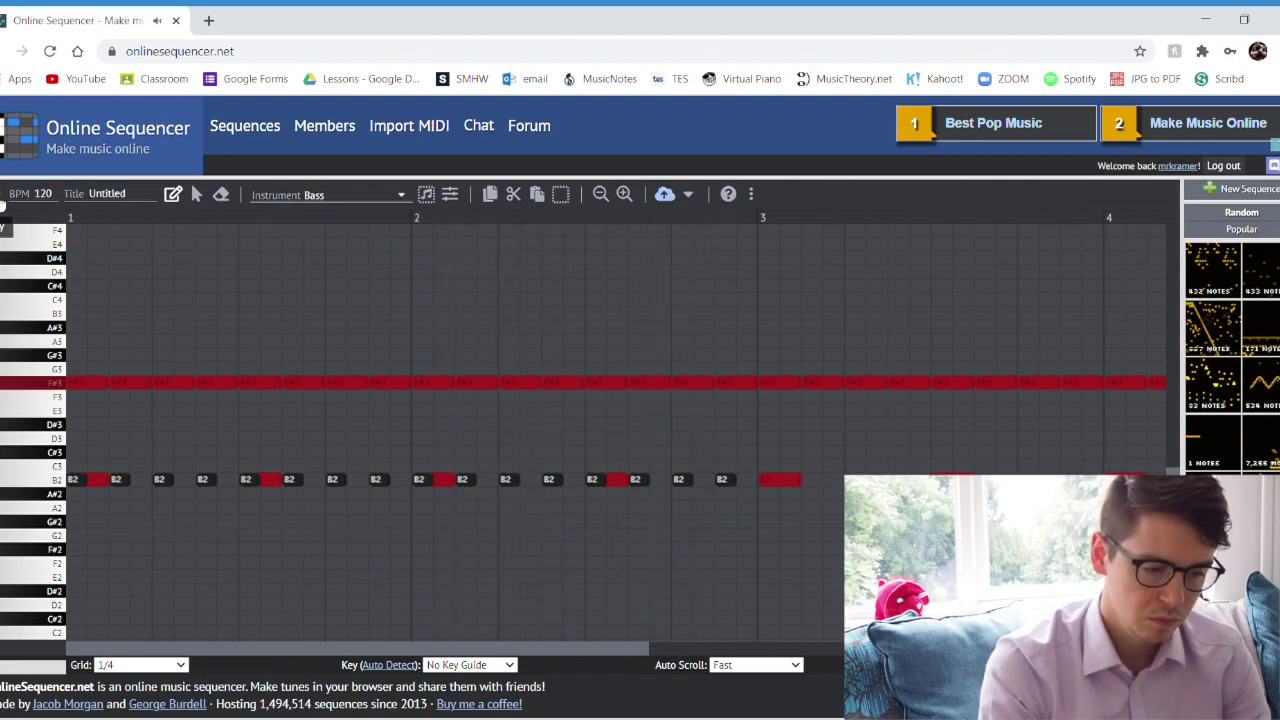
pyautogui.click(196, 194)
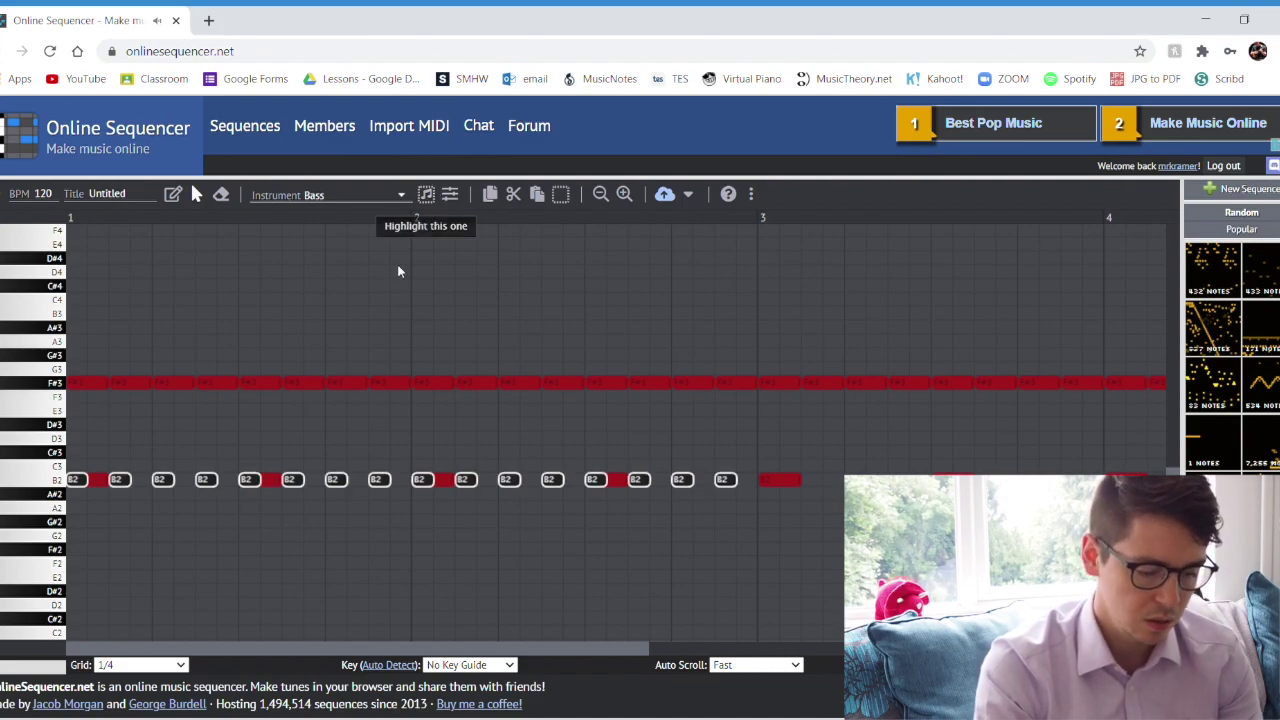
# - Copy the 16-note B2 bass pattern and move the pasted copy to start at bar 3
pyautogui.hotkey('ctrl', 'a')
pyautogui.click(491, 194)
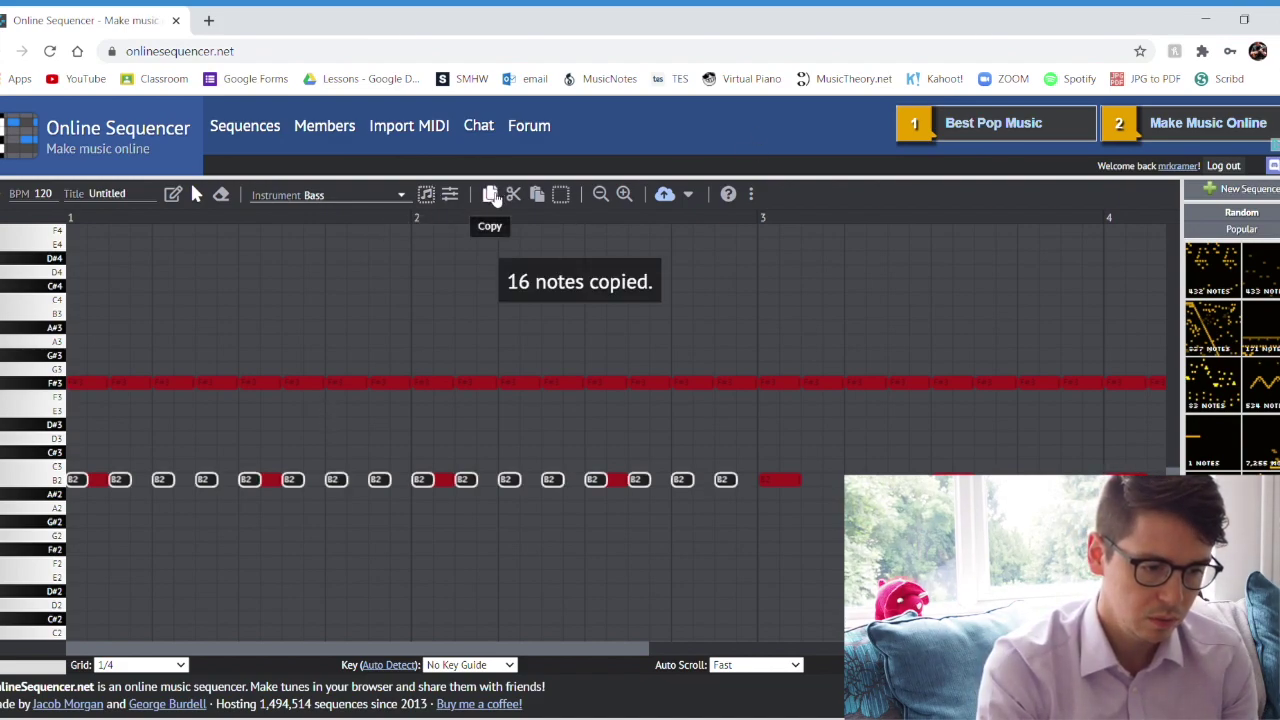
pyautogui.click(537, 194)
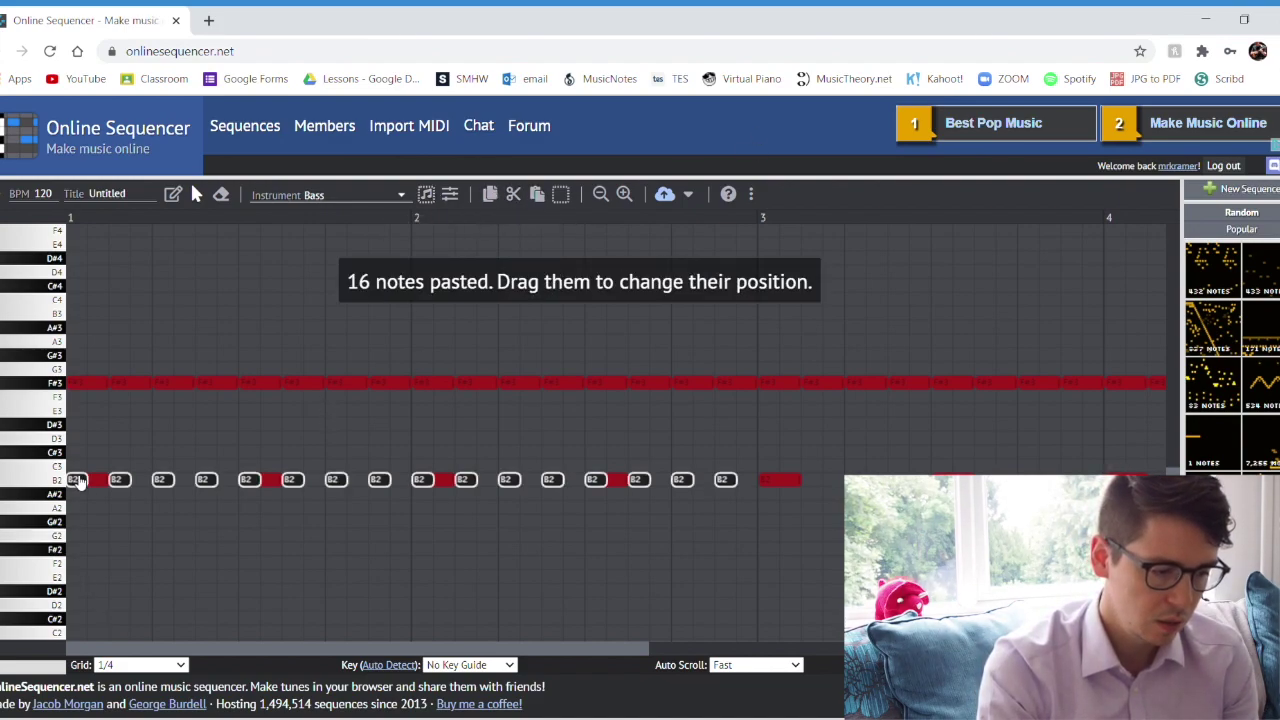
pyautogui.moveTo(78, 480); pyautogui.dragTo(773, 483)
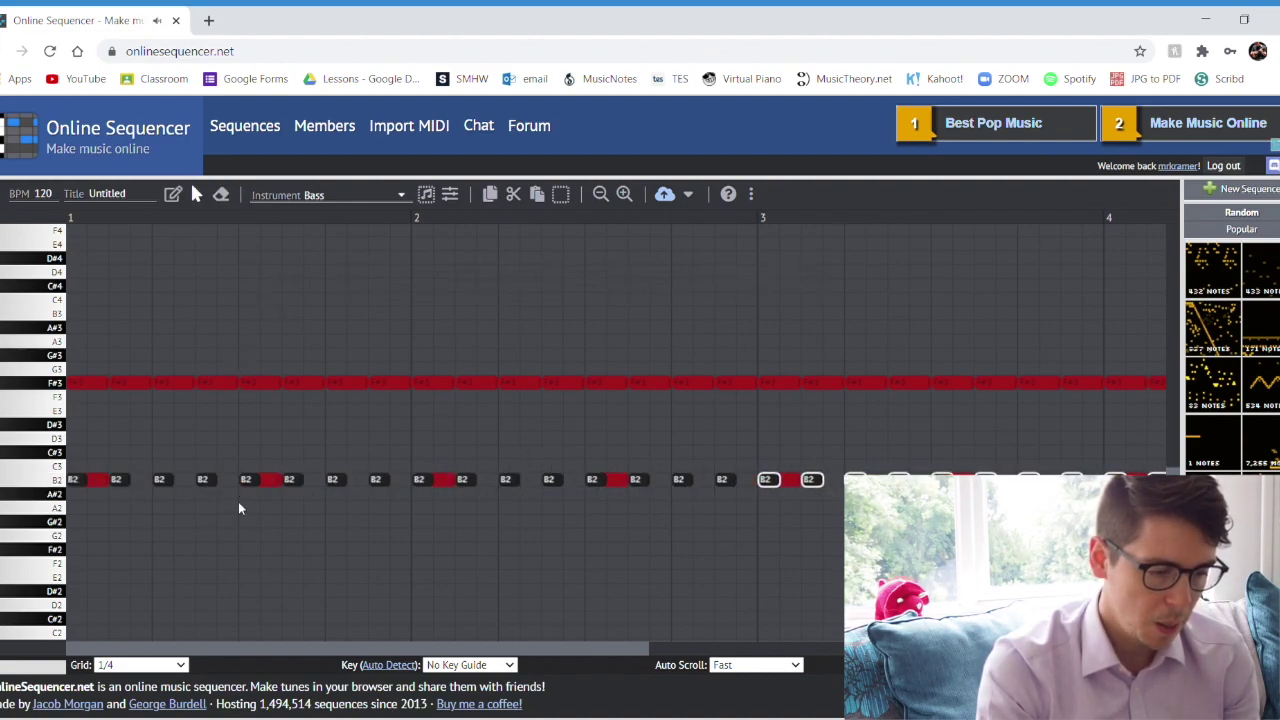
pyautogui.click(160, 428)
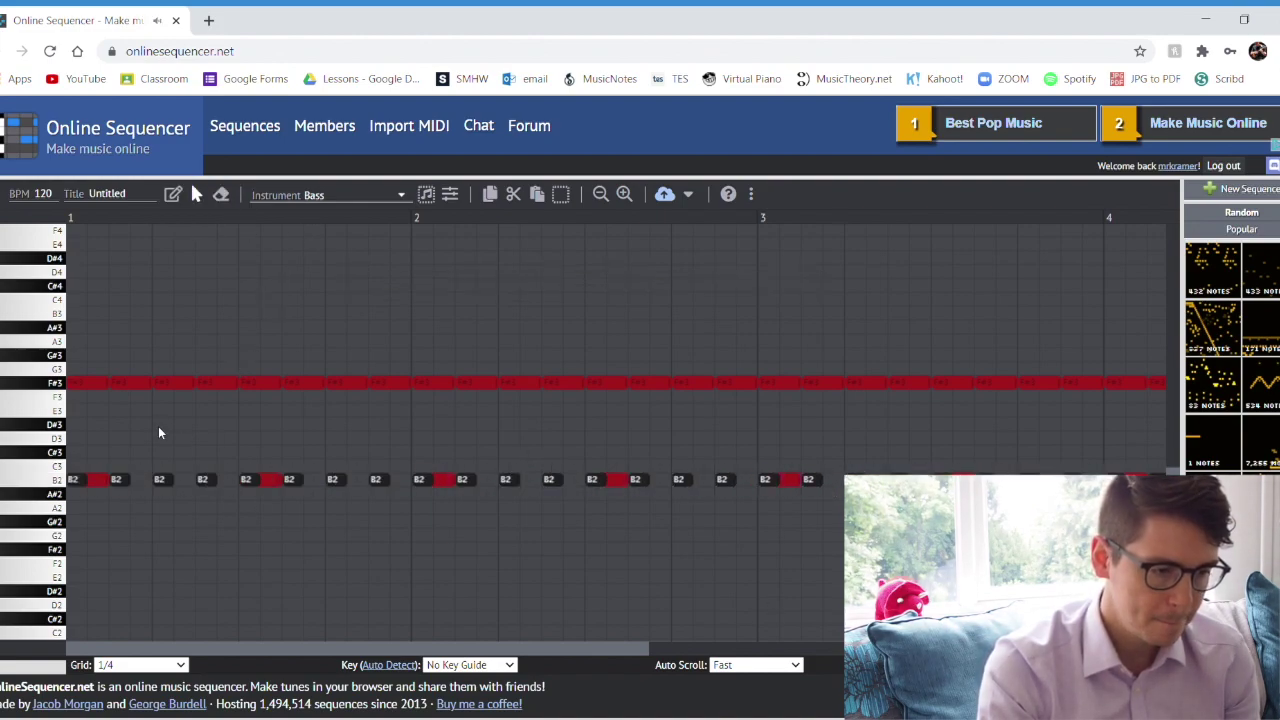
pyautogui.click(400, 196)
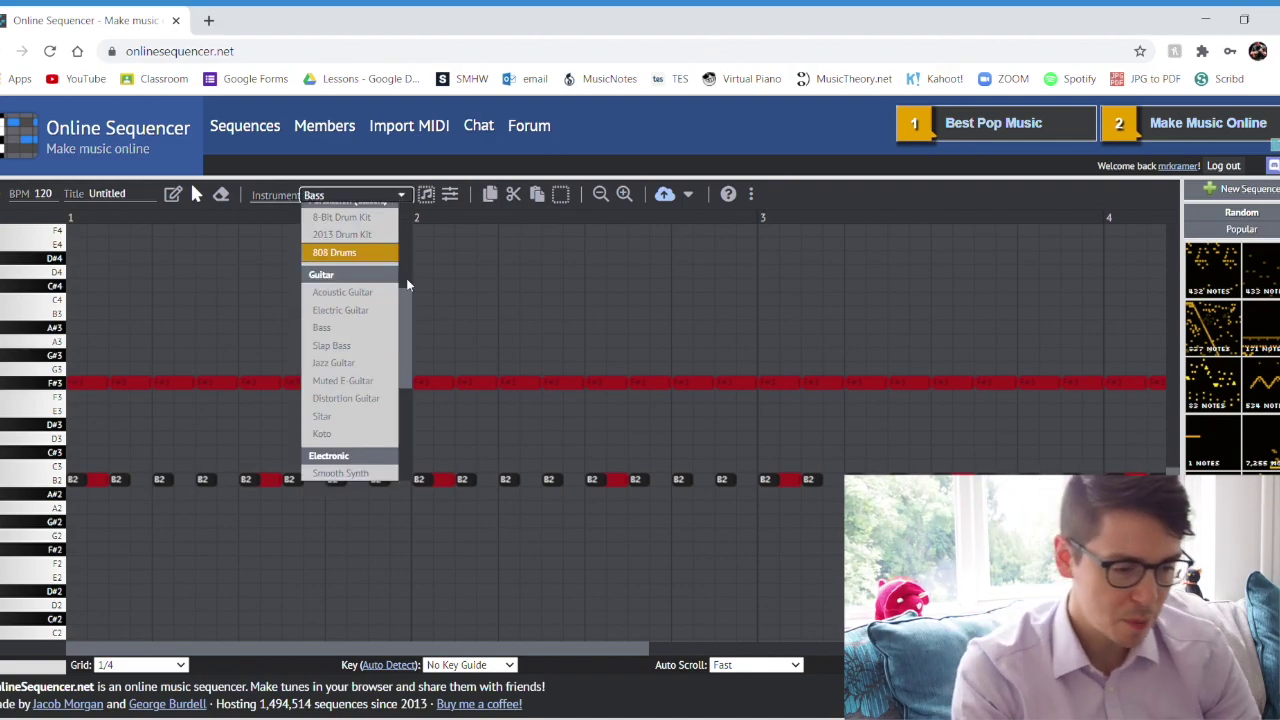
# - Choose Electric Guitar from the Guitar section of the instrument list
pyautogui.scroll(5, 407, 318)
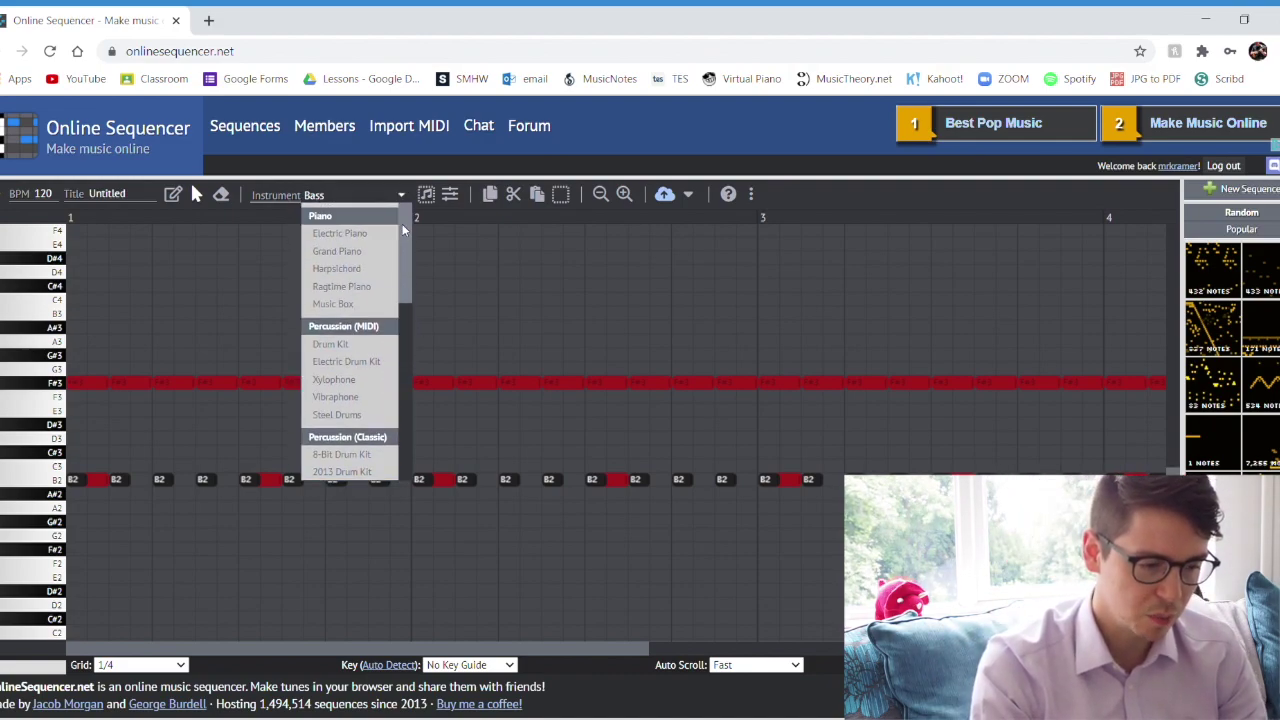
pyautogui.scroll(-5, 385, 345)
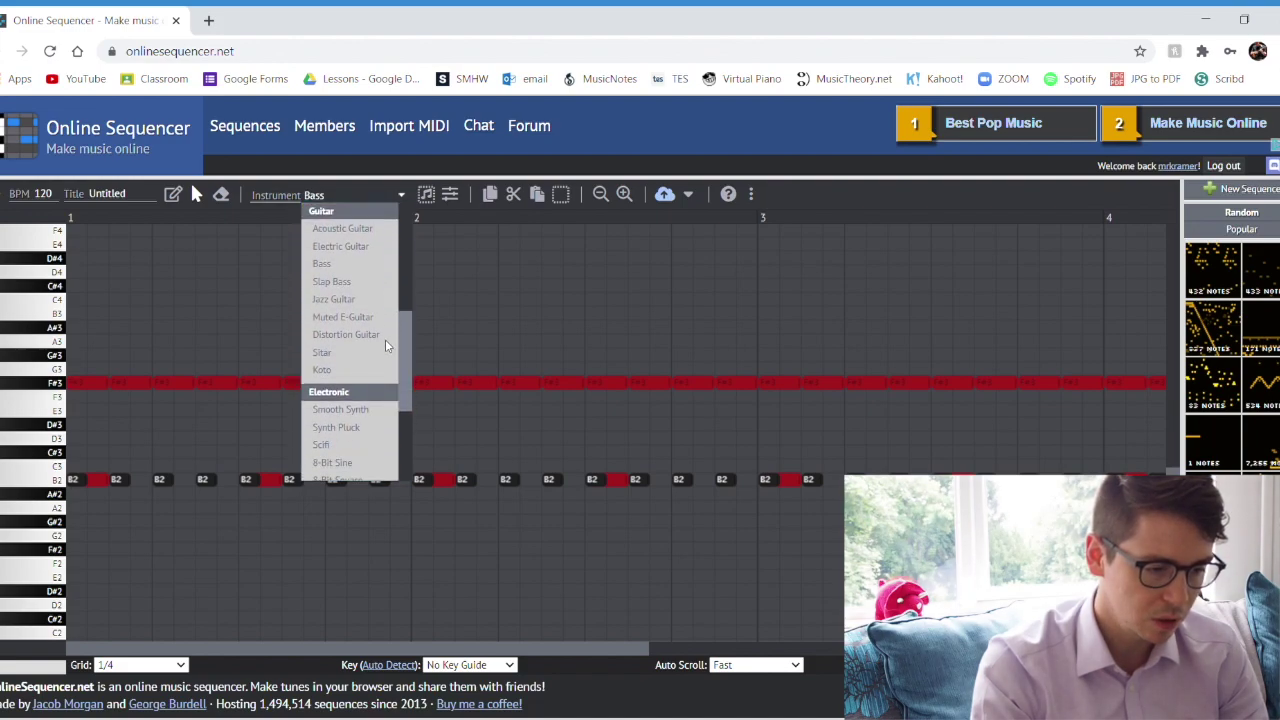
pyautogui.click(360, 256)
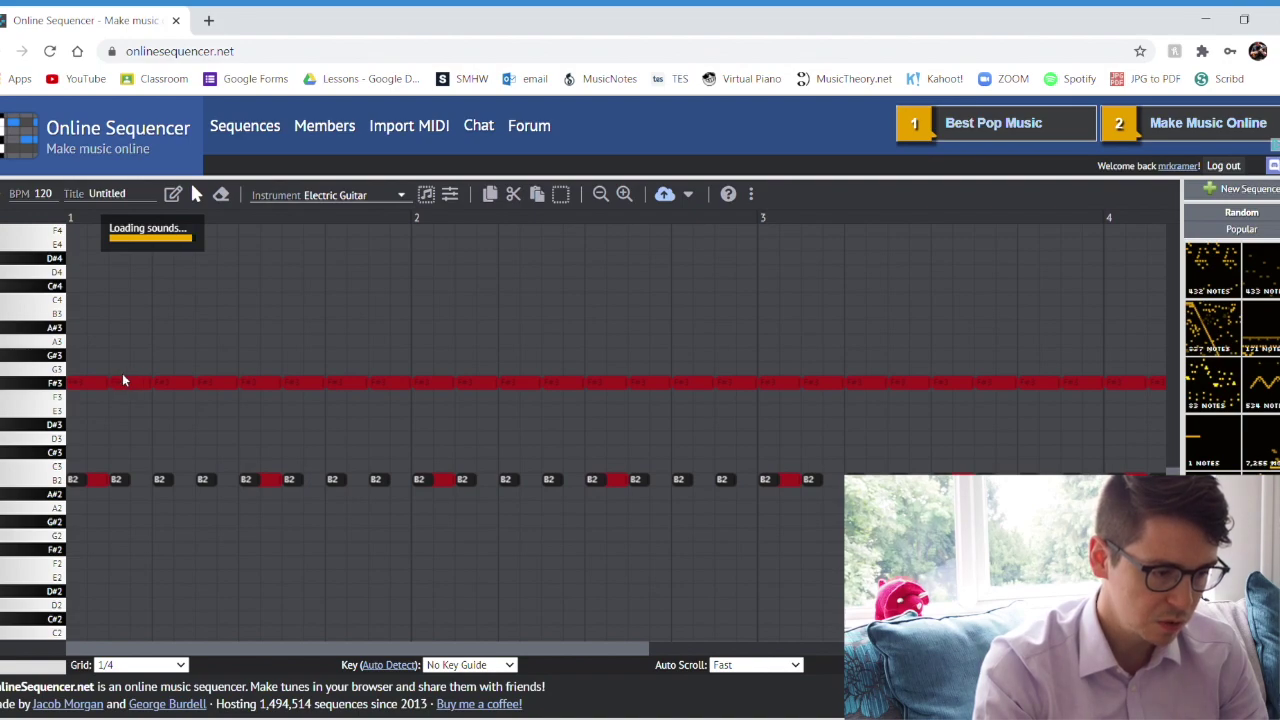
# - Draw guitar notes D#5, B4, F#5 and B4 at the start of bar 1
pyautogui.click(60, 272)
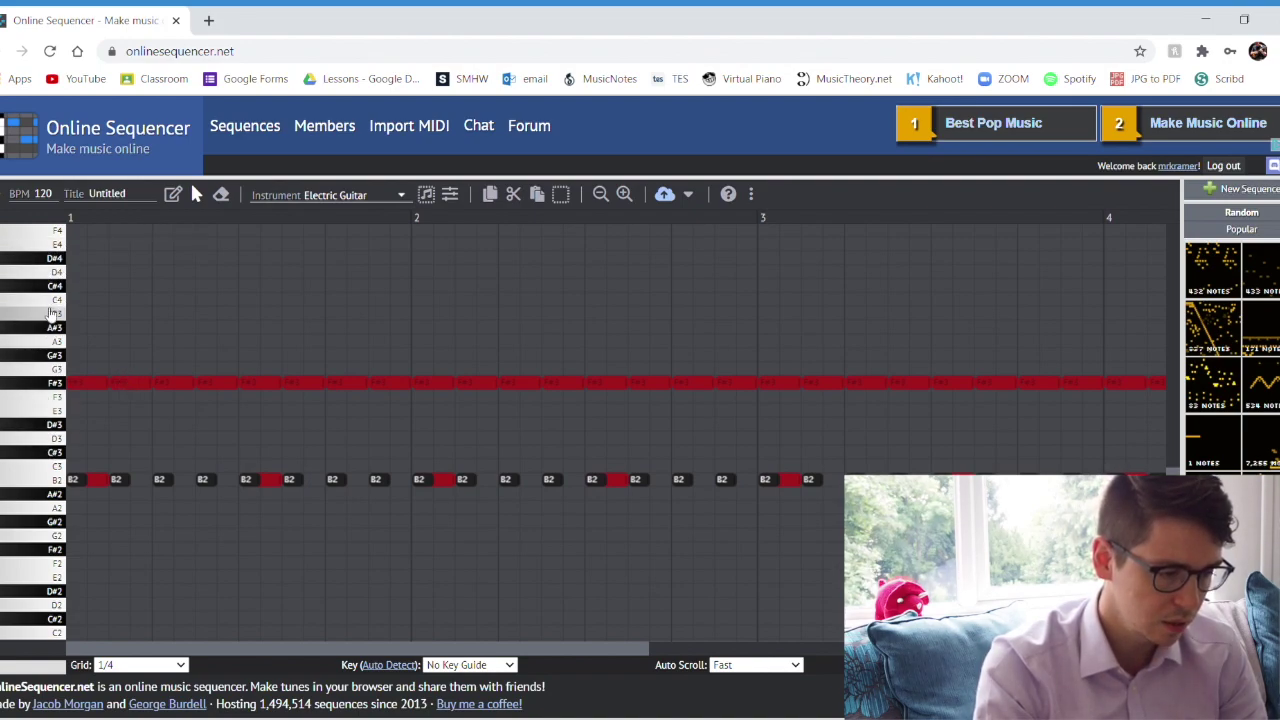
pyautogui.scroll(3, 1137, 423)
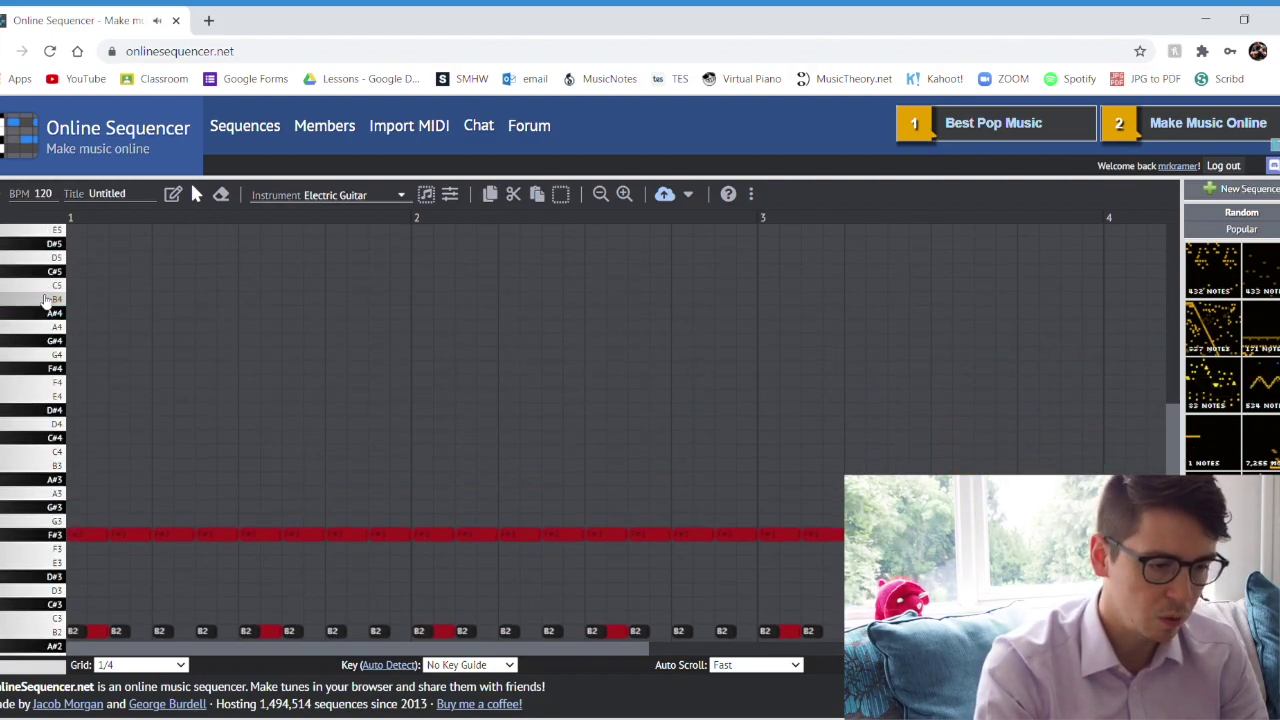
pyautogui.click(178, 200)
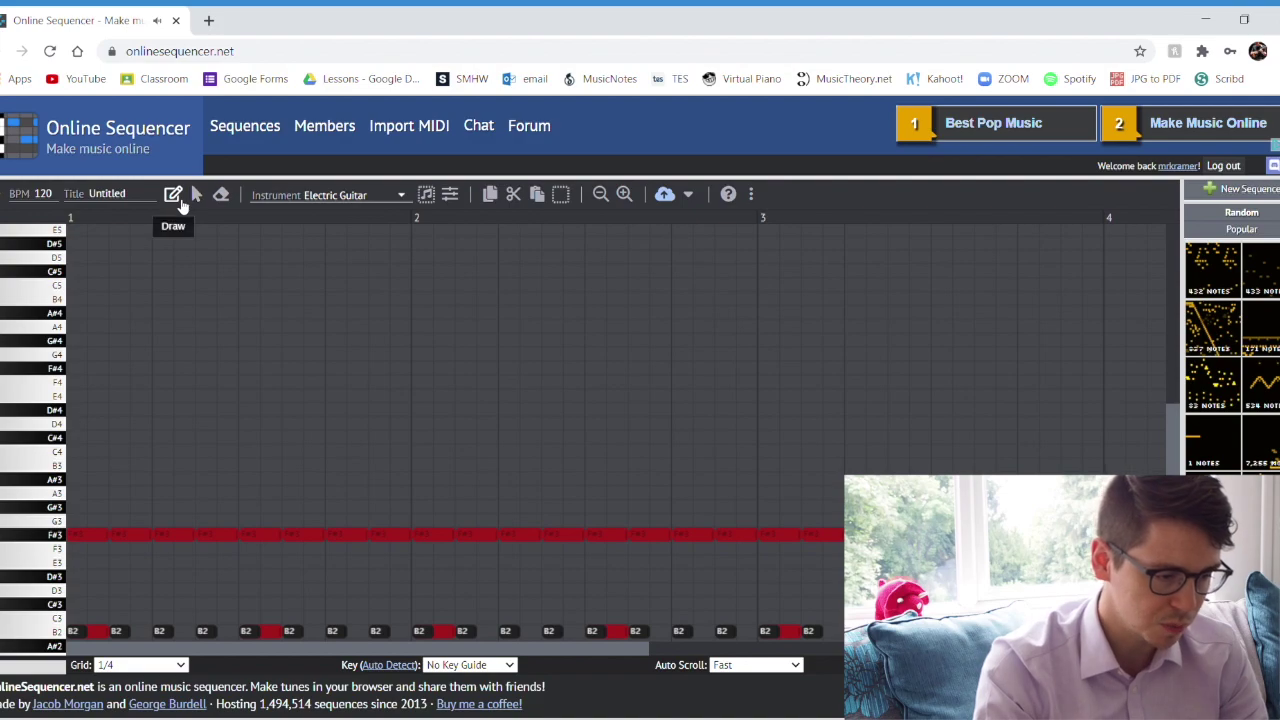
pyautogui.scroll(1, 85, 285)
pyautogui.click(78, 277)
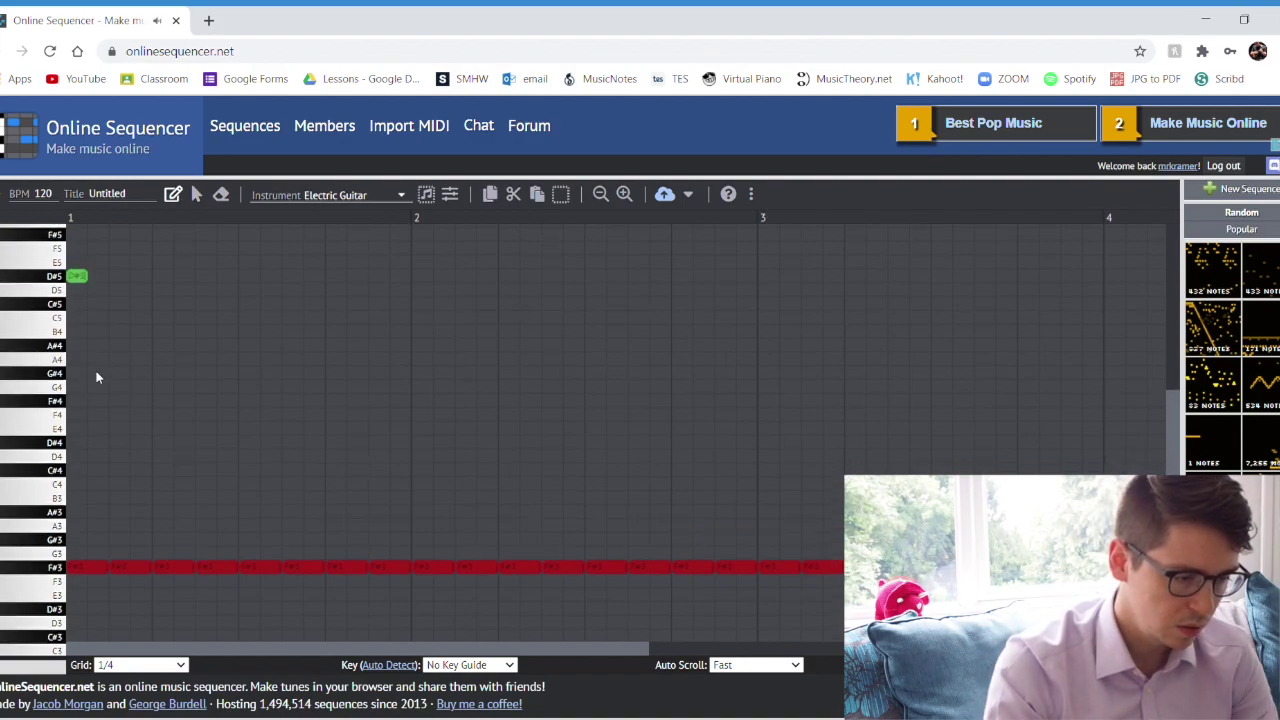
pyautogui.click(91, 332)
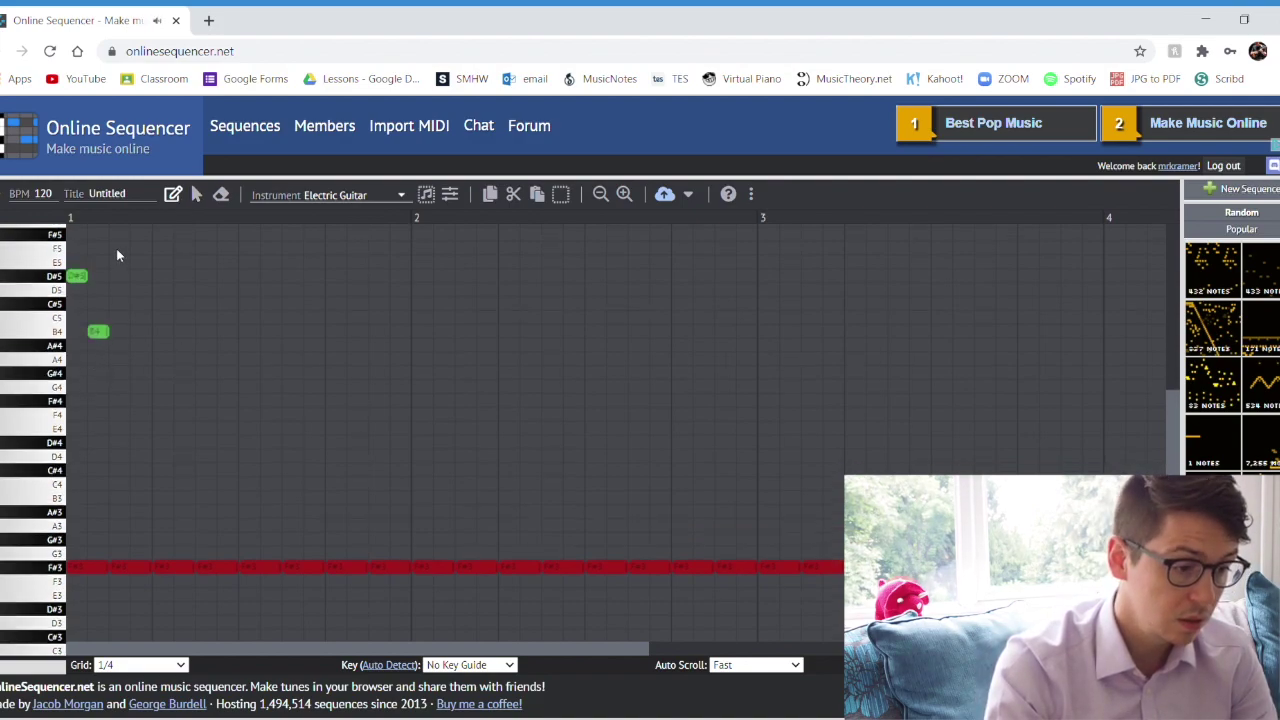
pyautogui.click(142, 331)
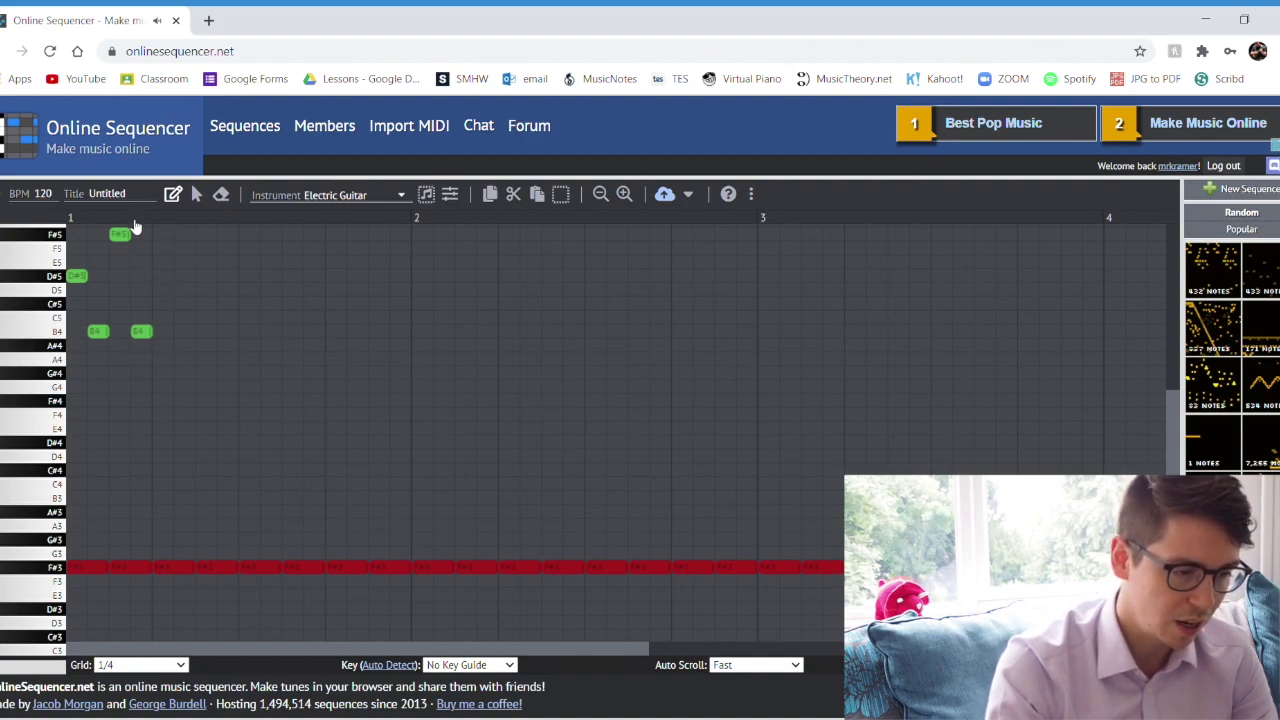
pyautogui.moveTo(167, 372); pyautogui.dragTo(64, 226)
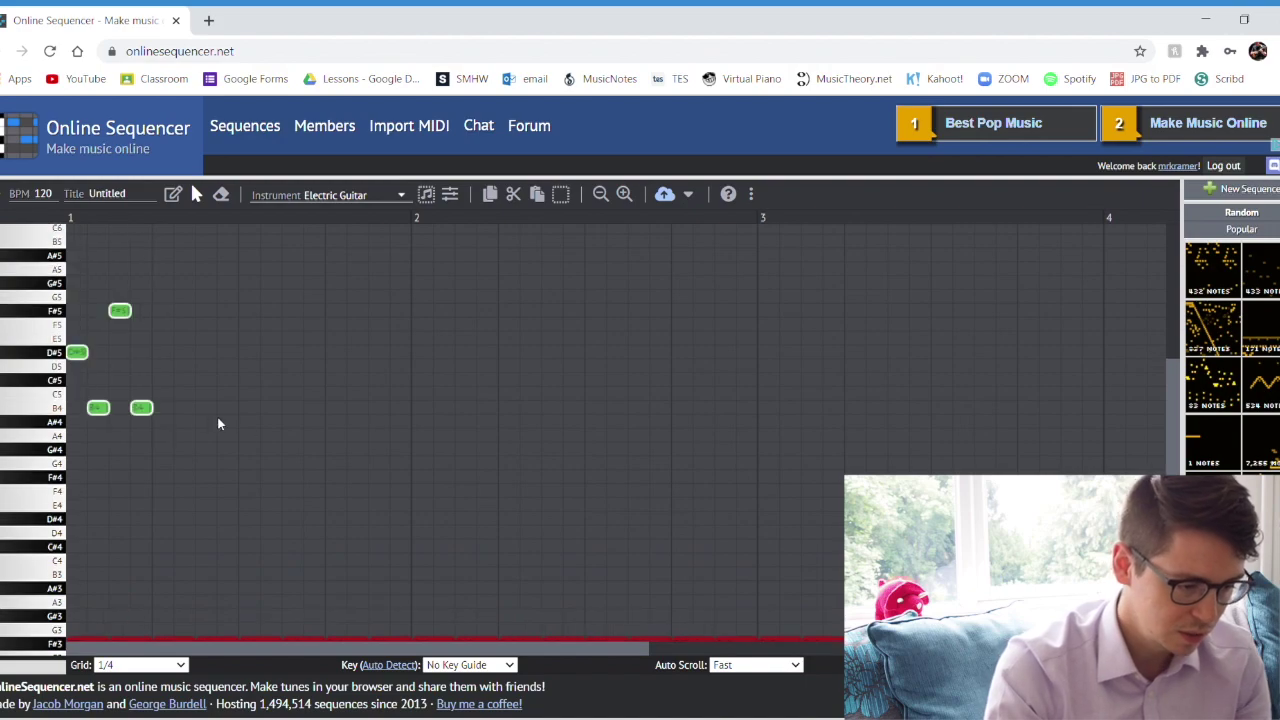
# - Duplicate the four-note riff, then its eight-note copy, to fill bars 1–2
pyautogui.hotkey('ctrl', 'c')
pyautogui.hotkey('ctrl', 'v')
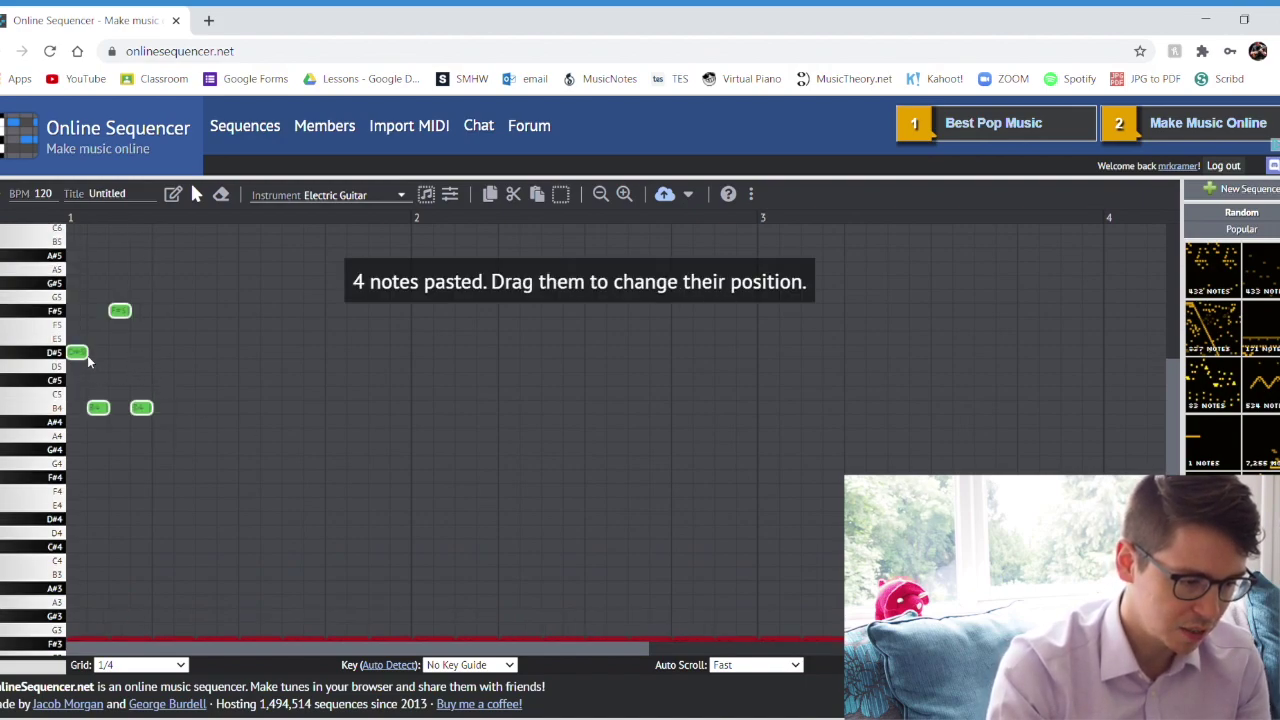
pyautogui.moveTo(79, 354); pyautogui.dragTo(165, 355)
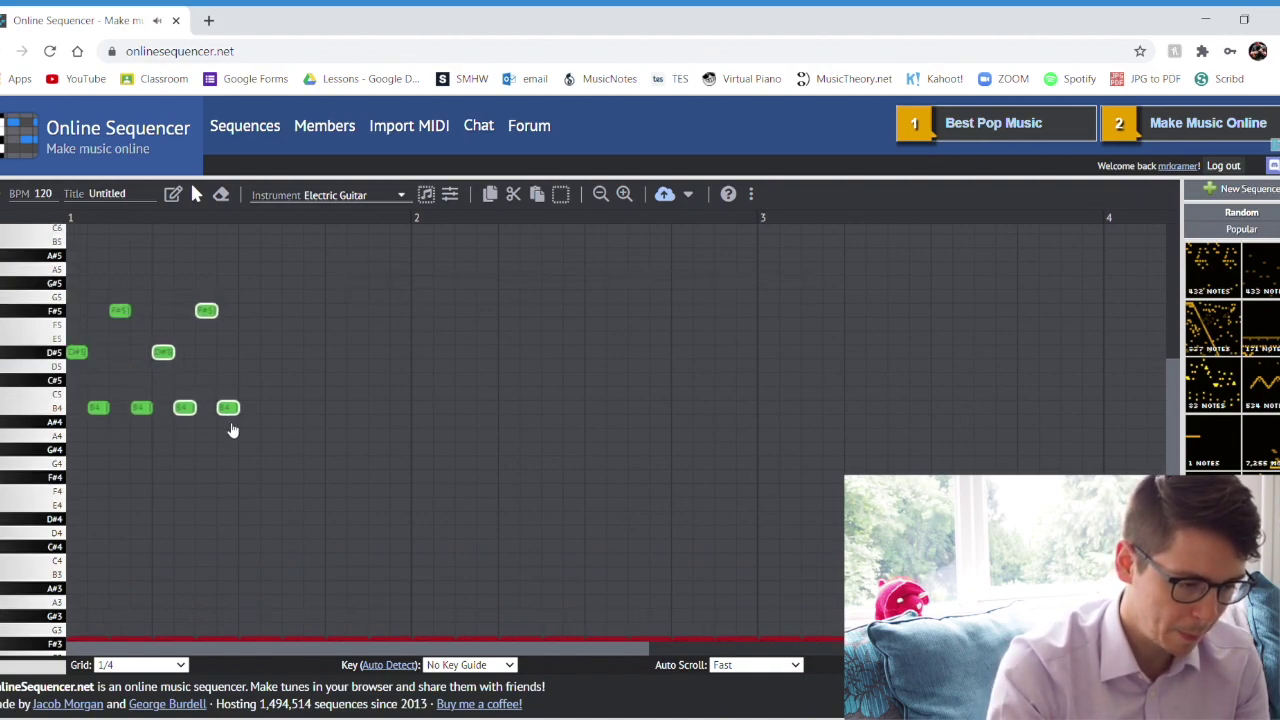
pyautogui.moveTo(336, 449); pyautogui.dragTo(66, 304)
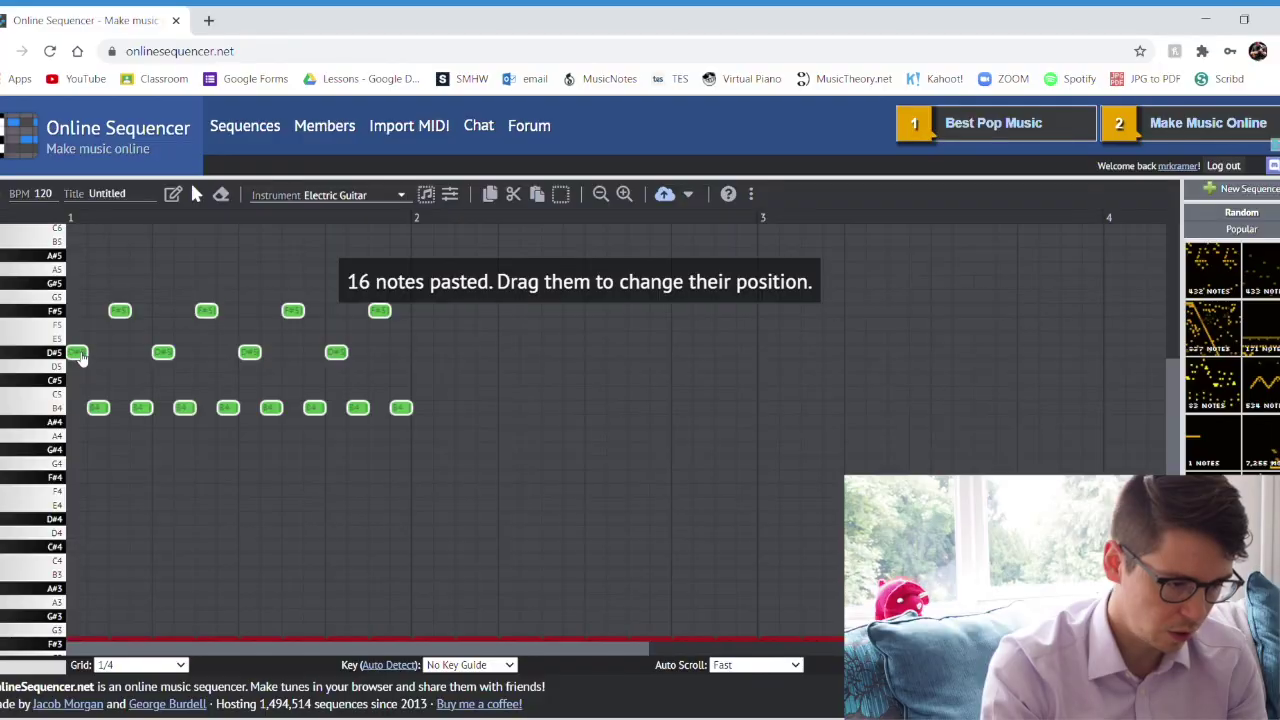
pyautogui.moveTo(80, 357); pyautogui.dragTo(426, 357)
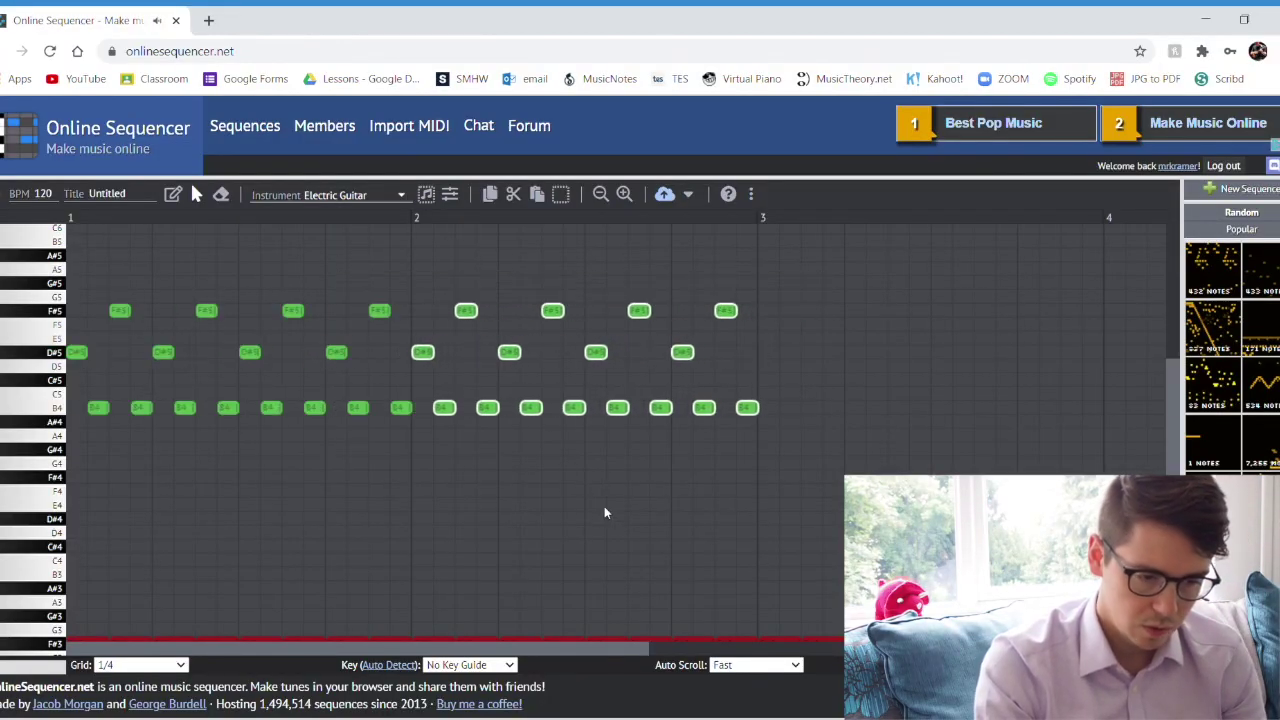
# - Draw a G5 note and a B4 note just after bar 3
pyautogui.hscroll(3, 604, 512)
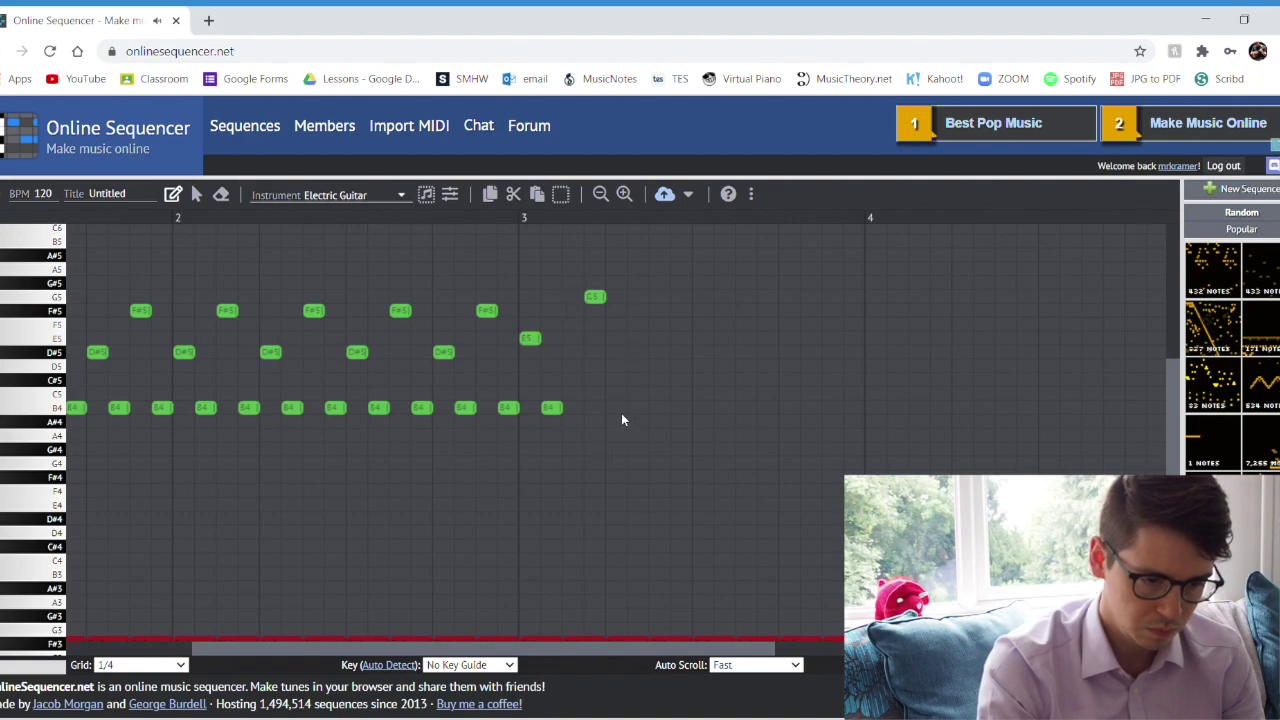
pyautogui.click(595, 300)
pyautogui.moveTo(594, 298); pyautogui.dragTo(573, 298)
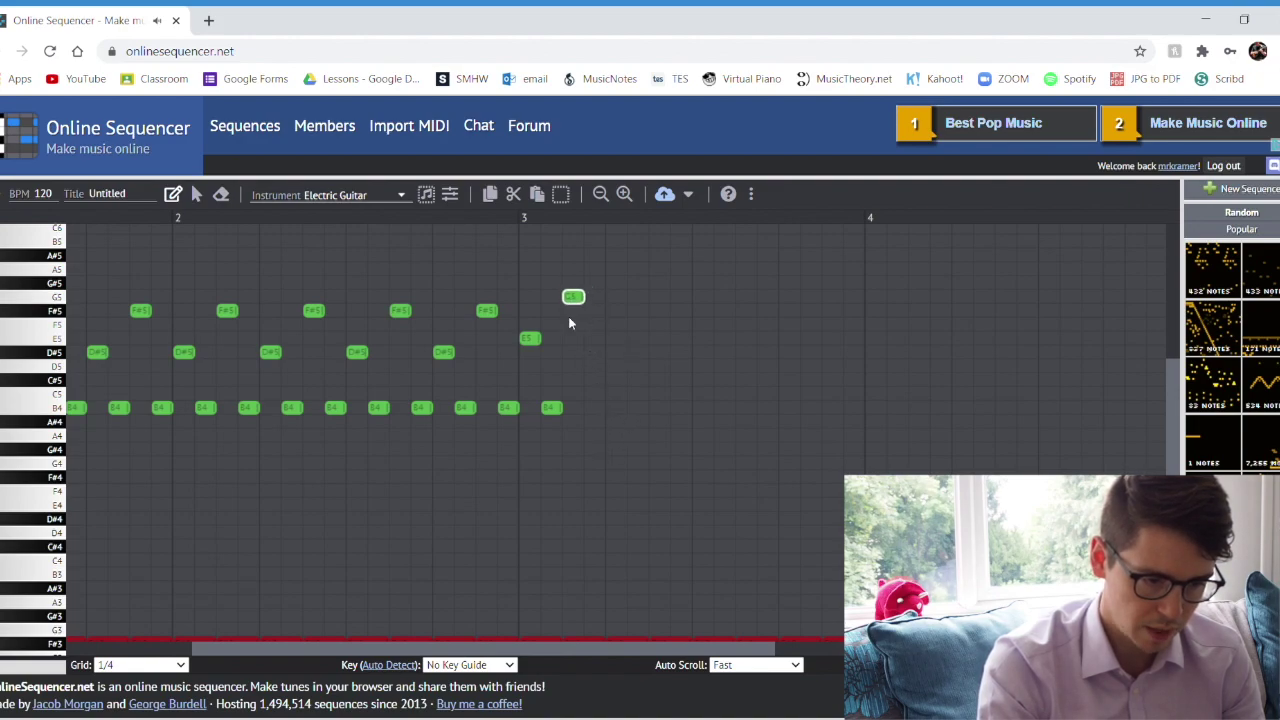
pyautogui.click(598, 407)
# - Copy the 16-note G5/E5 over B4 section and paste it starting at bar 4
pyautogui.click(197, 197)
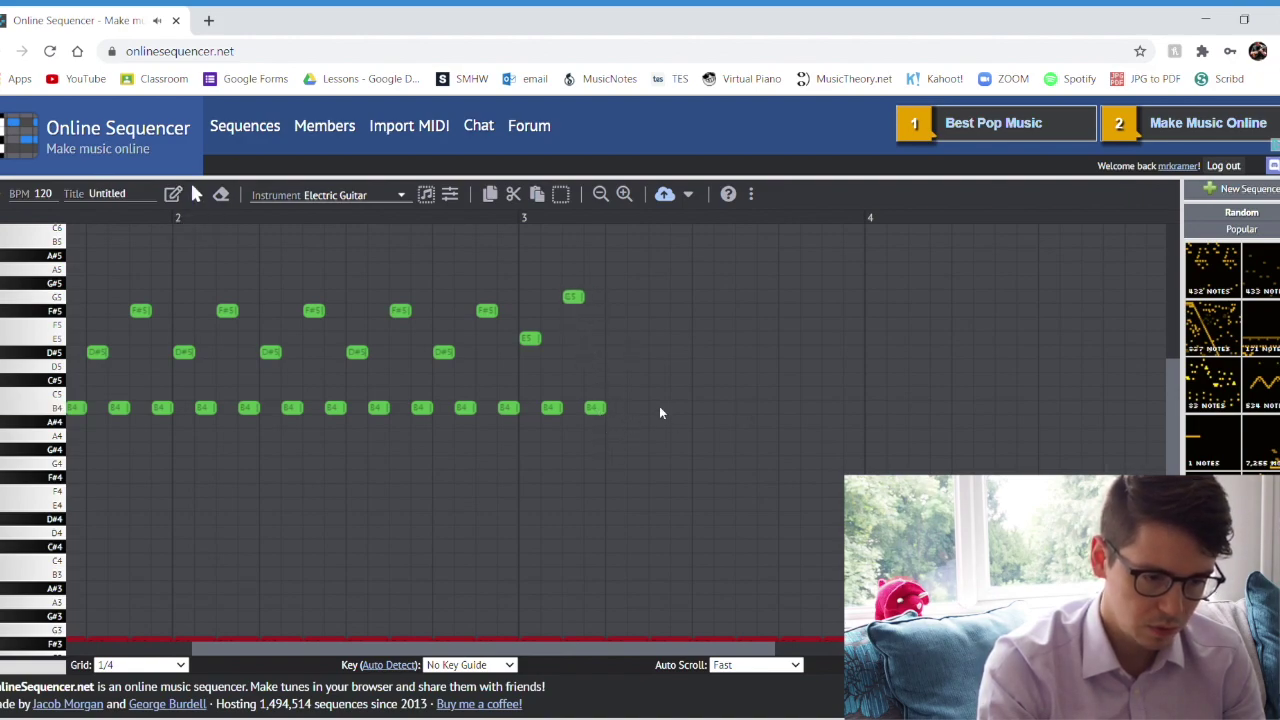
pyautogui.hotkey('ctrl', 'v')
pyautogui.moveTo(916, 436); pyautogui.dragTo(520, 248)
pyautogui.hotkey('ctrl', 'c')
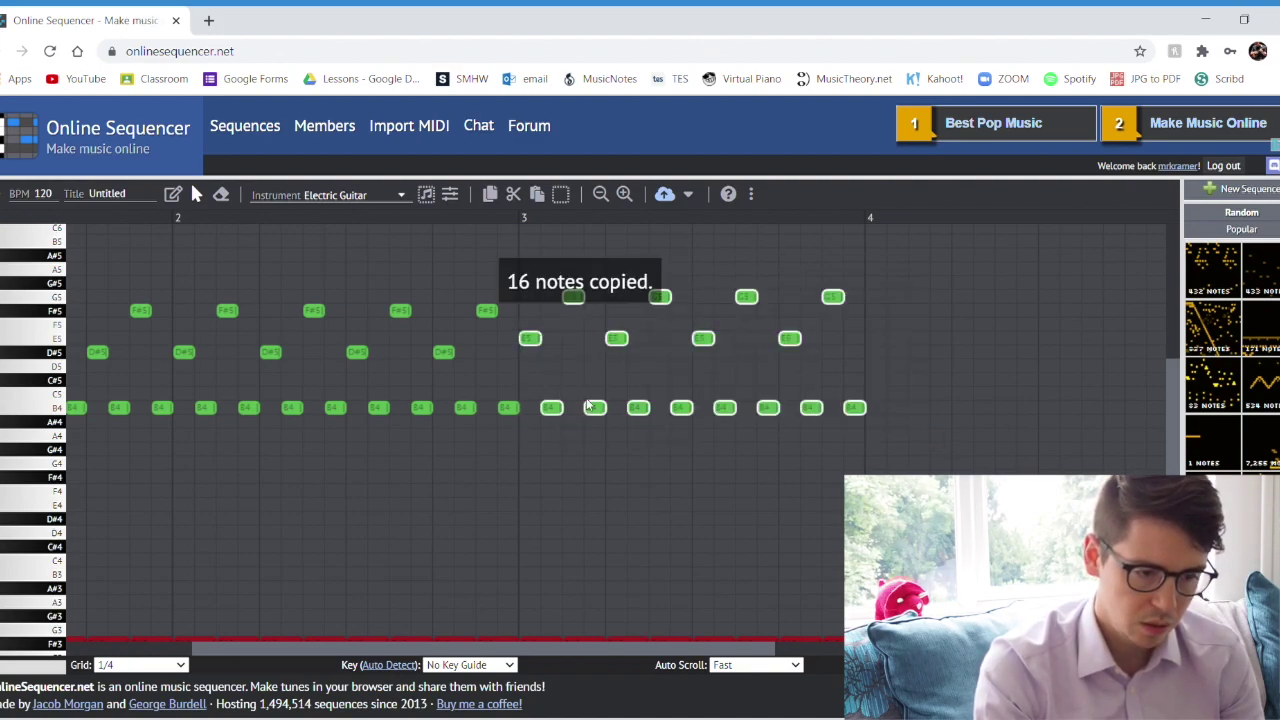
pyautogui.hotkey('ctrl', 'v')
pyautogui.moveTo(532, 340); pyautogui.dragTo(881, 343)
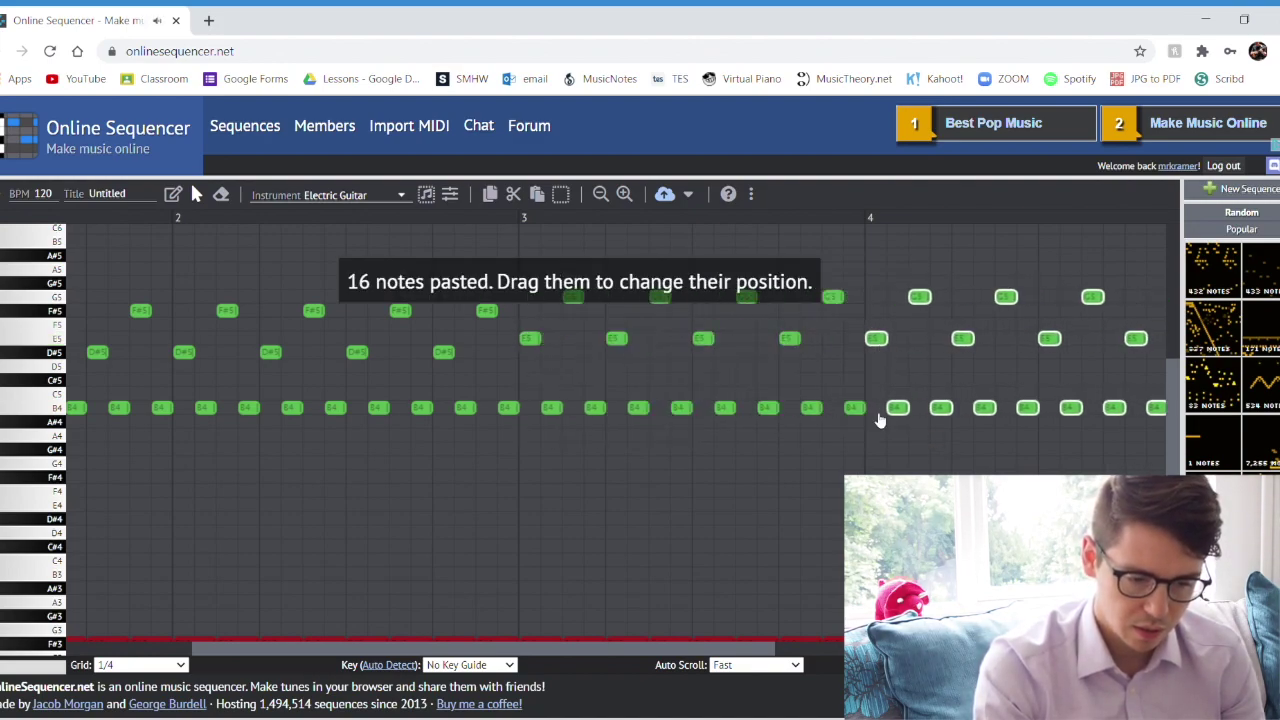
pyautogui.scroll(-3, 1173, 440)
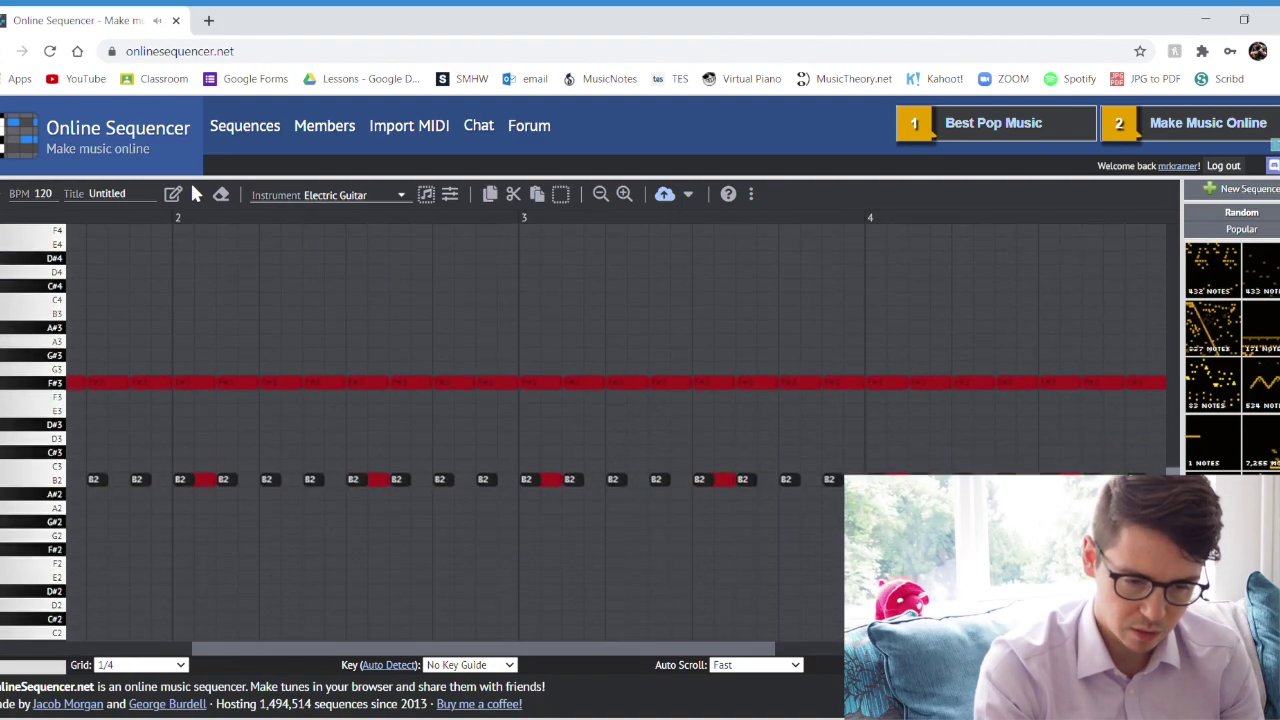
pyautogui.moveTo(752, 650); pyautogui.dragTo(626, 649)
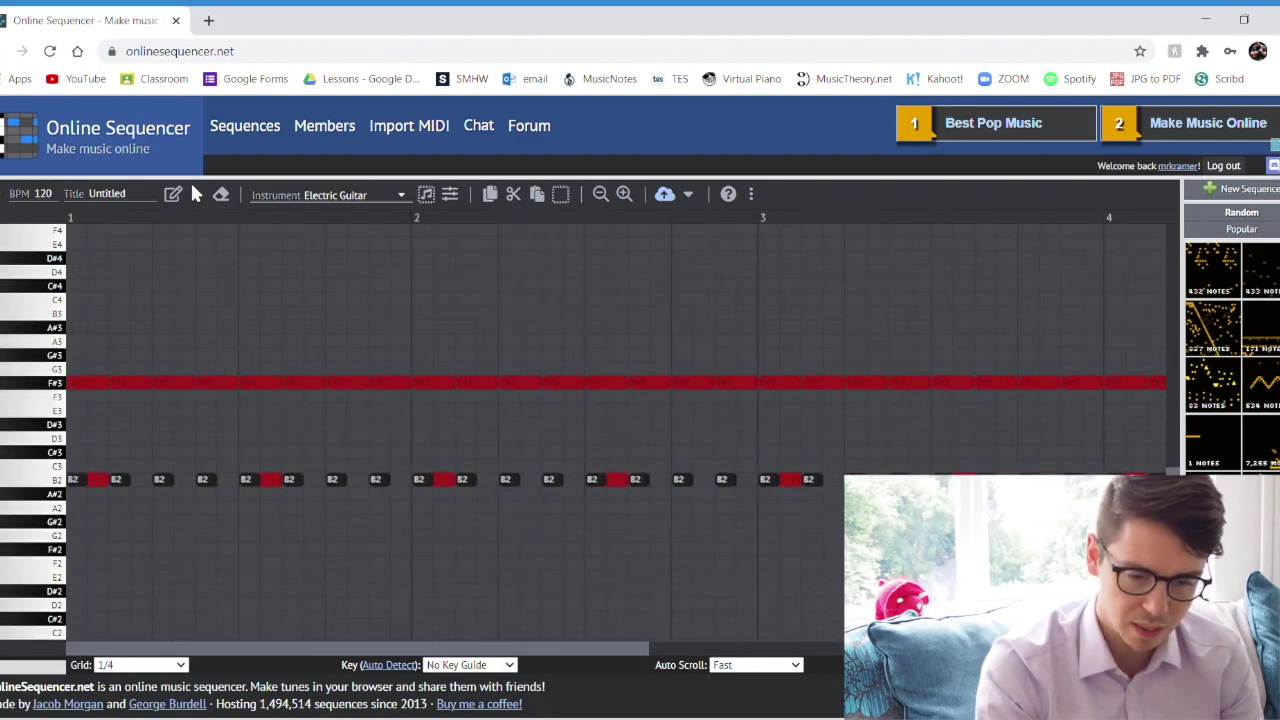
pyautogui.scroll(3, 1172, 456)
pyautogui.scroll(-3, 1172, 456)
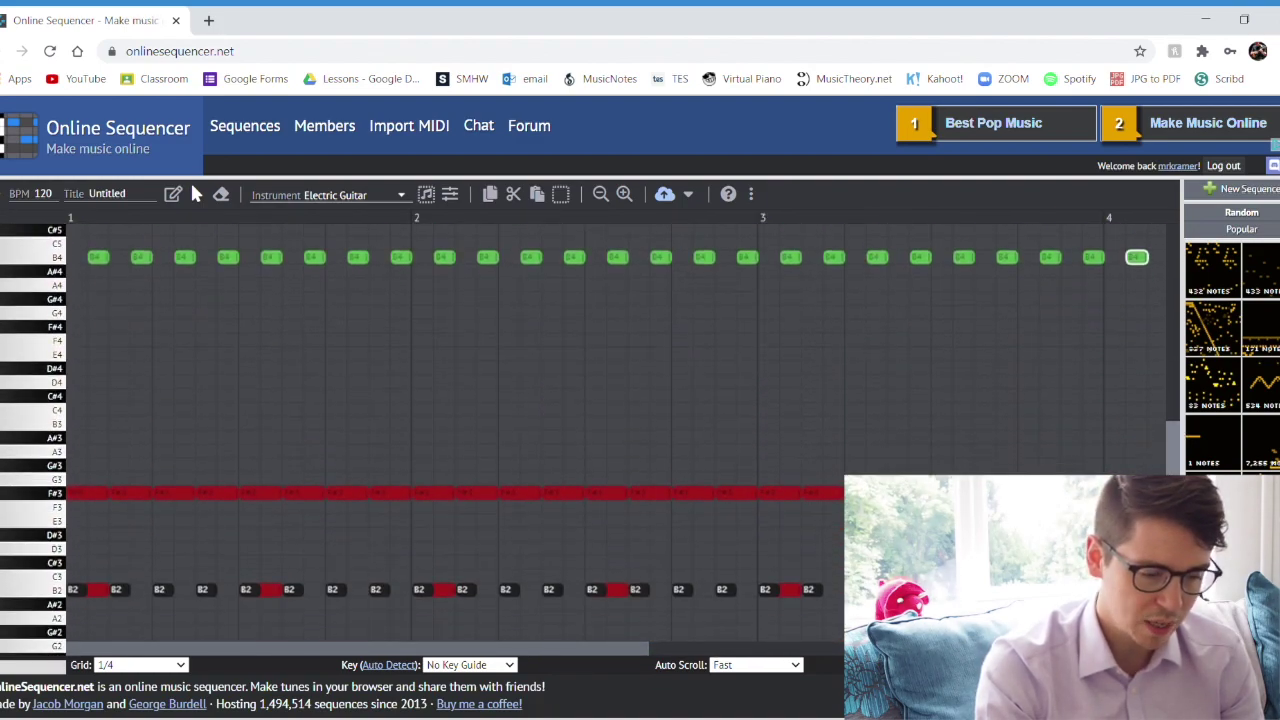
pyautogui.scroll(1, 1172, 456)
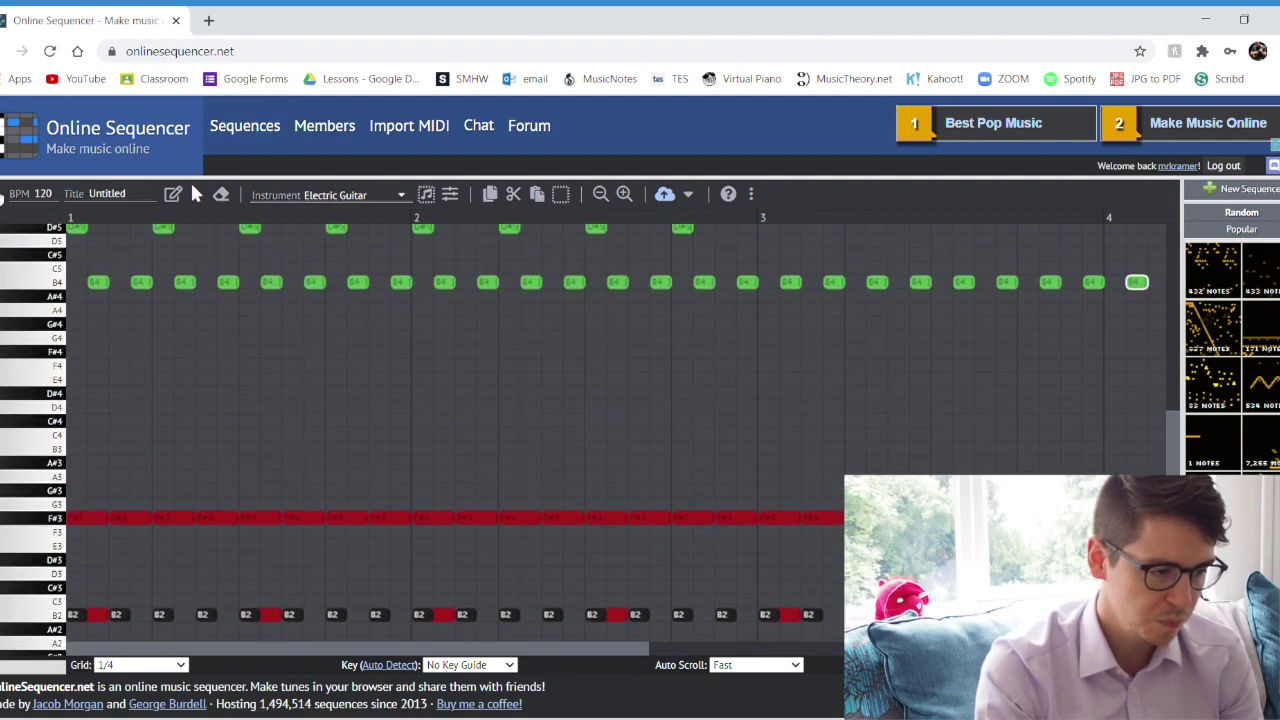
# - Play back the guitar riff to check how it sounds
pyautogui.press('space')
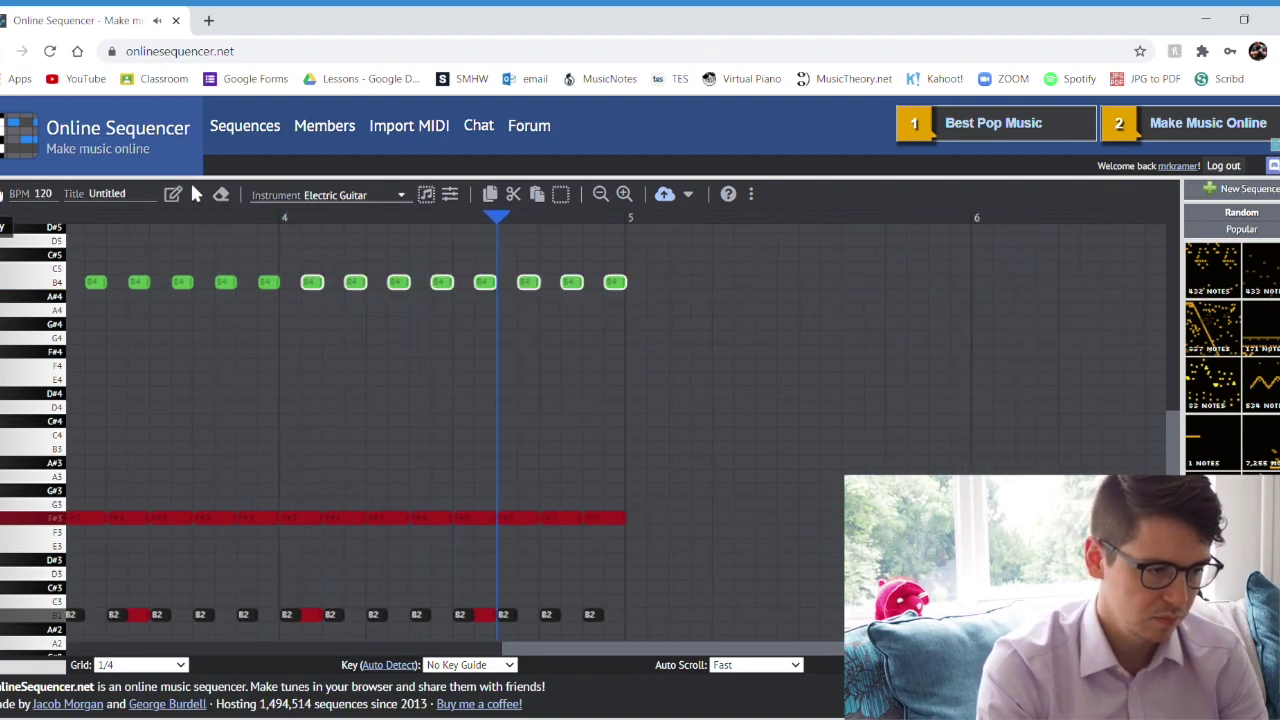
pyautogui.press('space')
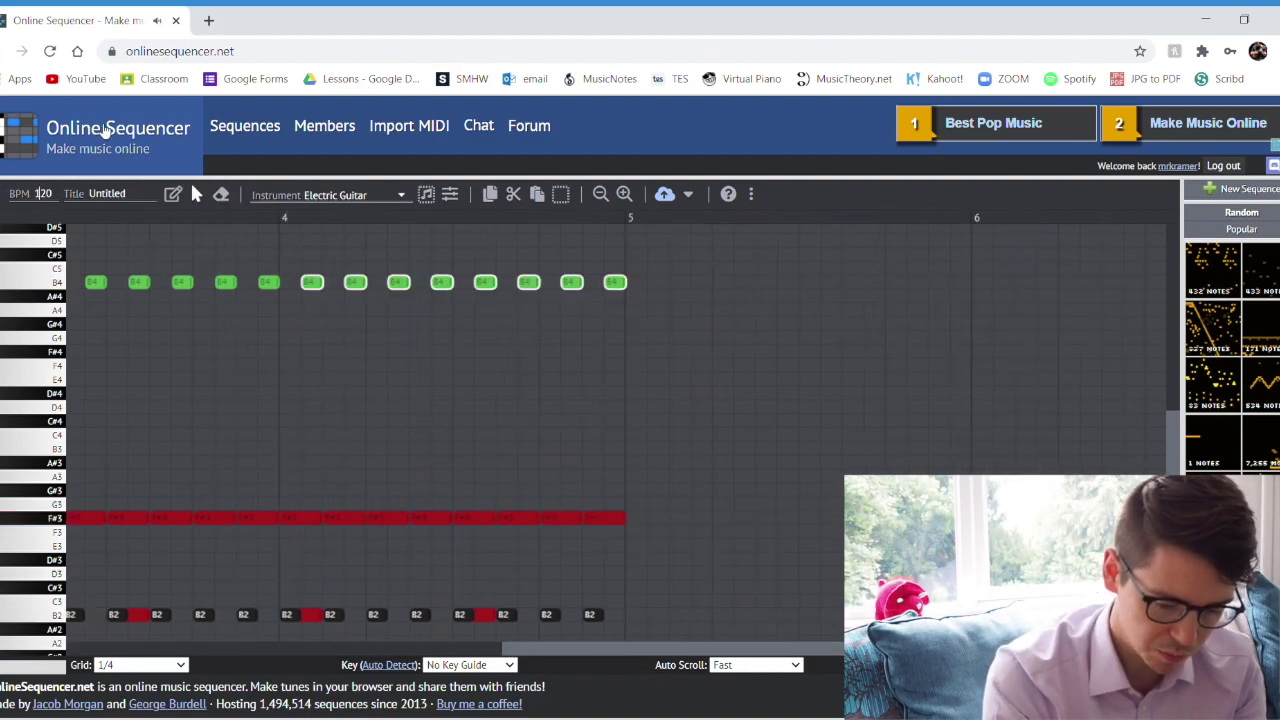
pyautogui.click(136, 341)
pyautogui.press('space')
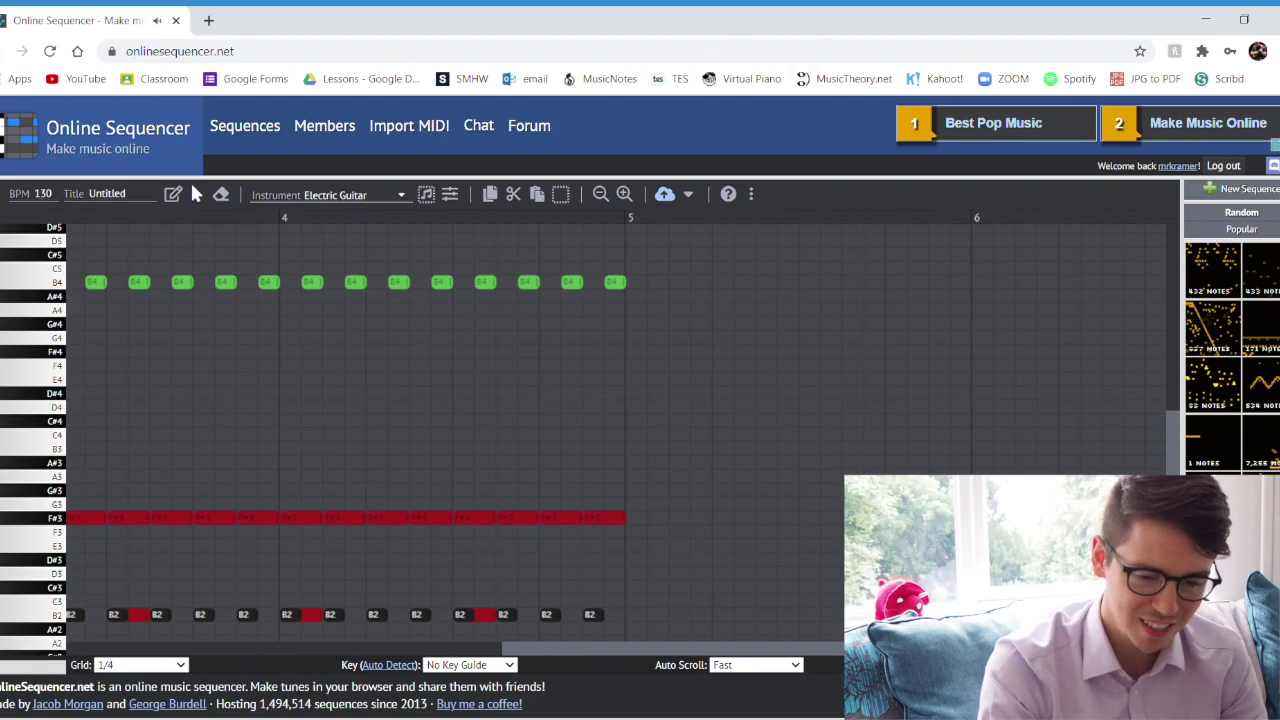
# - Paste the copied guitar riff further along and add a missing B4 note, extending through bar 10
pyautogui.hotkey('ctrl', 'a')
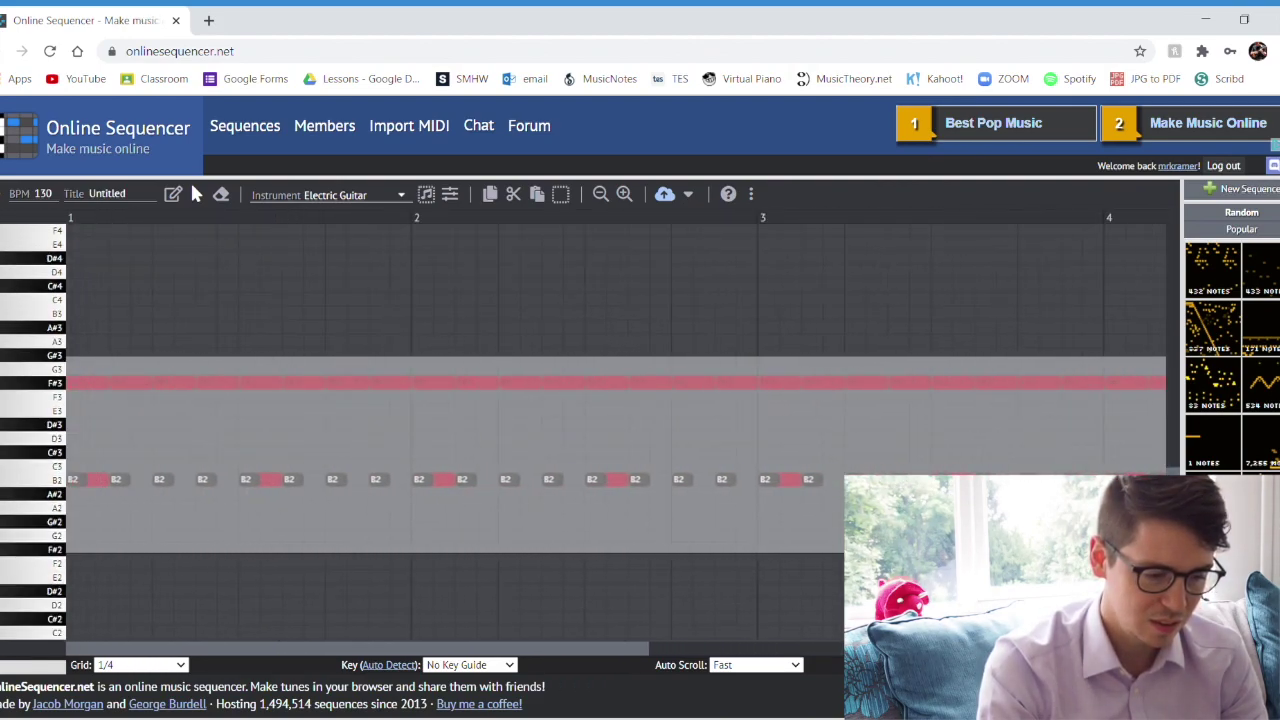
pyautogui.press('Escape')
pyautogui.hotkey('ctrl', 'v')
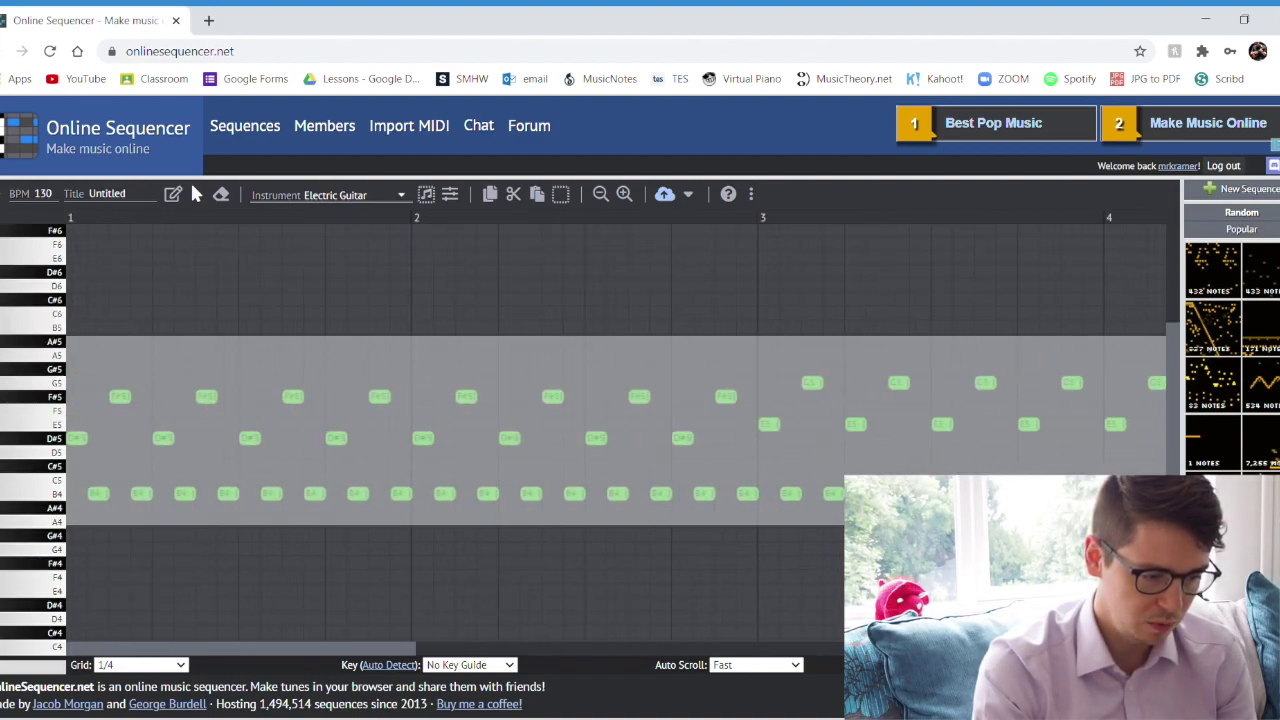
pyautogui.click(510, 400)
pyautogui.click(509, 493)
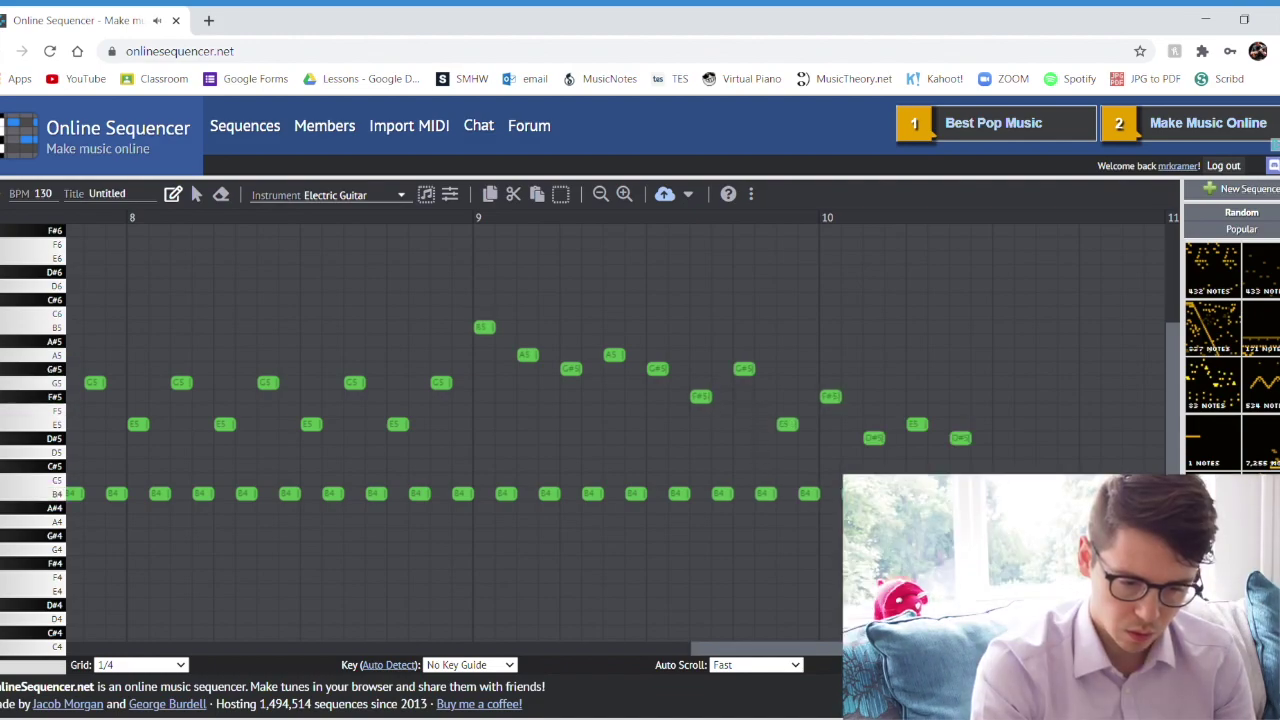
pyautogui.hscroll(3, 620, 434)
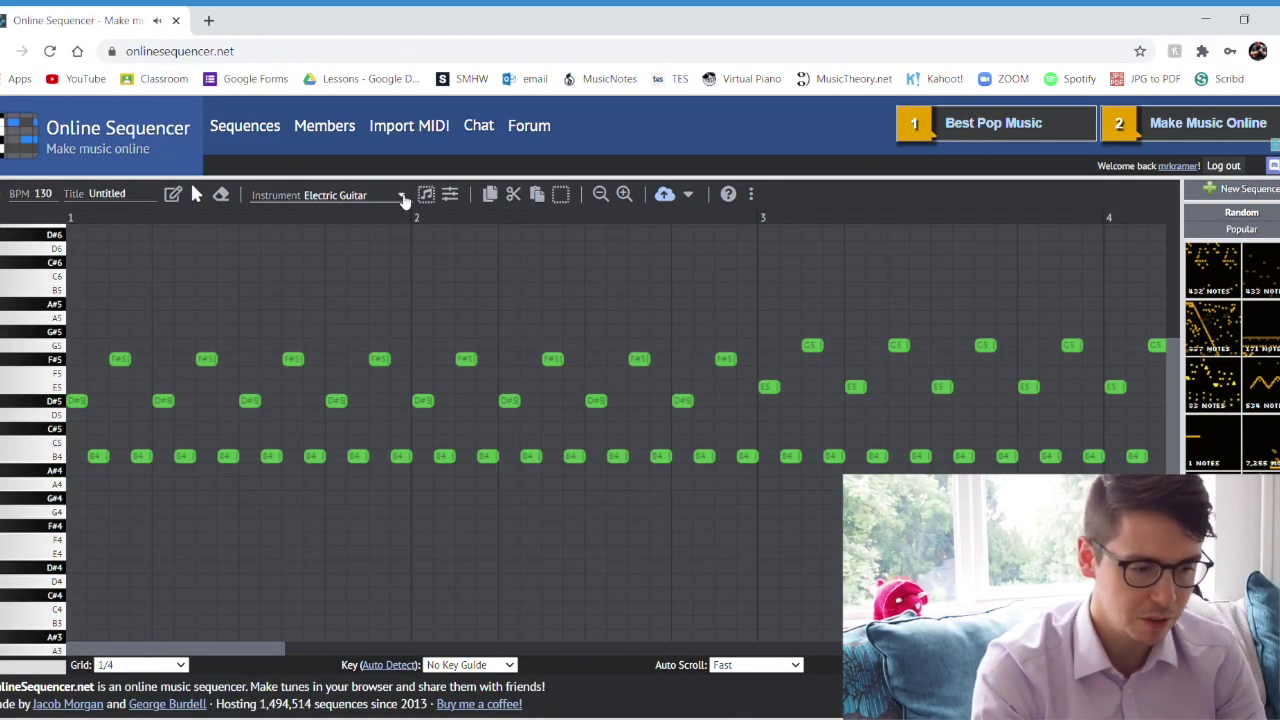
# - Choose Cello from the Orchestra section of the instrument list
pyautogui.click(403, 200)
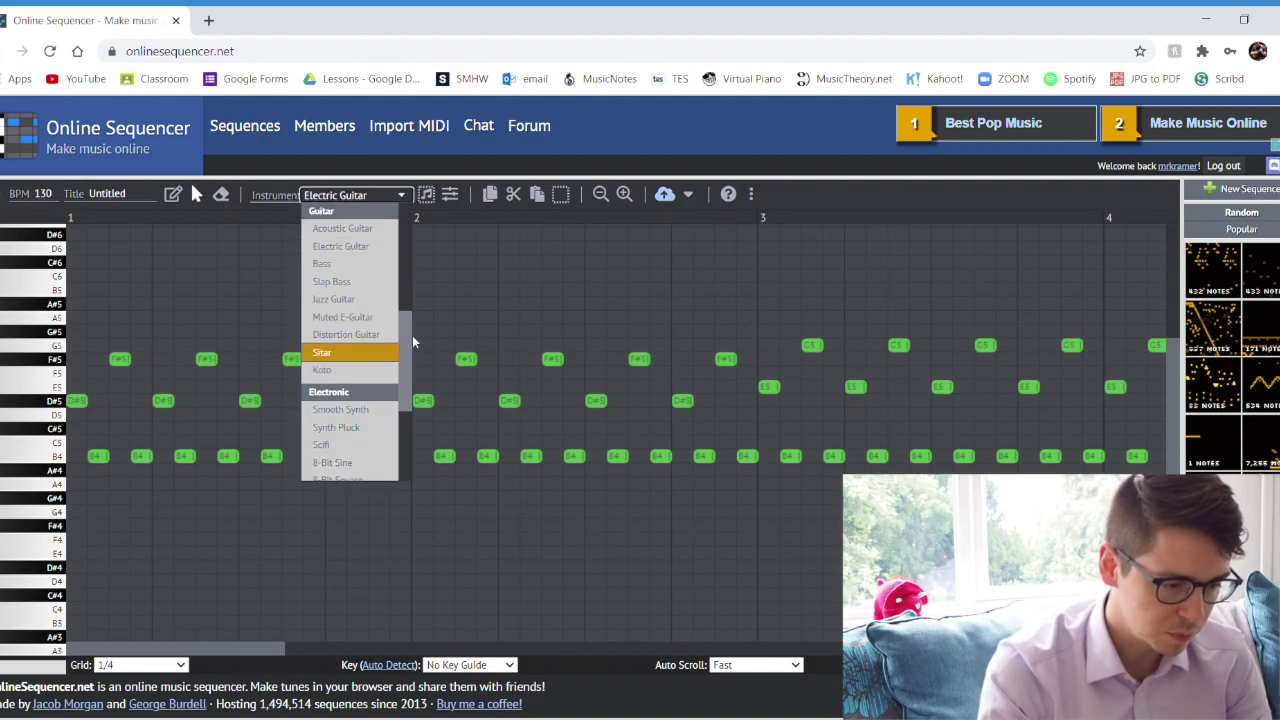
pyautogui.scroll(3, 398, 243)
pyautogui.scroll(-5, 398, 243)
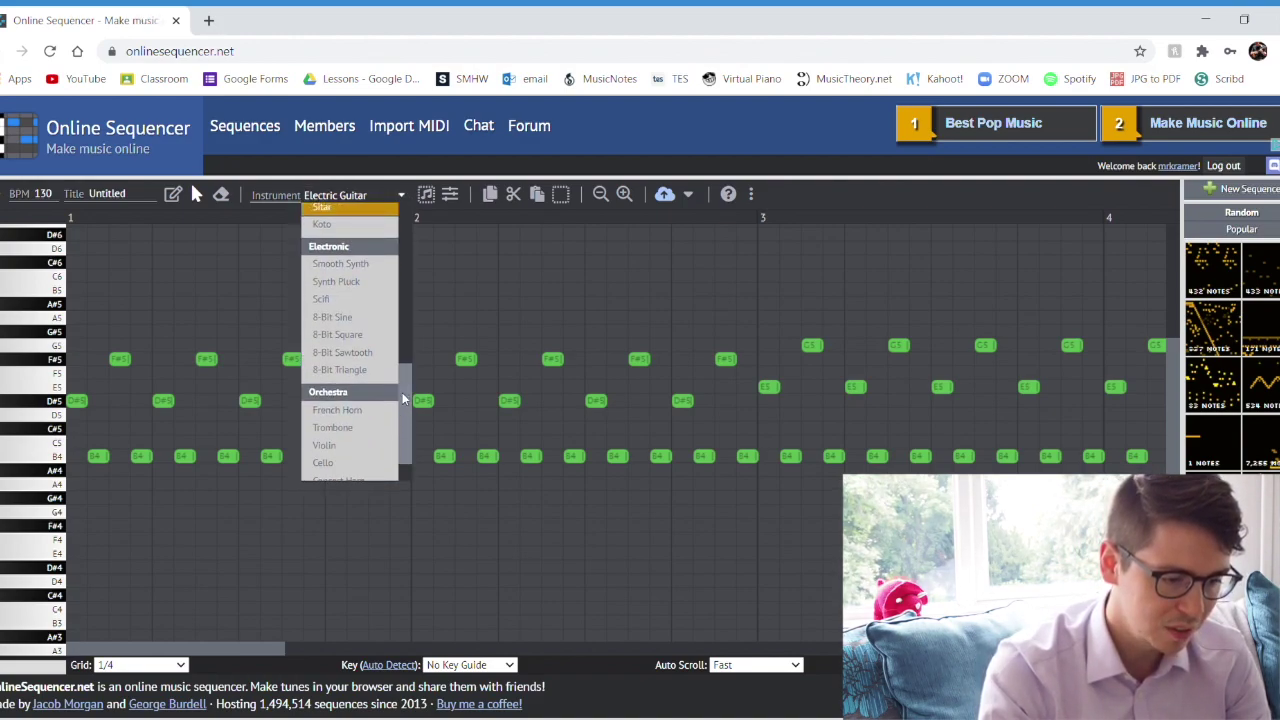
pyautogui.click(324, 419)
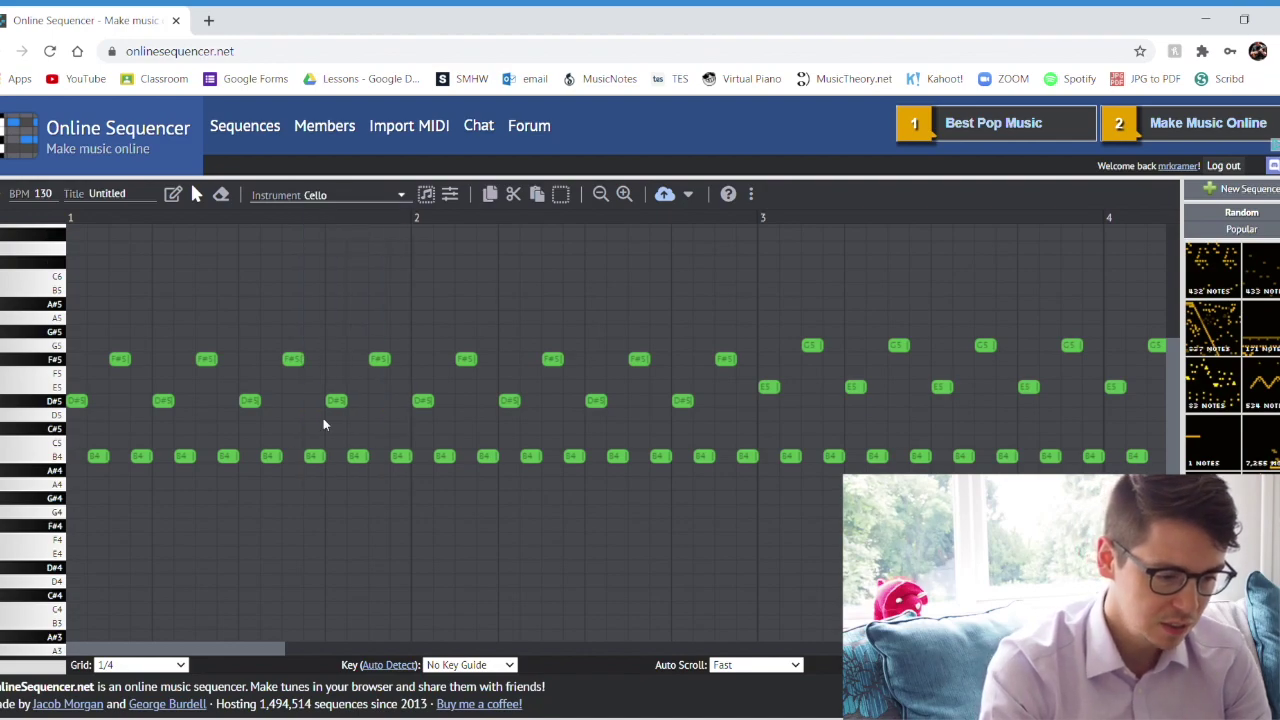
pyautogui.scroll(-3, 369, 447)
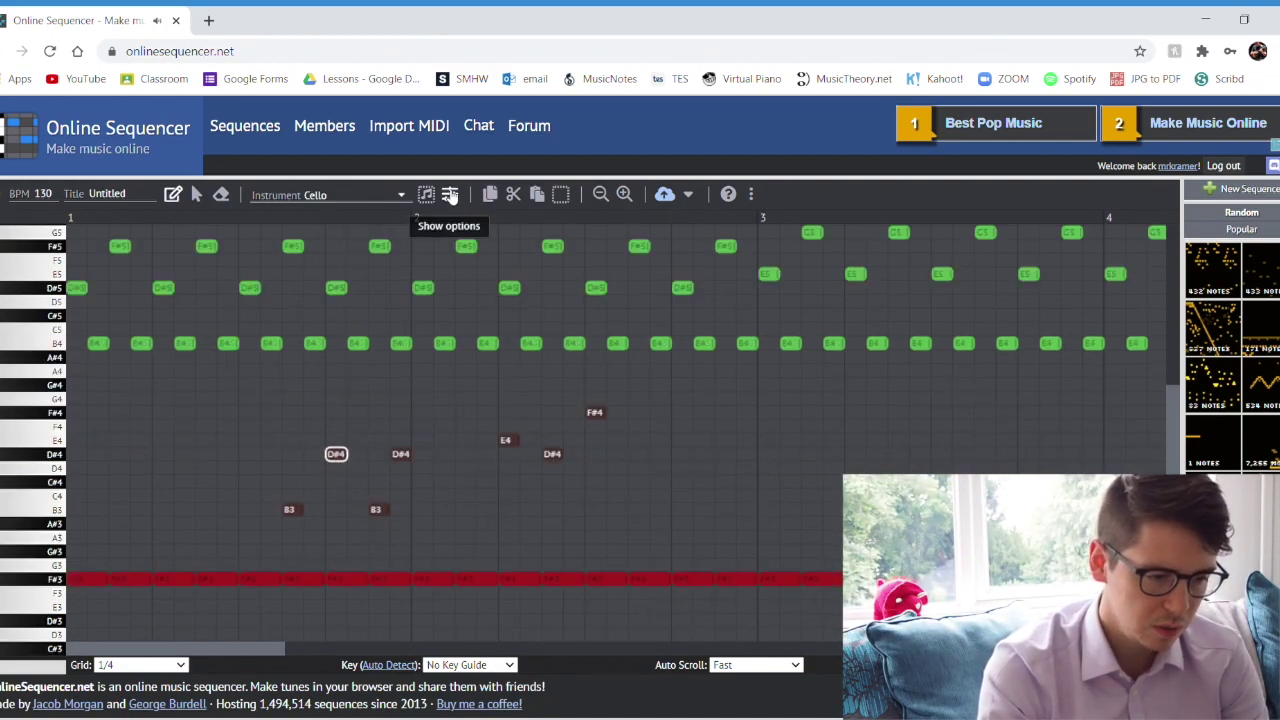
# - Switch to Smooth Synth in the instrument options grid and play the sequence
pyautogui.click(450, 196)
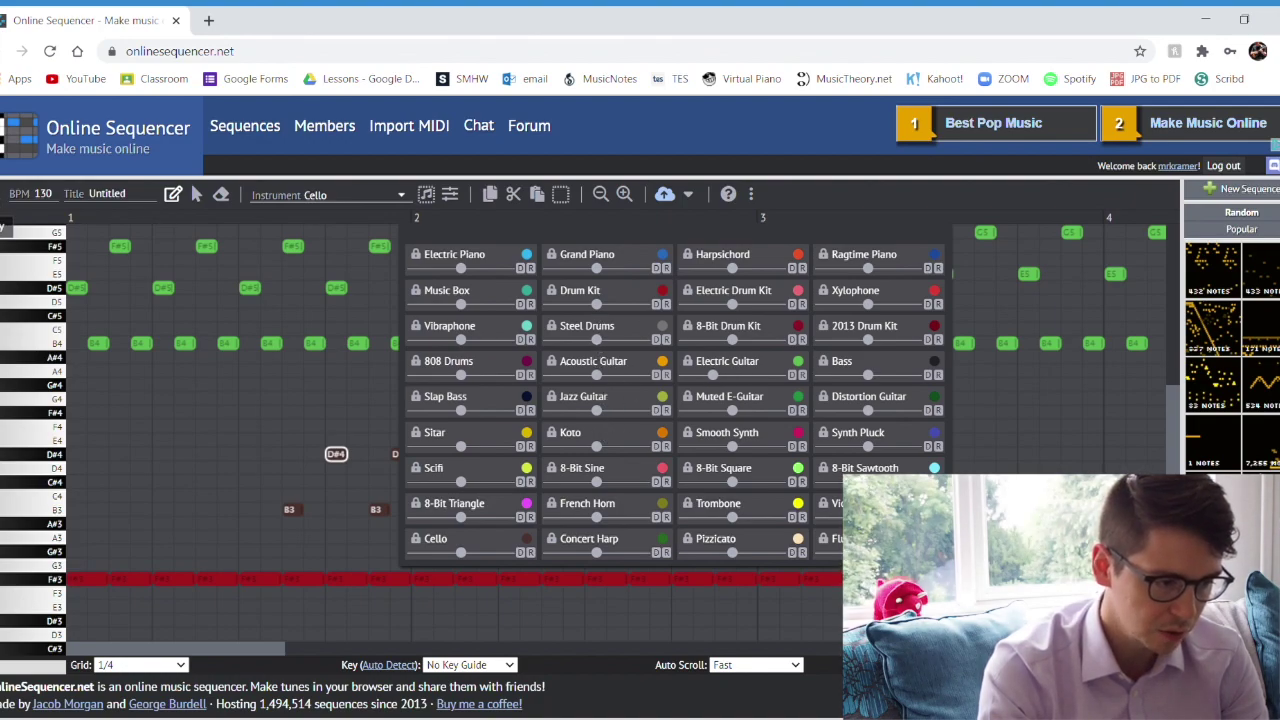
pyautogui.press('space')
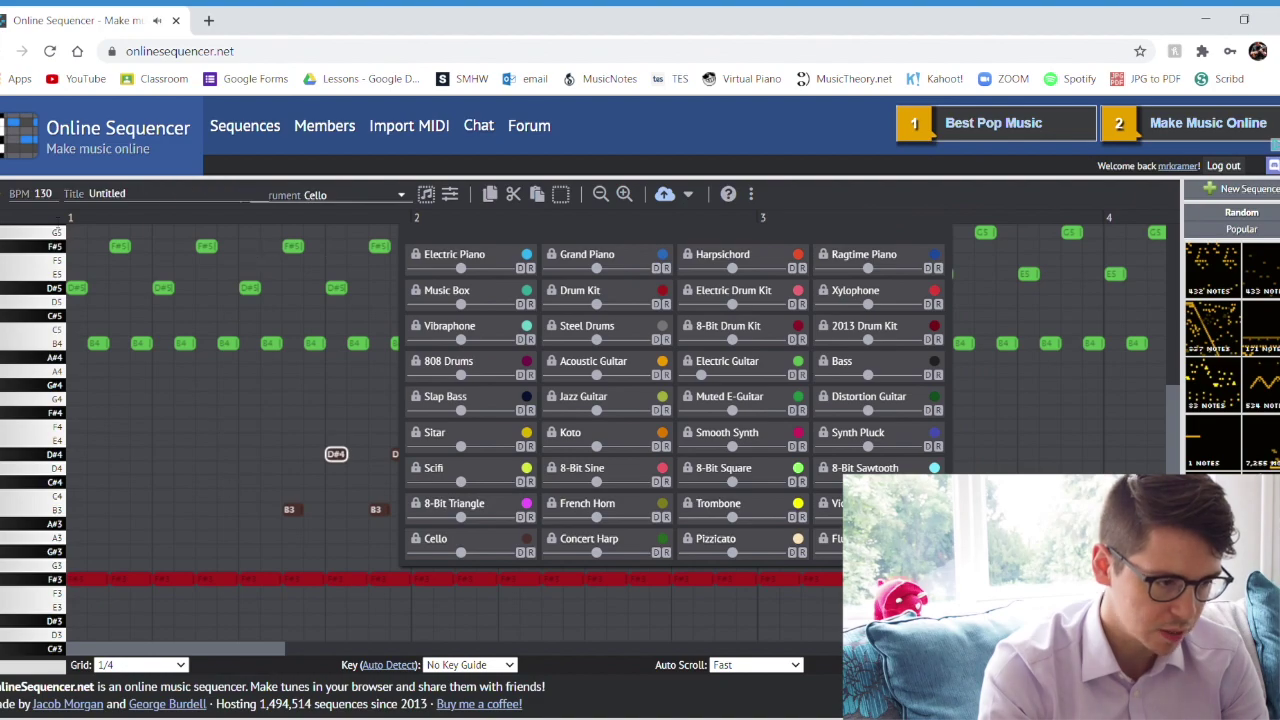
pyautogui.click(727, 432)
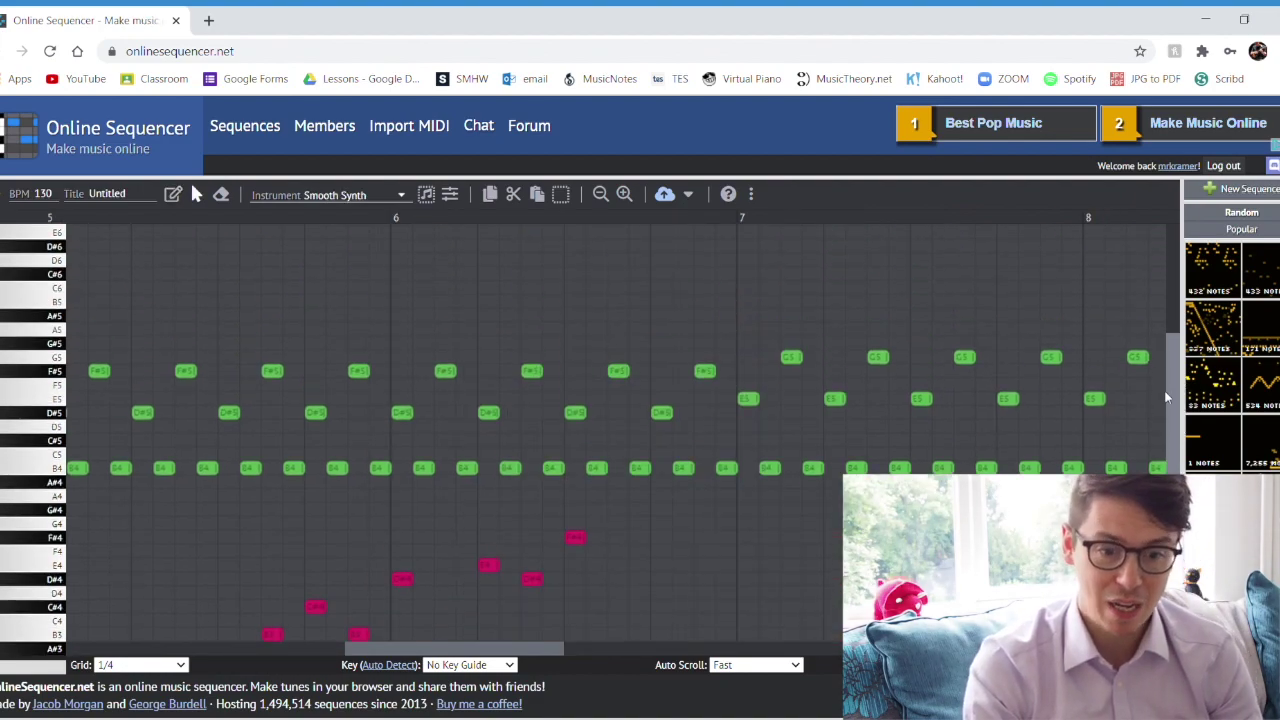
# - Switch the instrument to 2013 Drum Kit for the extra G#3 and F3 hits from bar 9
pyautogui.scroll(3, 1171, 396)
pyautogui.scroll(-4, 1171, 396)
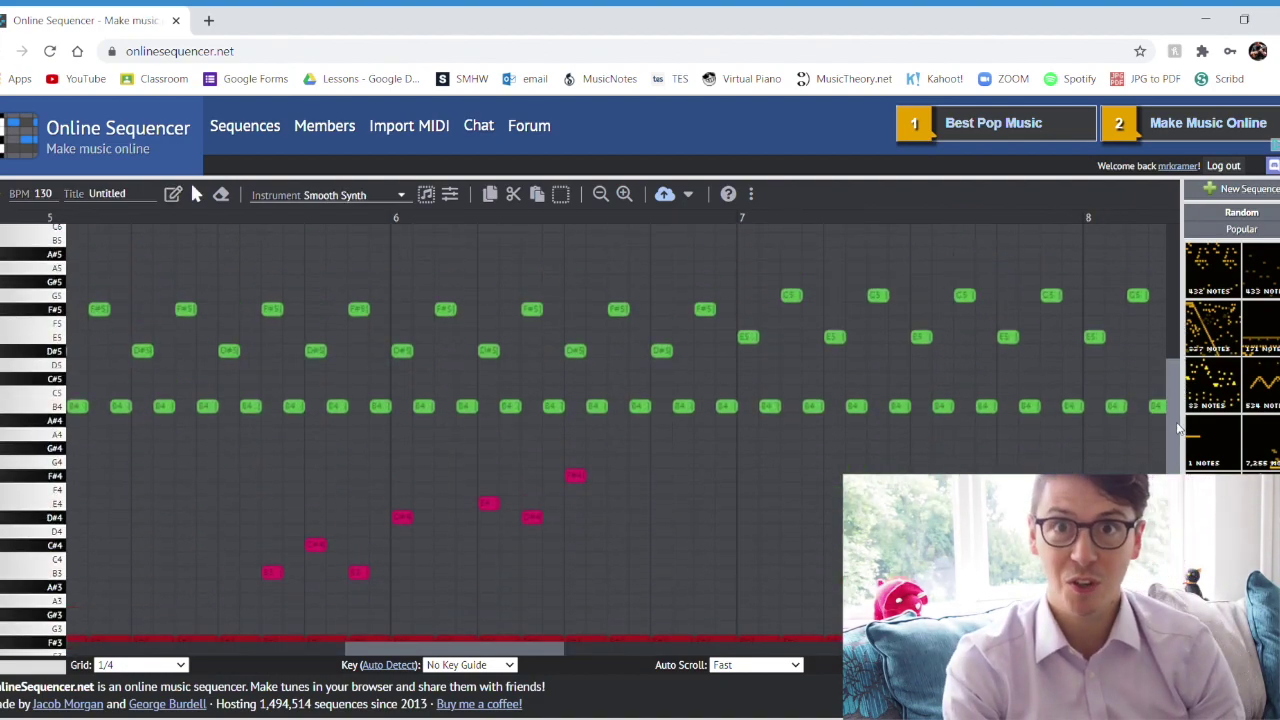
pyautogui.moveTo(555, 649); pyautogui.dragTo(383, 650)
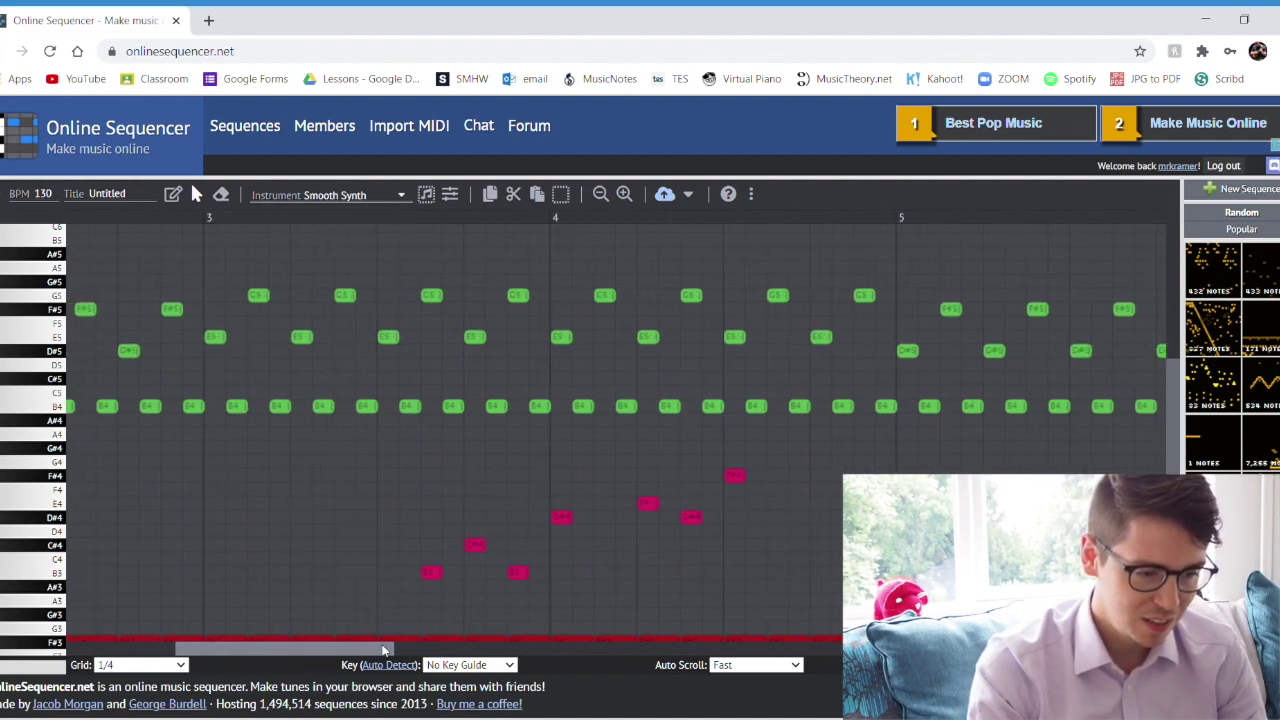
pyautogui.moveTo(1183, 455); pyautogui.dragTo(1170, 404)
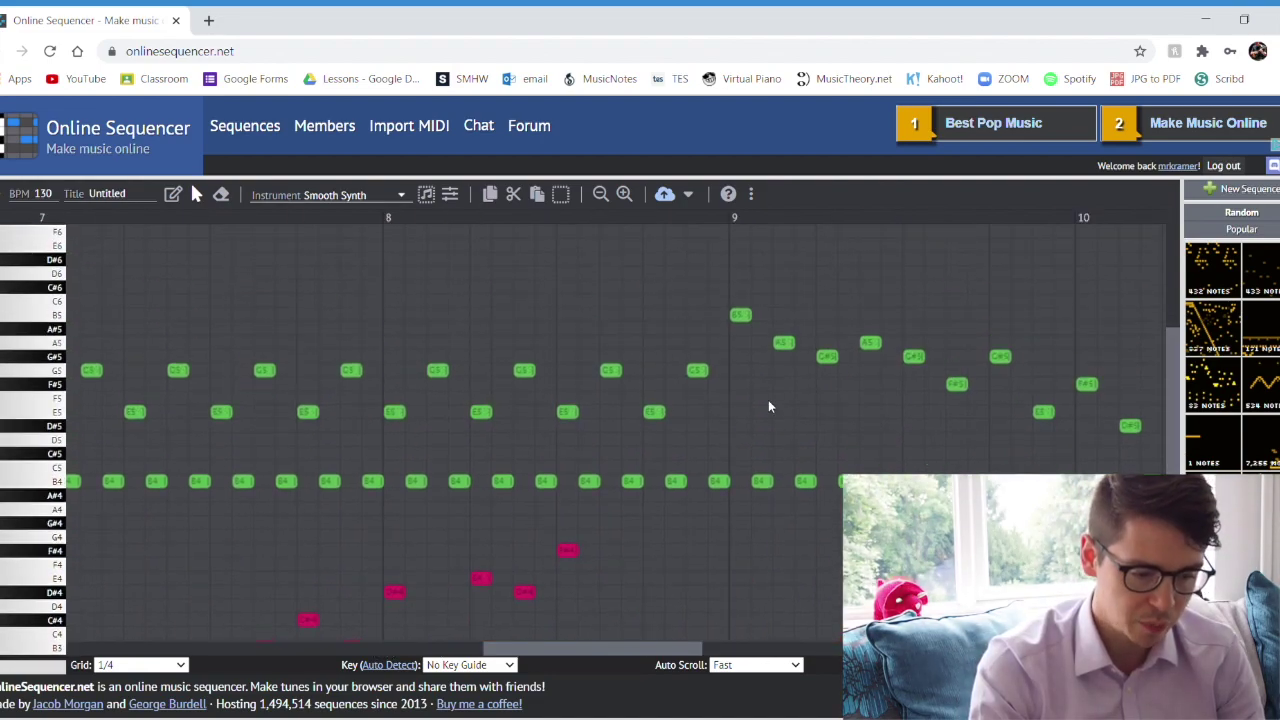
pyautogui.moveTo(612, 645); pyautogui.dragTo(649, 652)
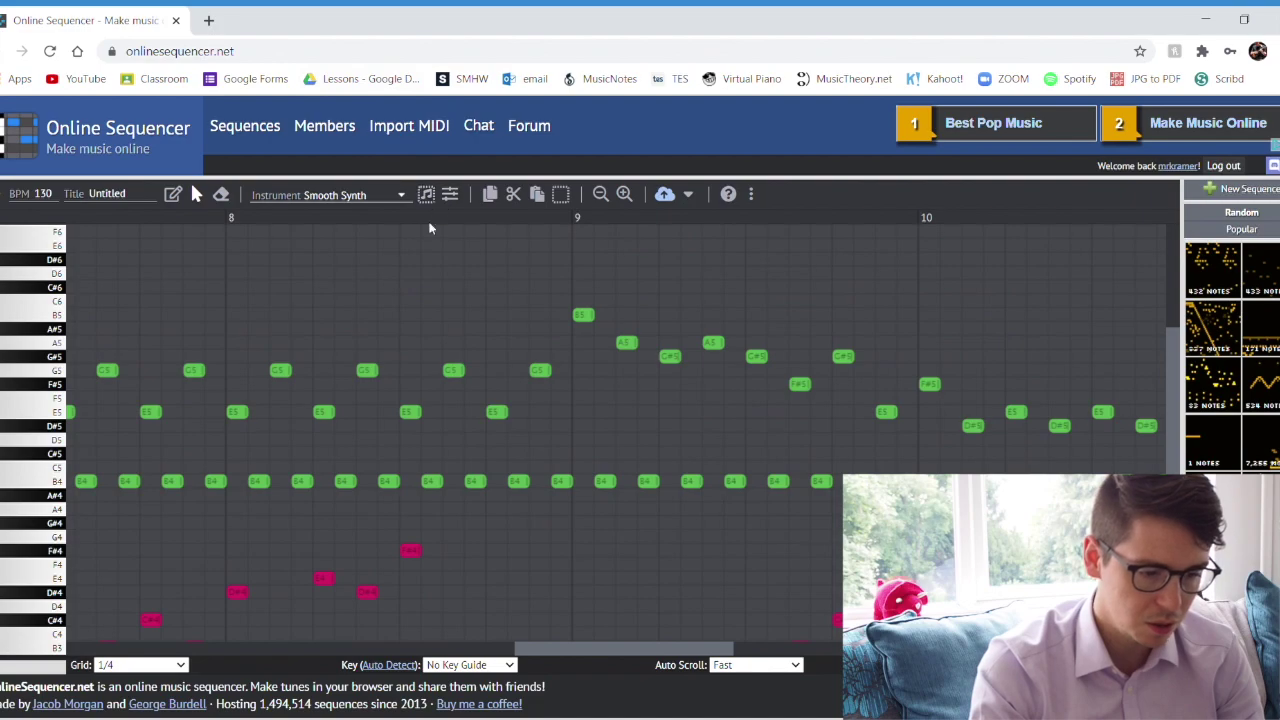
pyautogui.click(400, 200)
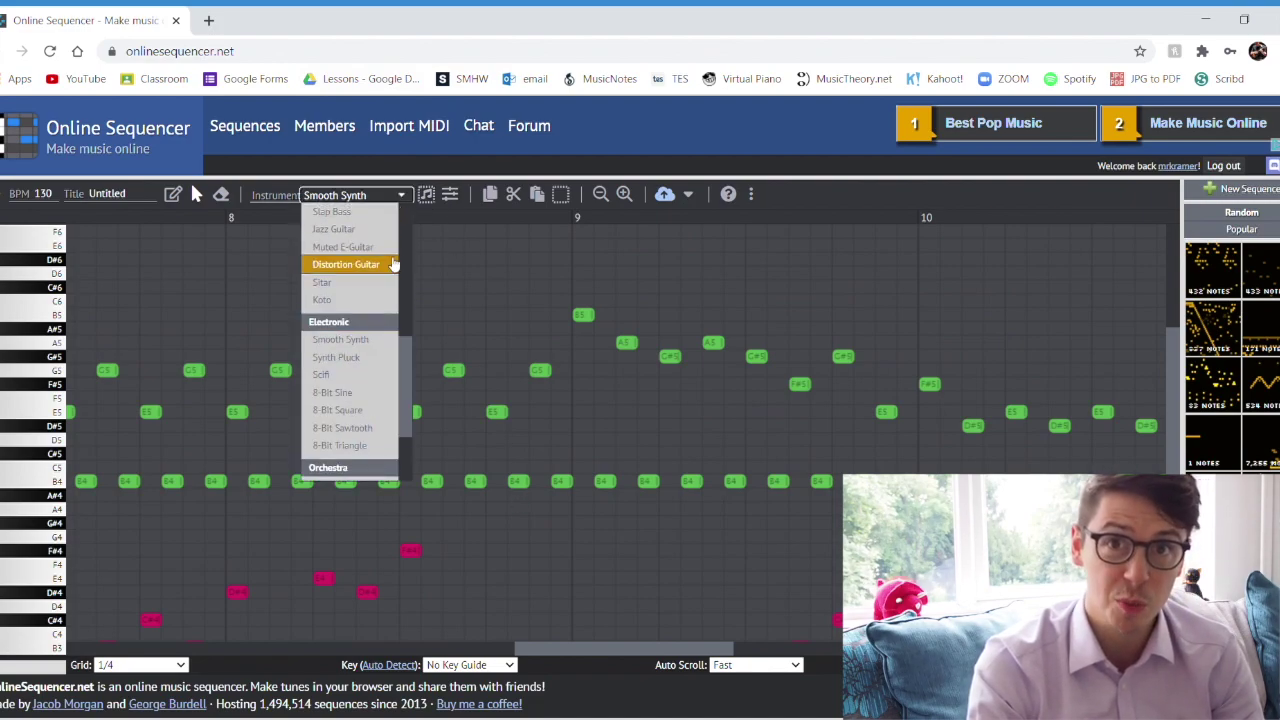
pyautogui.moveTo(404, 397); pyautogui.dragTo(412, 283)
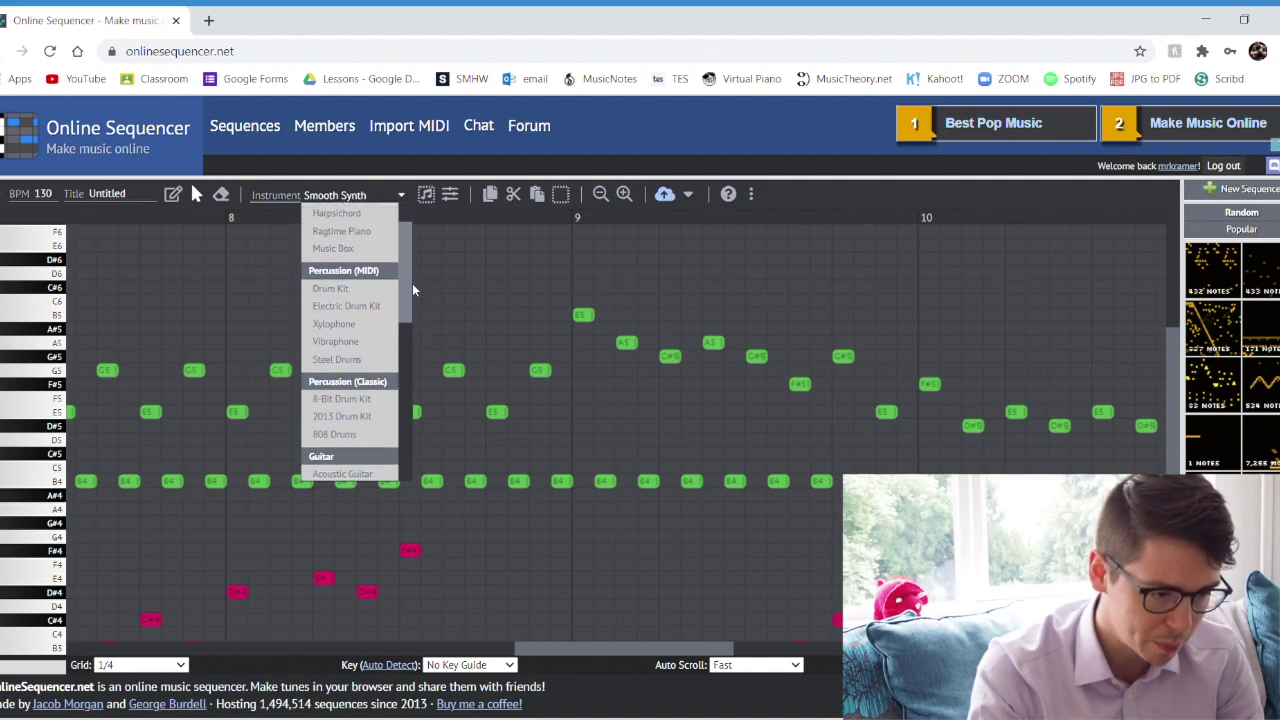
pyautogui.click(367, 386)
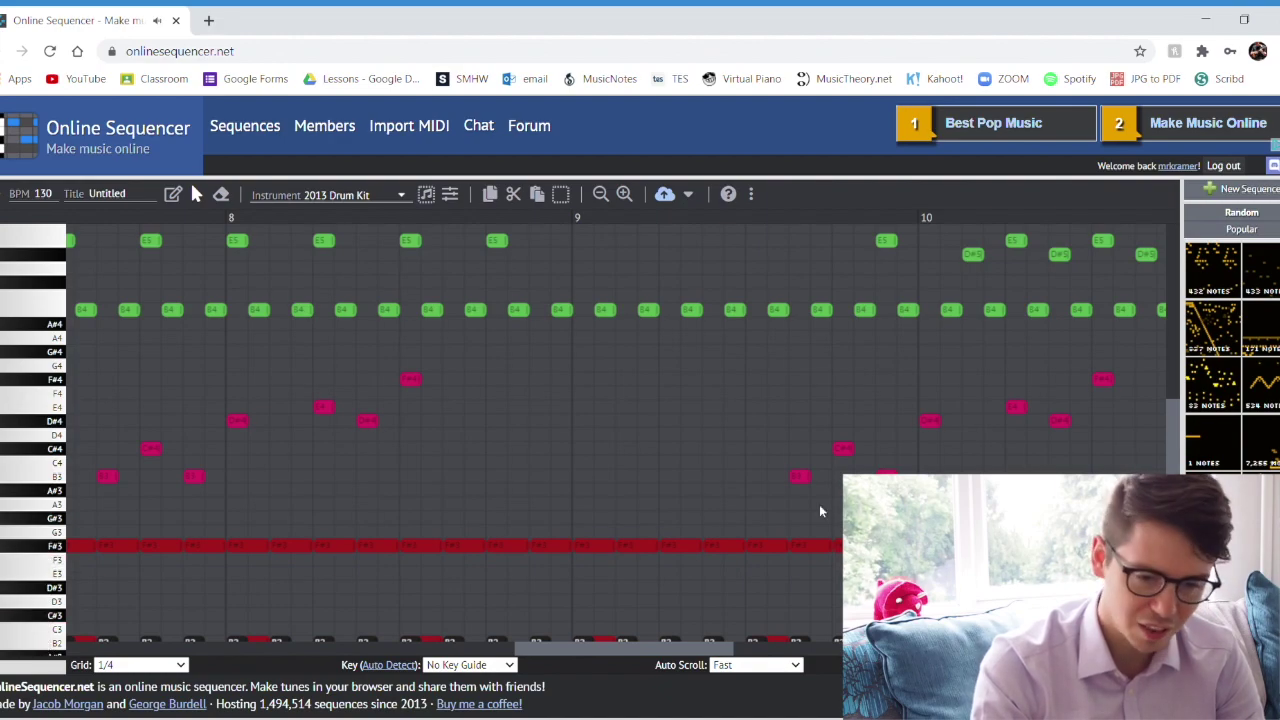
pyautogui.scroll(-2, 304, 604)
pyautogui.hscroll(3, 304, 604)
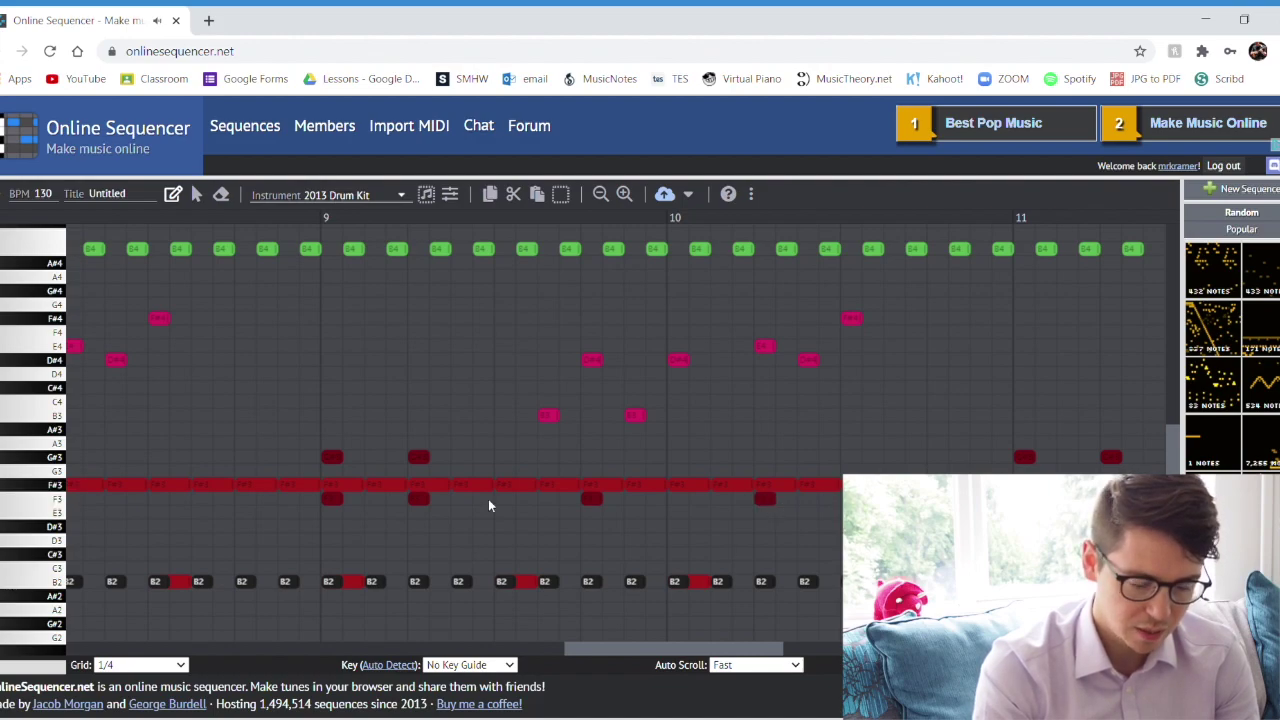
# - Rename the sequence to 'Thunderstruck - AC/DC' and play it back
pyautogui.doubleClick(150, 193)
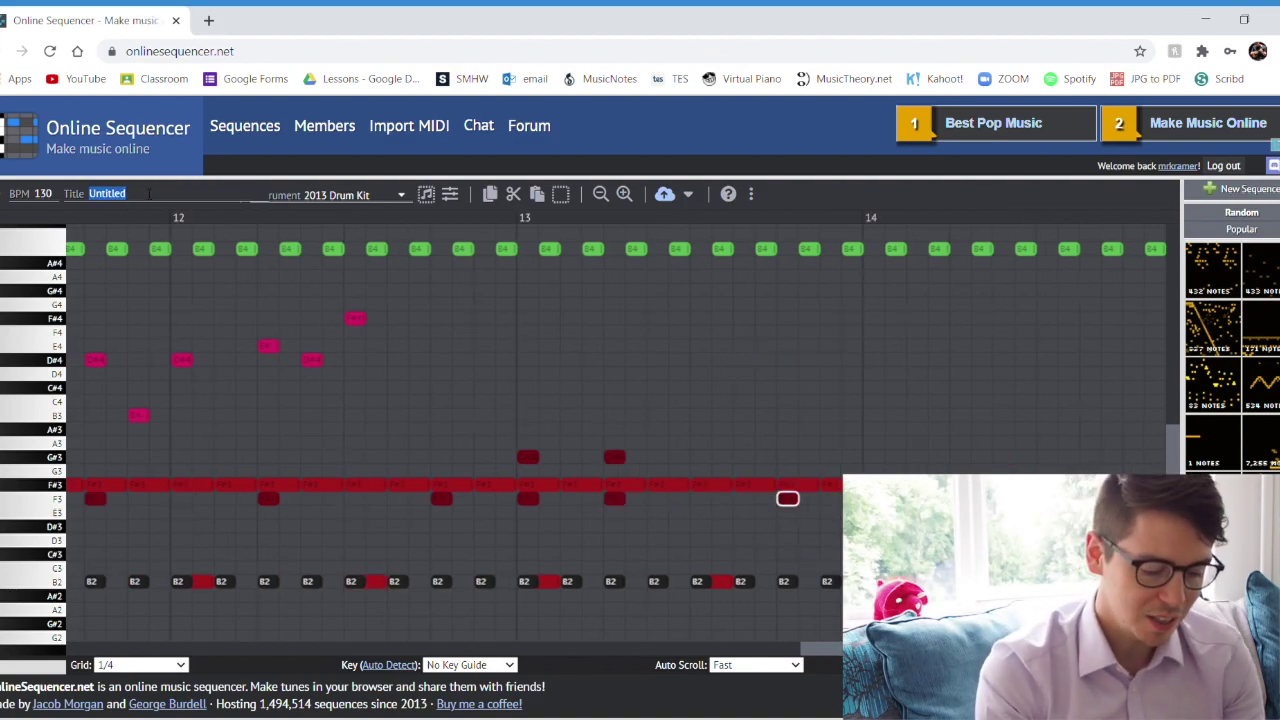
pyautogui.write('Thunderstruc')
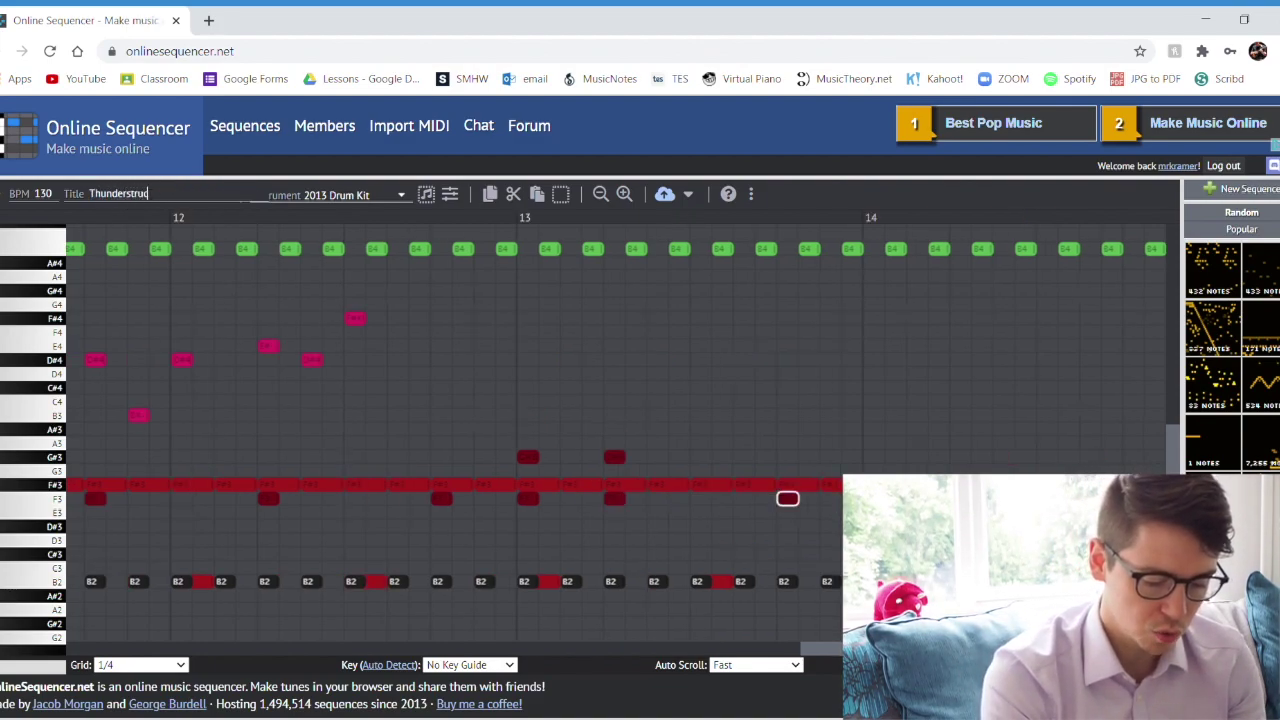
pyautogui.write('k - AC')
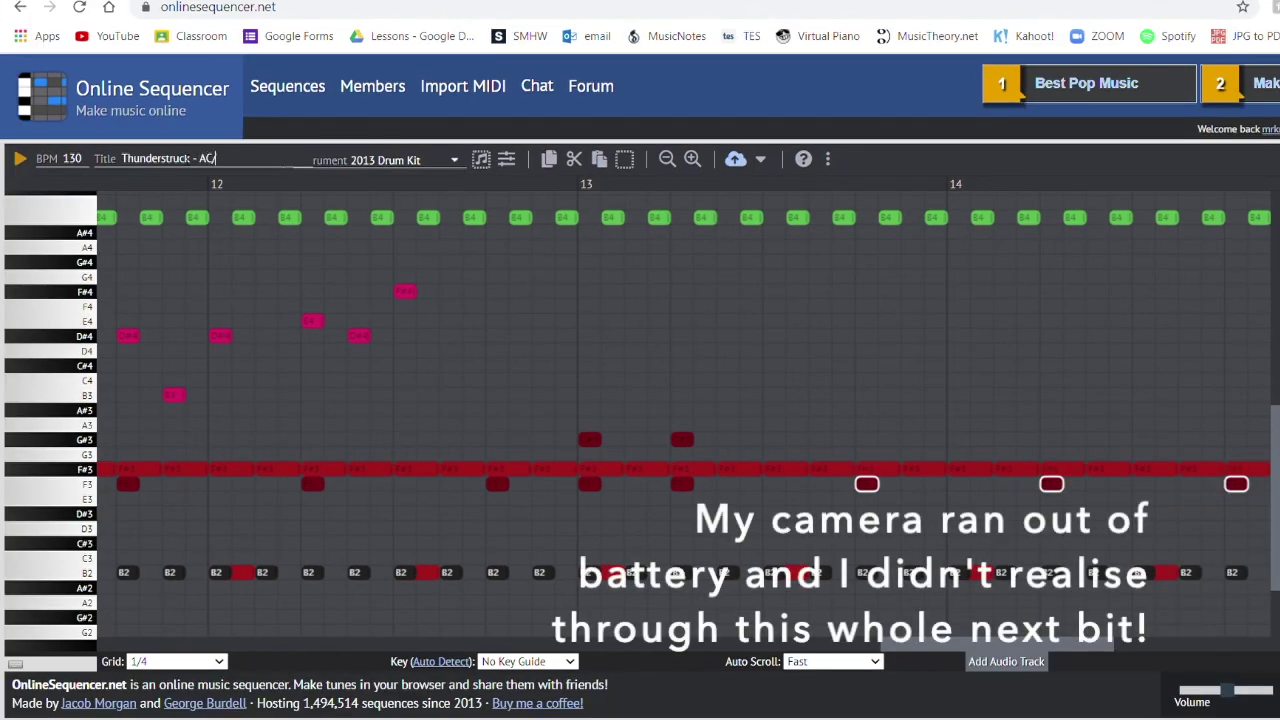
pyautogui.write('/DC')
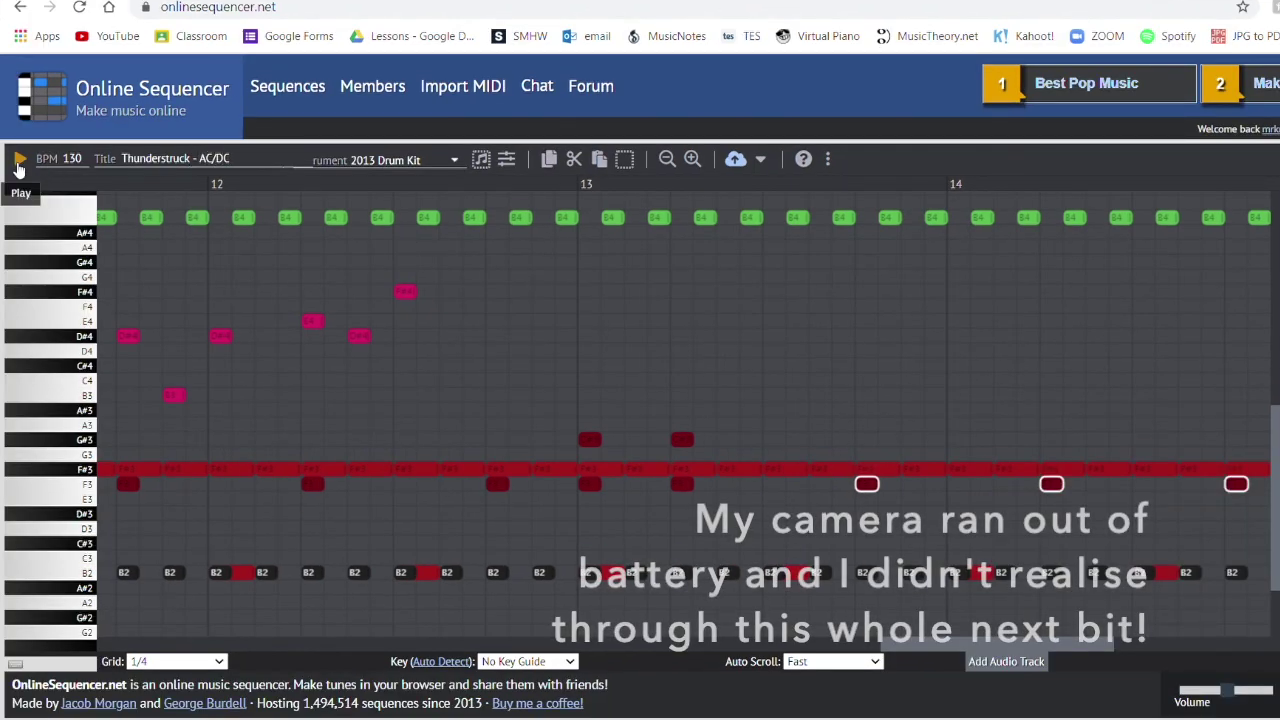
pyautogui.click(18, 160)
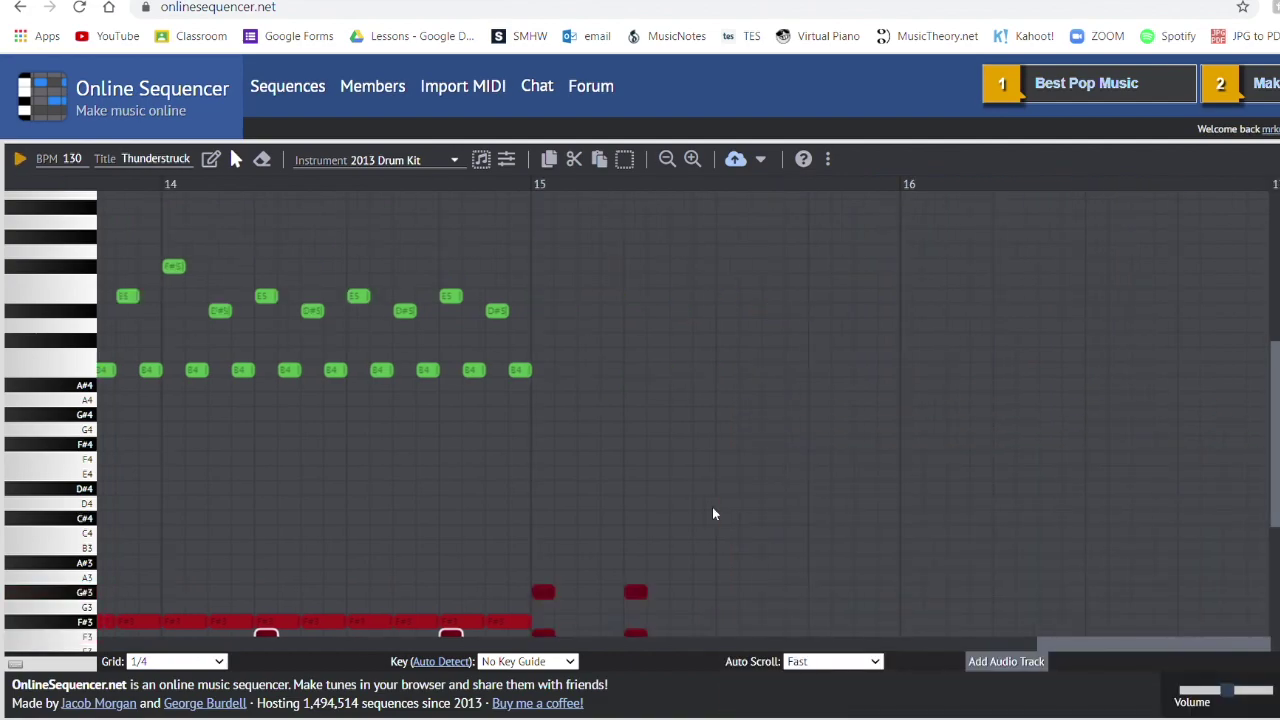
# - Save a copy of the Thunderstruck sequence
pyautogui.click(770, 189)
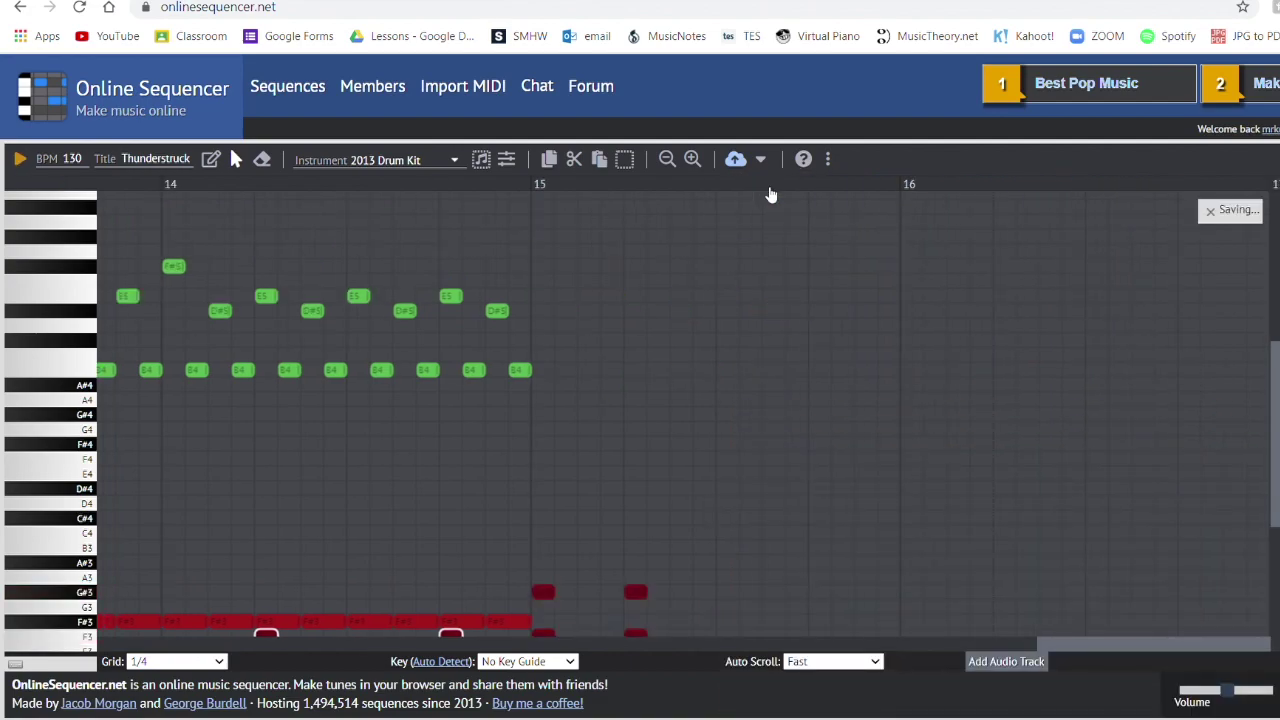